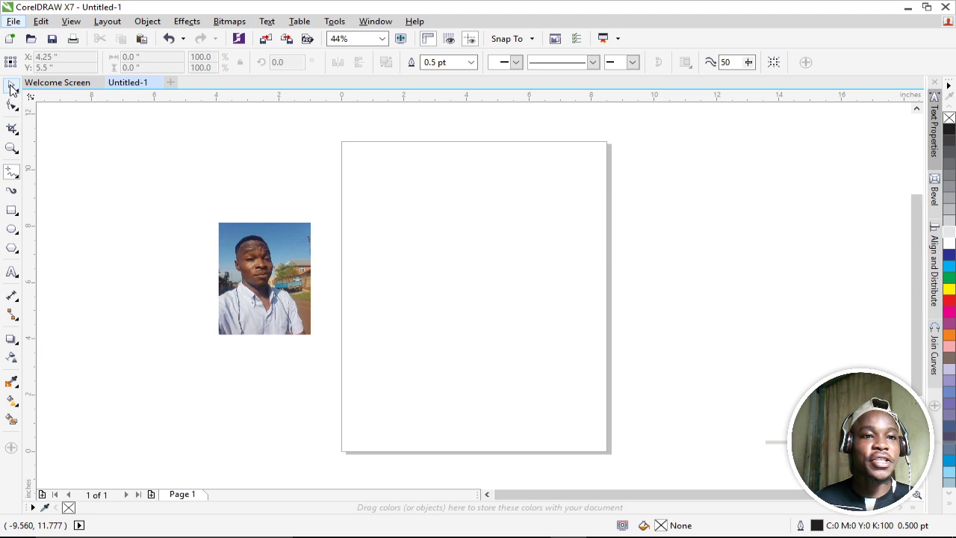
Enlarge the portrait photo to about 5.13 × 6.94 inches and move it over the page's left edge.
left_click(11, 87)
left_click(265, 278)
left_click_drag(313, 335, 380, 416)
left_click_drag(279, 320, 294, 292)
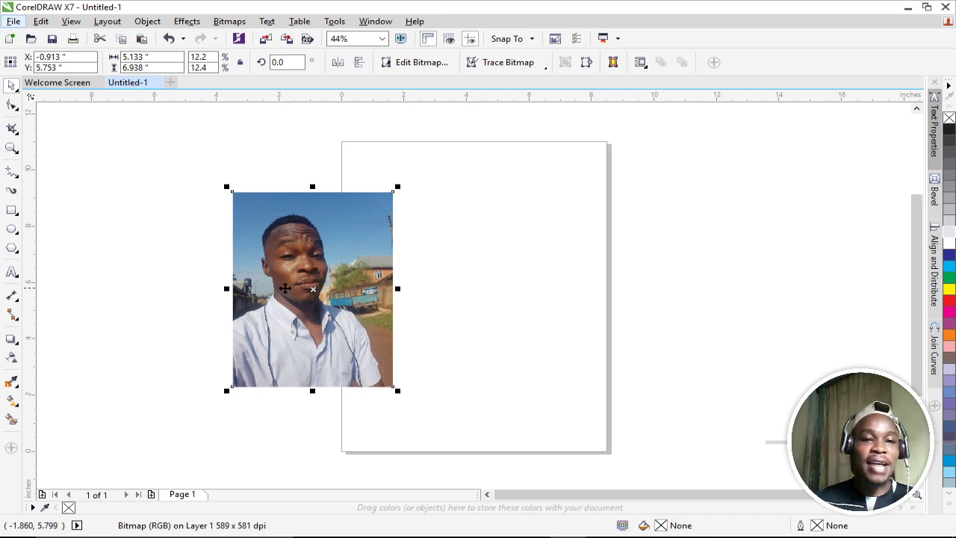
mouse_move(305, 281)
left_mouse_down()
mouse_move(417, 273)
mouse_move(305, 262)
mouse_move(322, 275)
left_mouse_up()
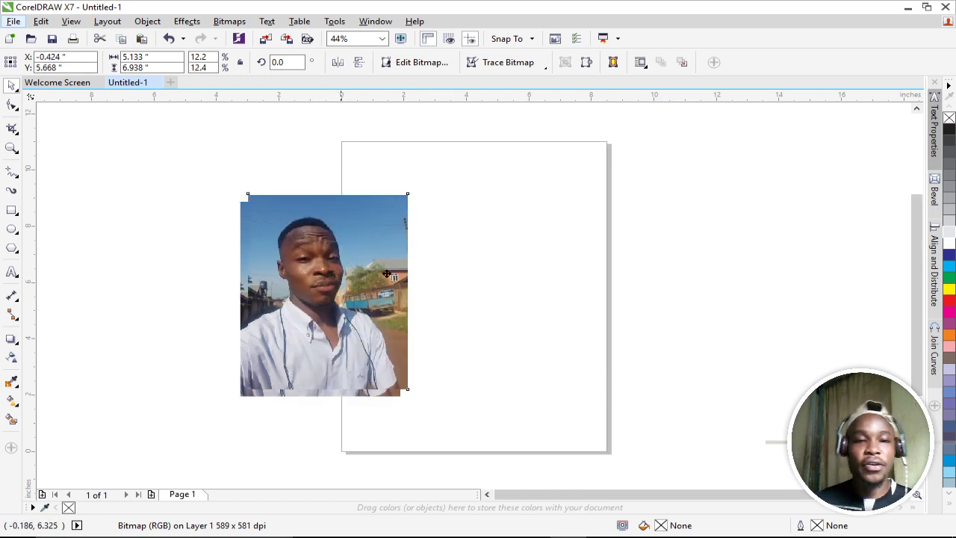
Place a duplicate of the photo beside the original, on the right part of the page.
left_click_drag(386, 274, 515, 280)
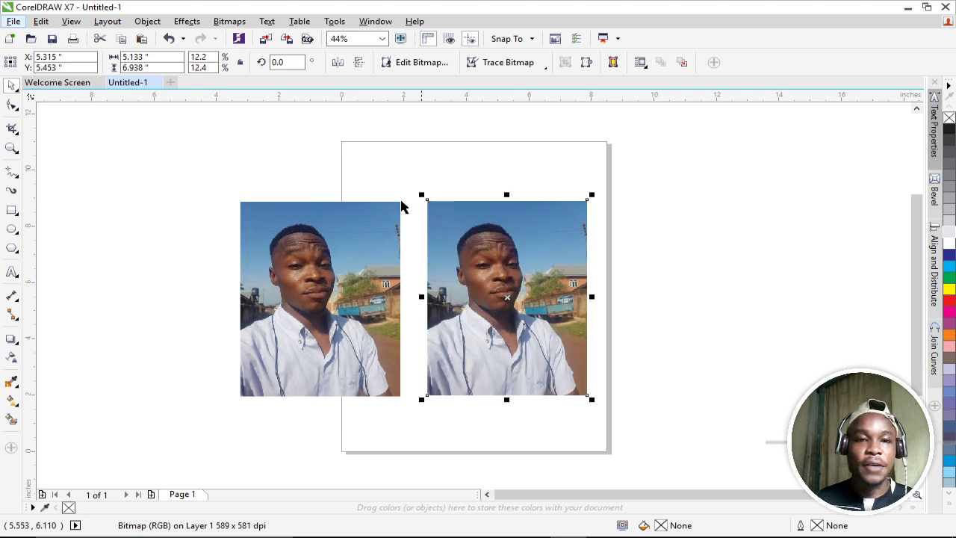
left_click(292, 163)
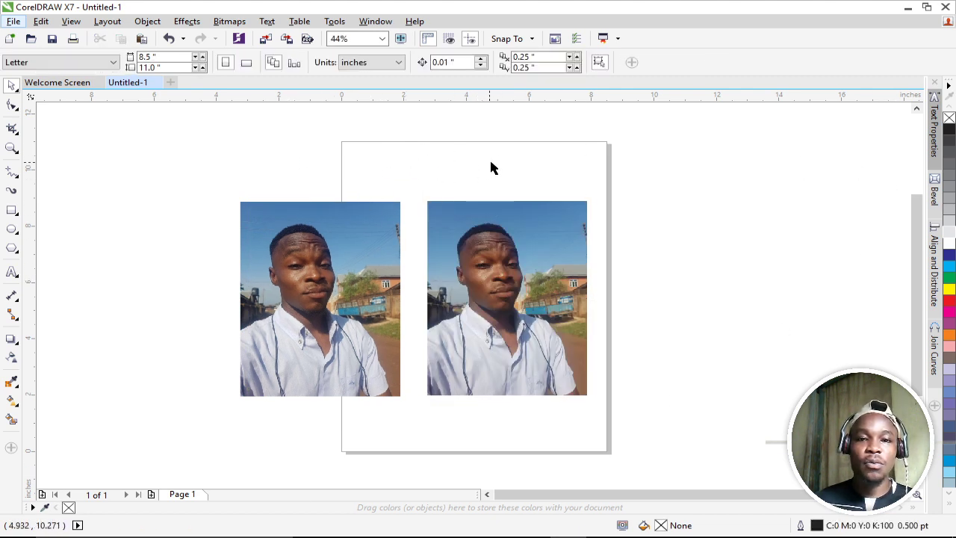
Set the page size to 7 inches wide and 4 inches high.
left_click(172, 57)
type("7")
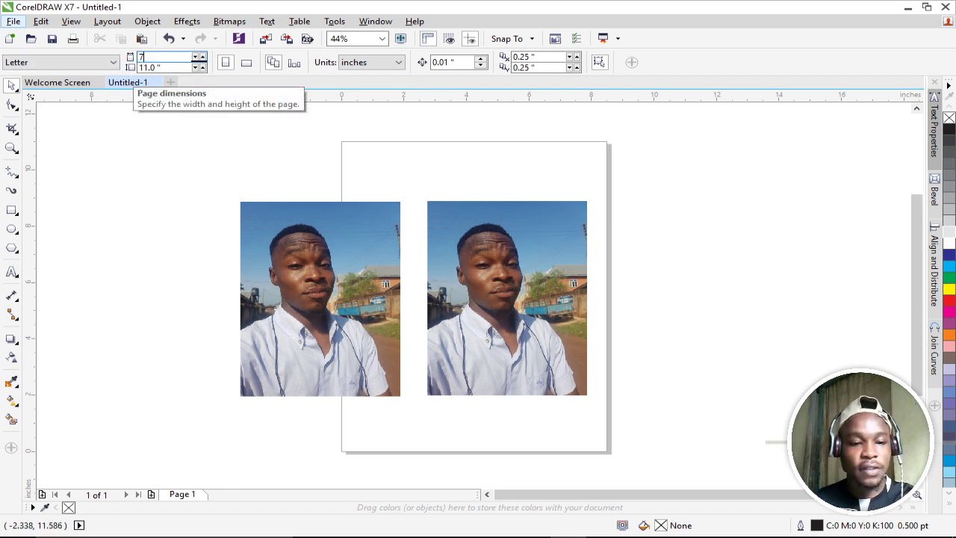
key("Tab")
type("4")
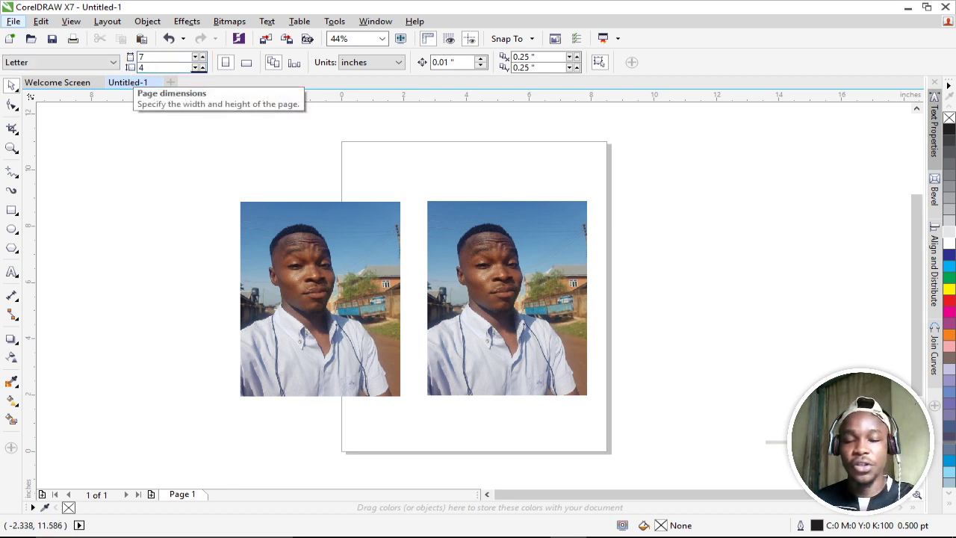
key("Return")
Delete the duplicate photo on the right, keeping the original.
left_click(340, 283)
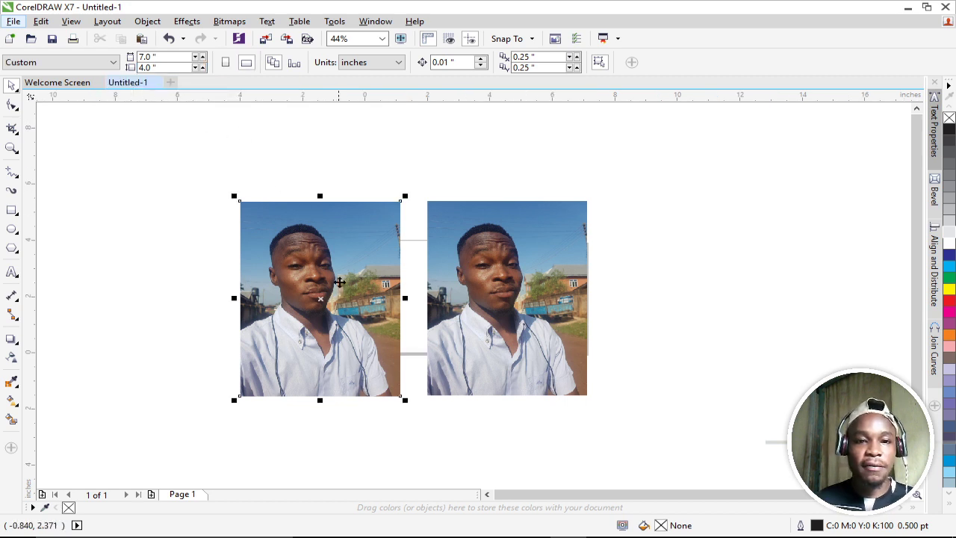
left_click(523, 262)
key("Delete")
Try setting only the photo's height to 4 inches and undo that change.
left_click(354, 239)
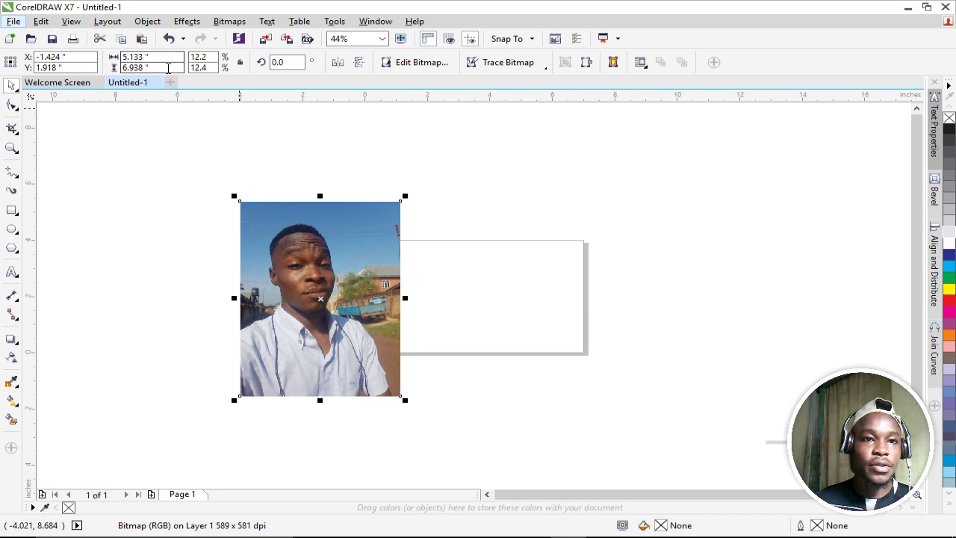
left_click_drag(168, 68, 107, 77)
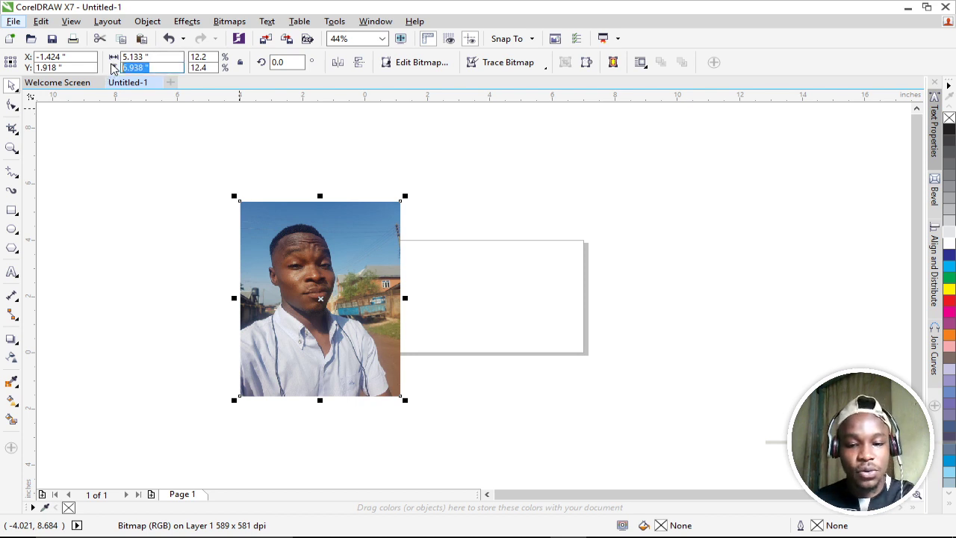
type("4")
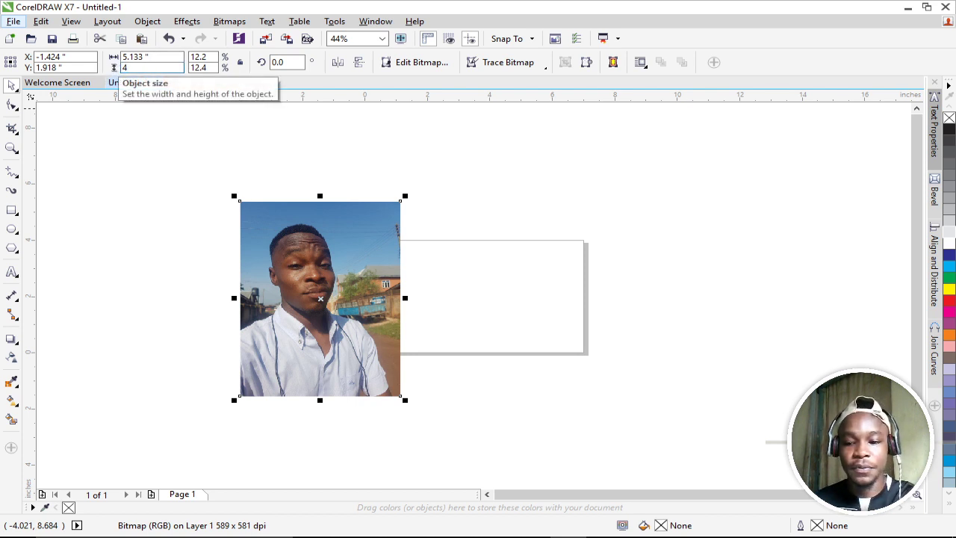
key("Return")
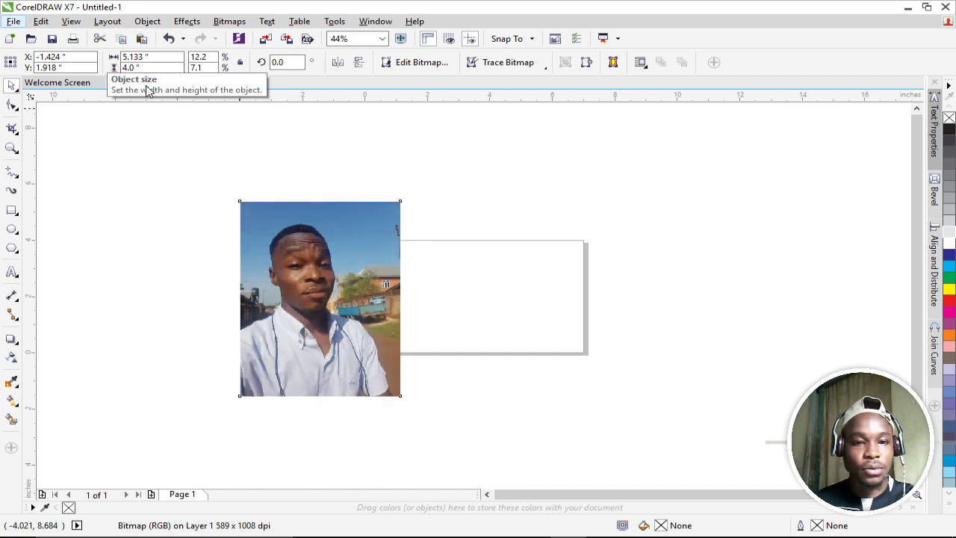
key("ctrl+z")
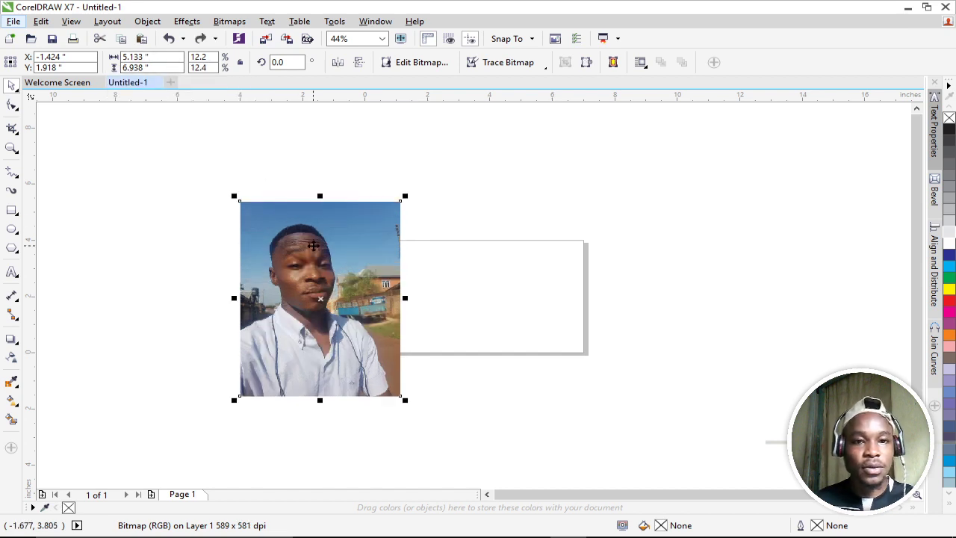
Scale the photo down proportionally to about 2.99 × 4.04 inches and fit it in the left half of the page.
mouse_move(234, 195)
left_mouse_down()
mouse_move(302, 278)
mouse_move(413, 280)
left_mouse_up()
key("z")
left_click_drag(324, 215, 640, 434)
key("space")
Duplicate the resized photo onto the right half of the page and shift the left photo slightly inward from the page edge.
left_click_drag(343, 276, 560, 299)
right_click(561, 298)
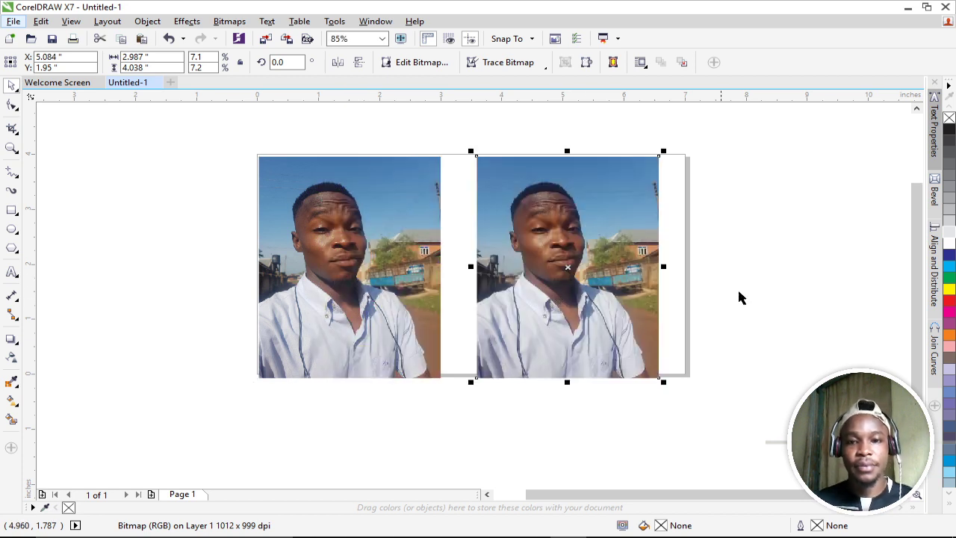
left_click(702, 299)
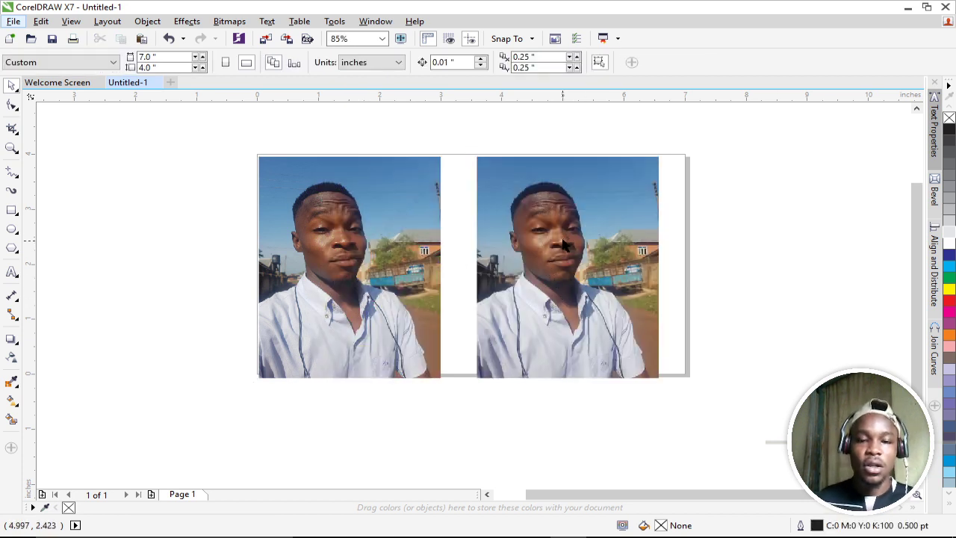
left_click(404, 243)
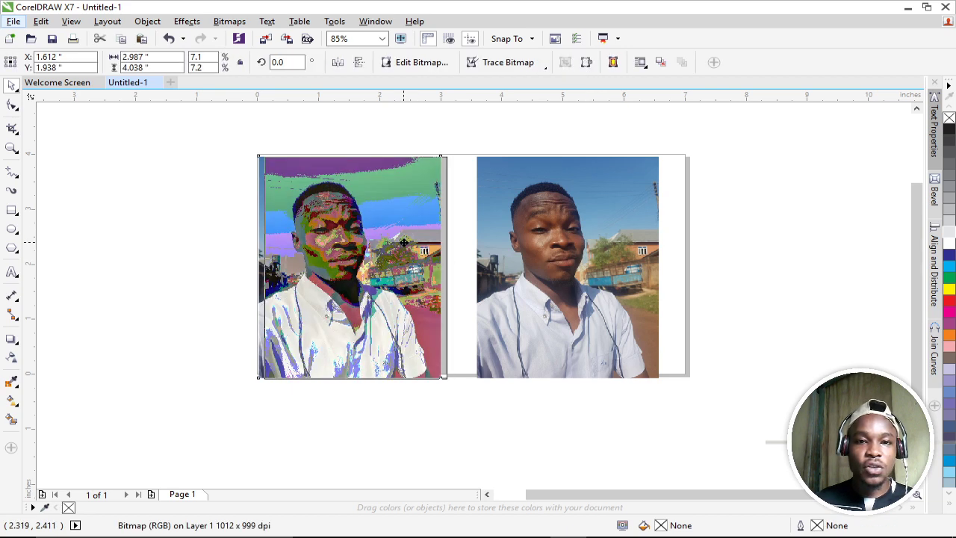
left_click_drag(403, 242, 411, 238)
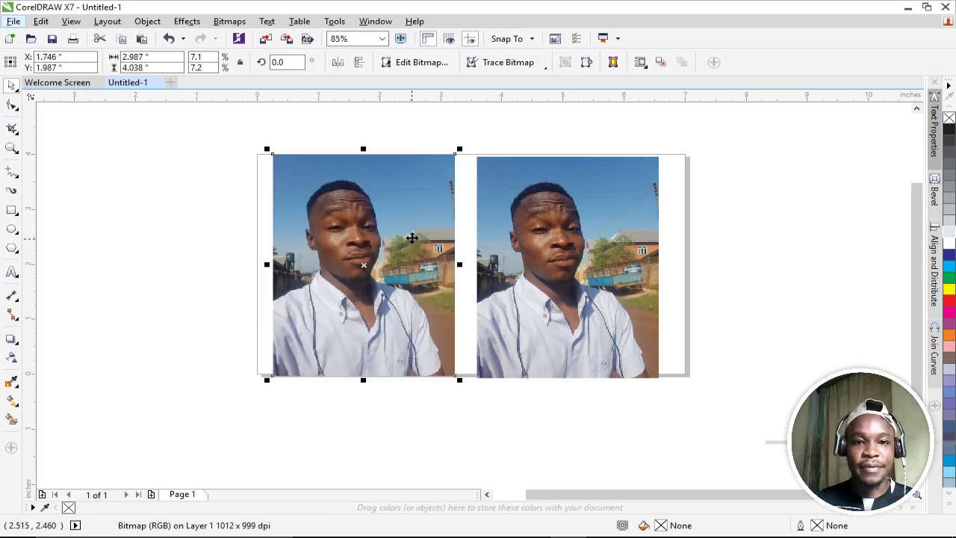
Examine the two photos side by side at close range, comparing the face and background details.
left_click(557, 238)
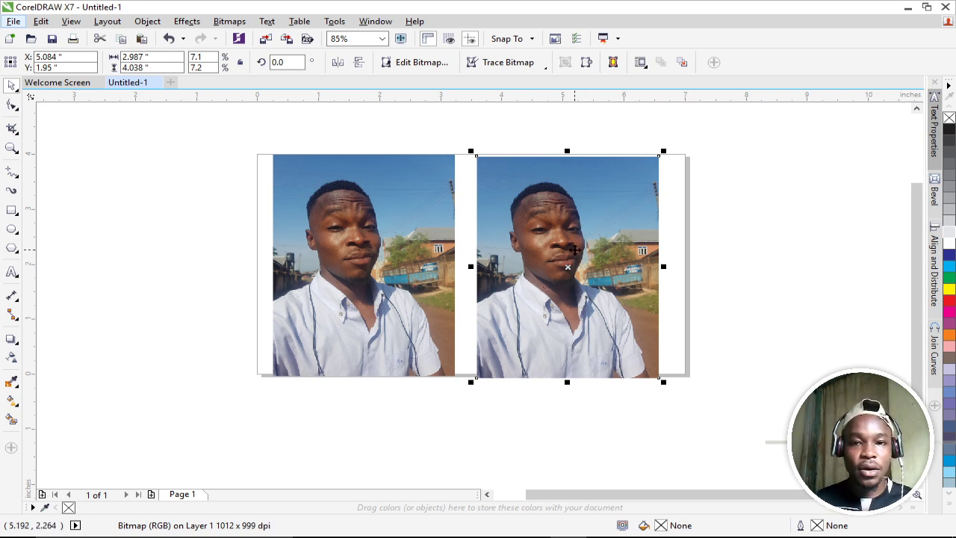
scroll(576, 250, "up", 3)
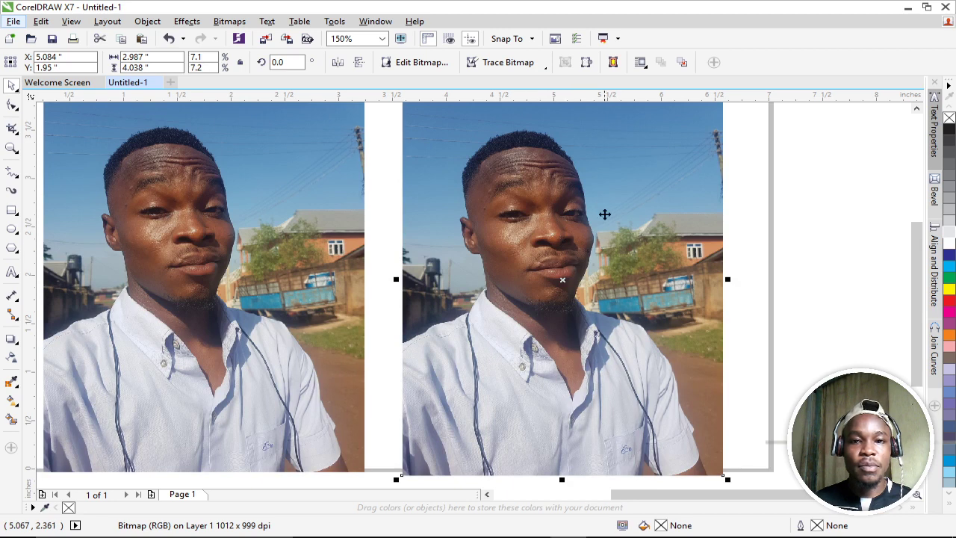
scroll(539, 194, "down", 4)
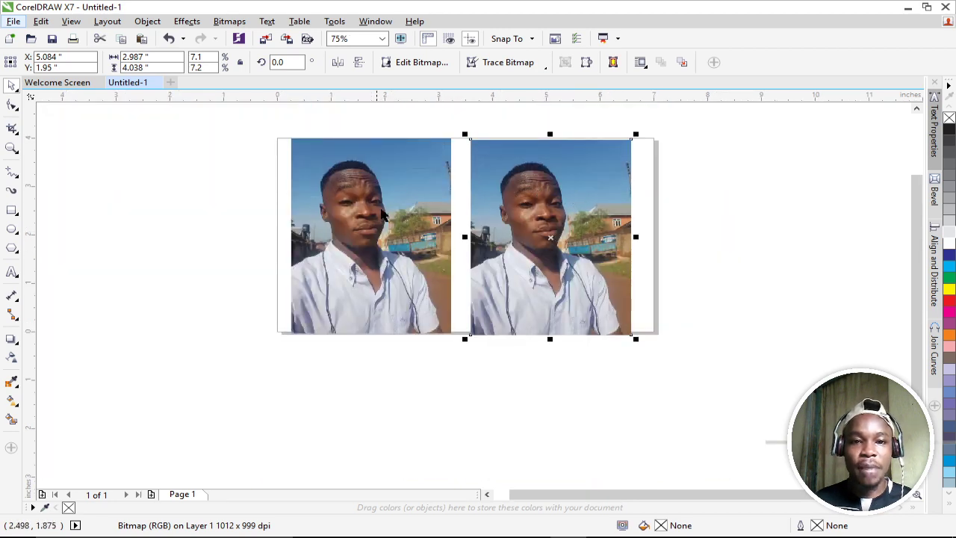
scroll(528, 233, "up", 4)
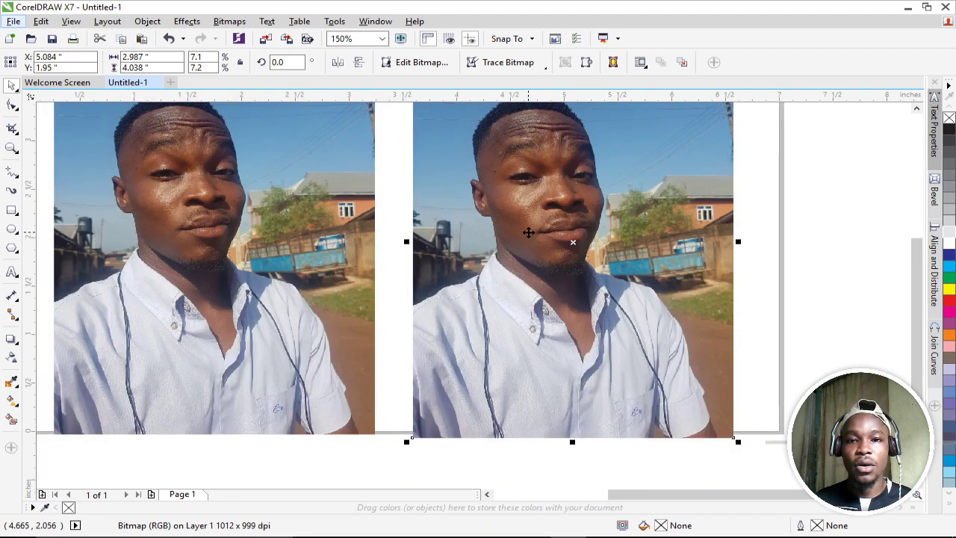
scroll(528, 232, "down", 4)
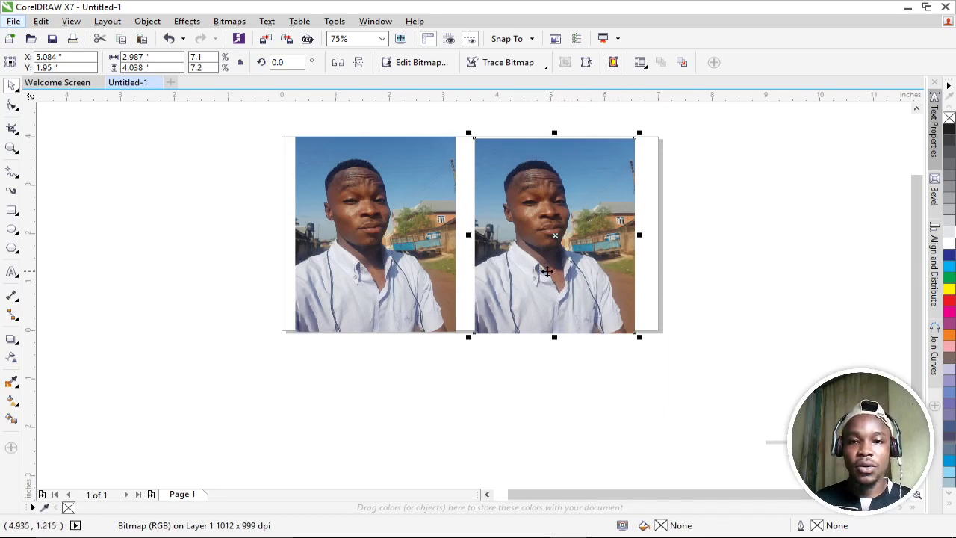
scroll(571, 218, "up", 4)
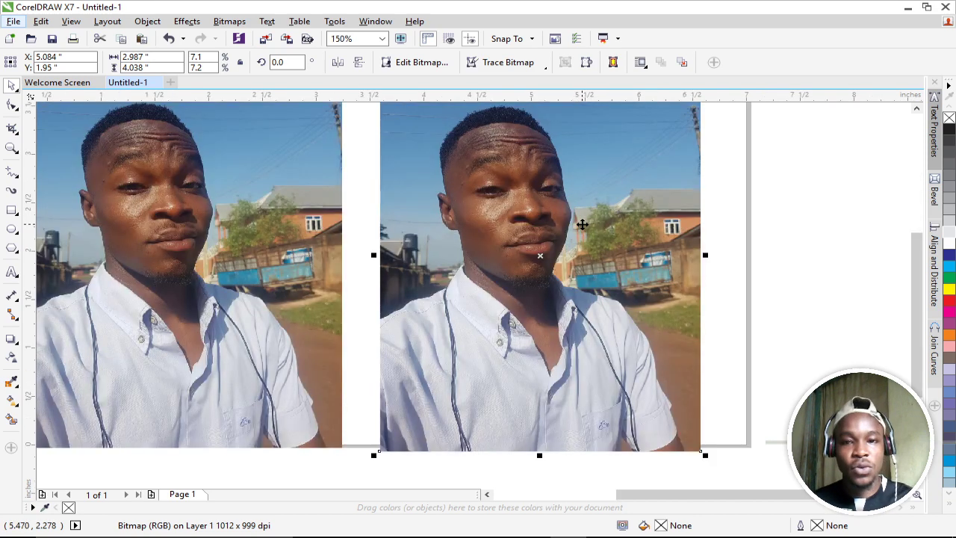
scroll(581, 224, "up", 2)
scroll(555, 261, "down", 4)
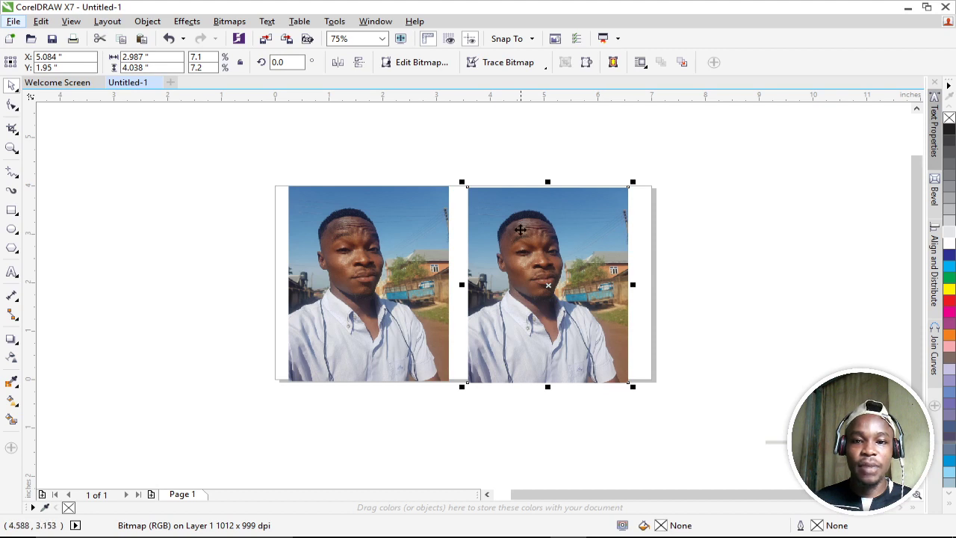
left_click(709, 246)
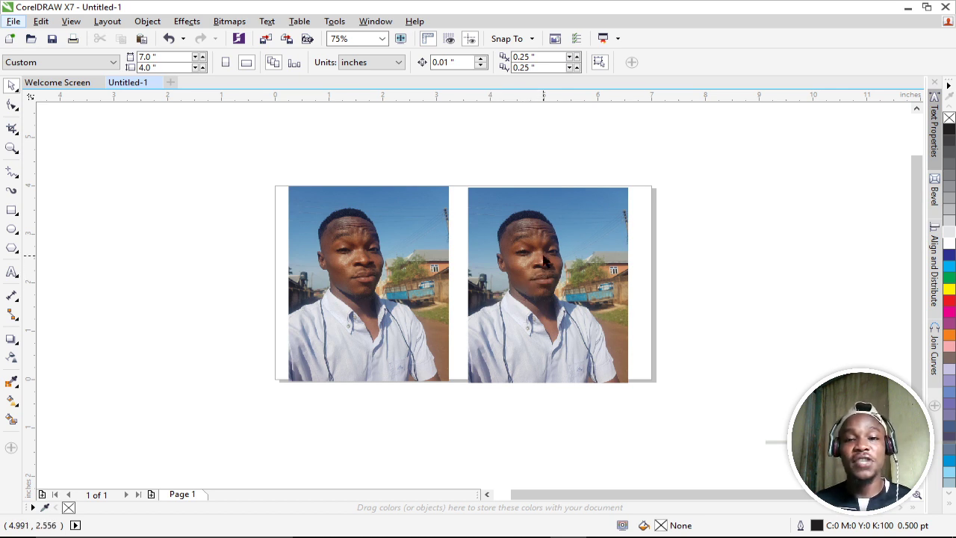
scroll(544, 271, "up", 1)
scroll(548, 271, "down", 1)
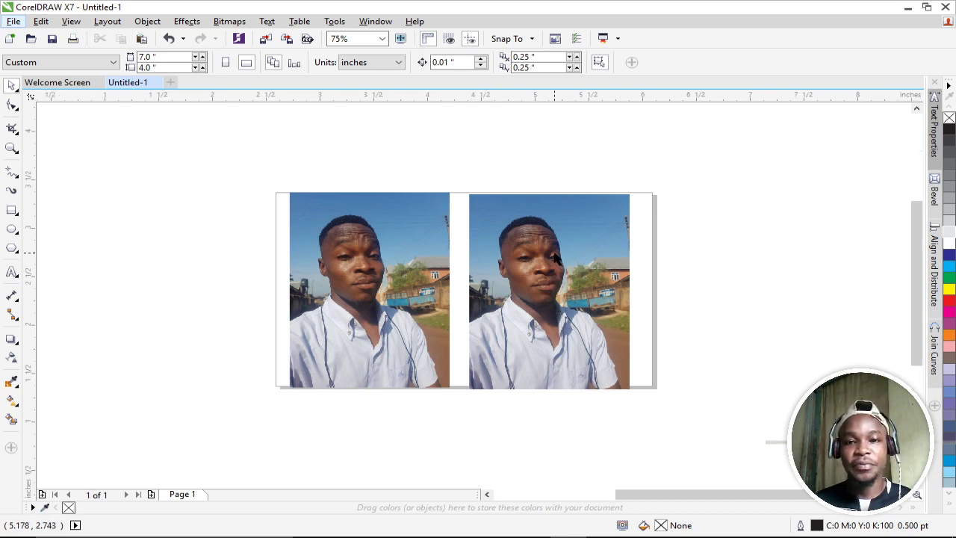
scroll(559, 257, "up", 2)
scroll(508, 243, "down", 1)
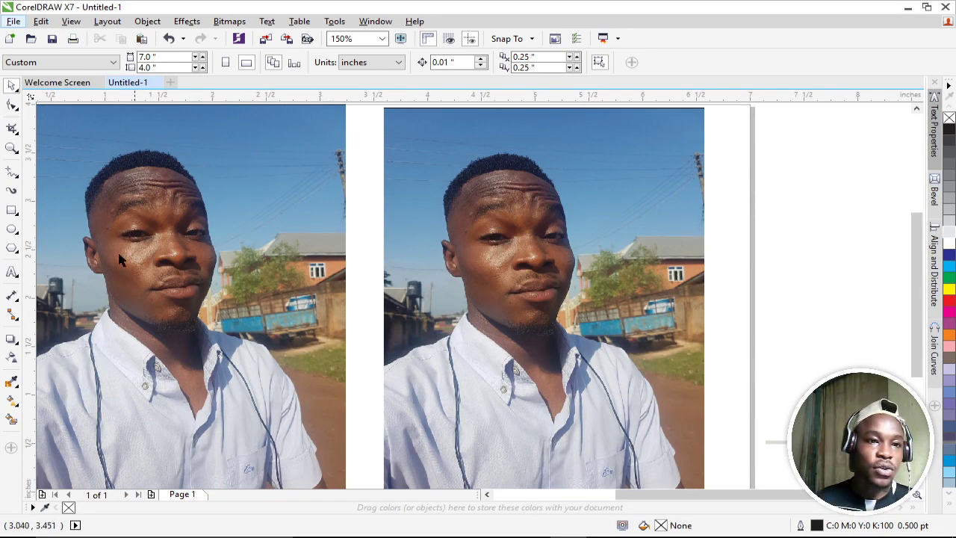
Activate the B-Spline tool for tracing the subject in the right photo.
left_click(17, 179)
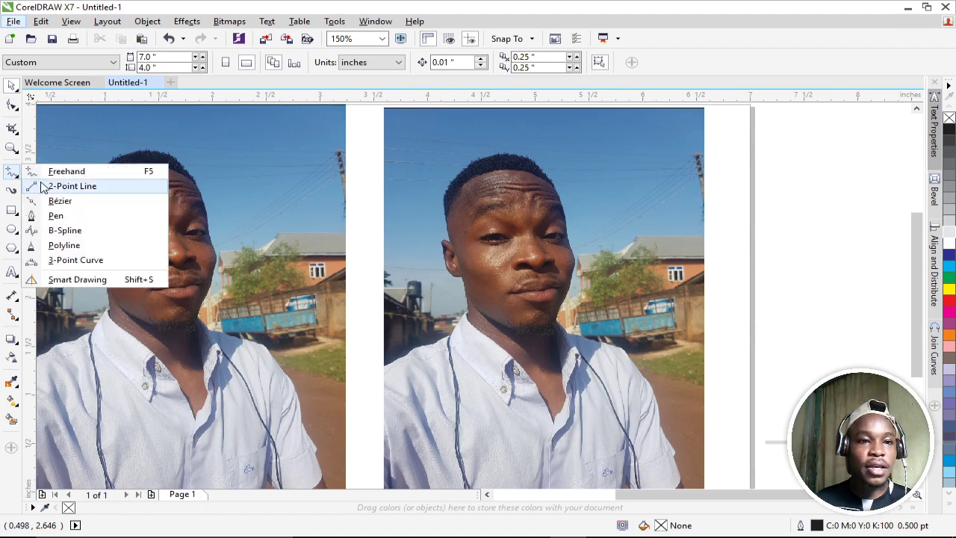
left_click(69, 232)
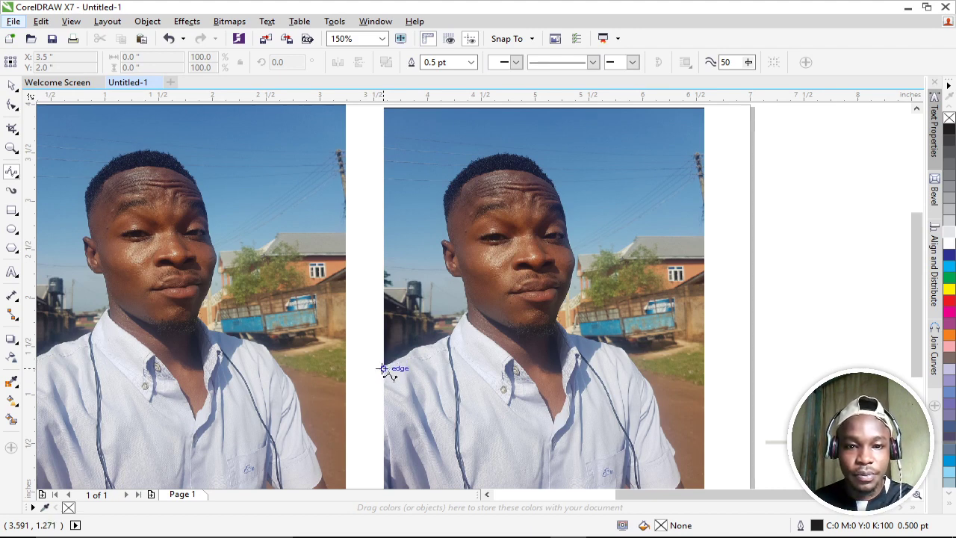
left_click(383, 367)
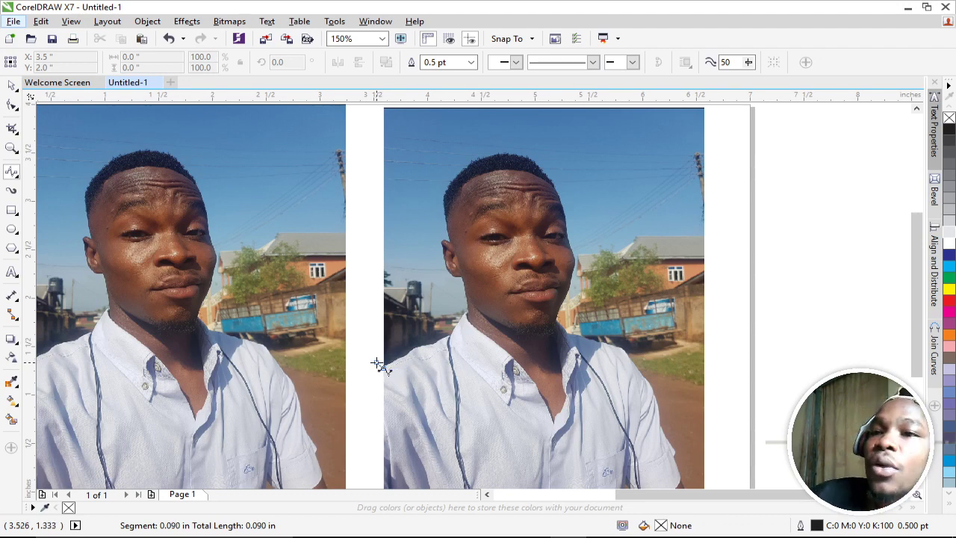
left_click(376, 363)
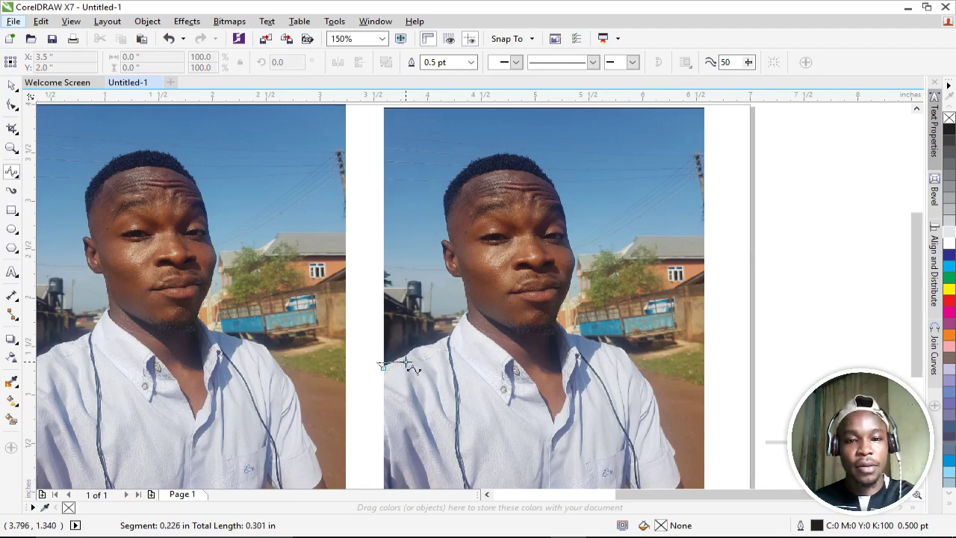
left_click(379, 358)
left_click(380, 356)
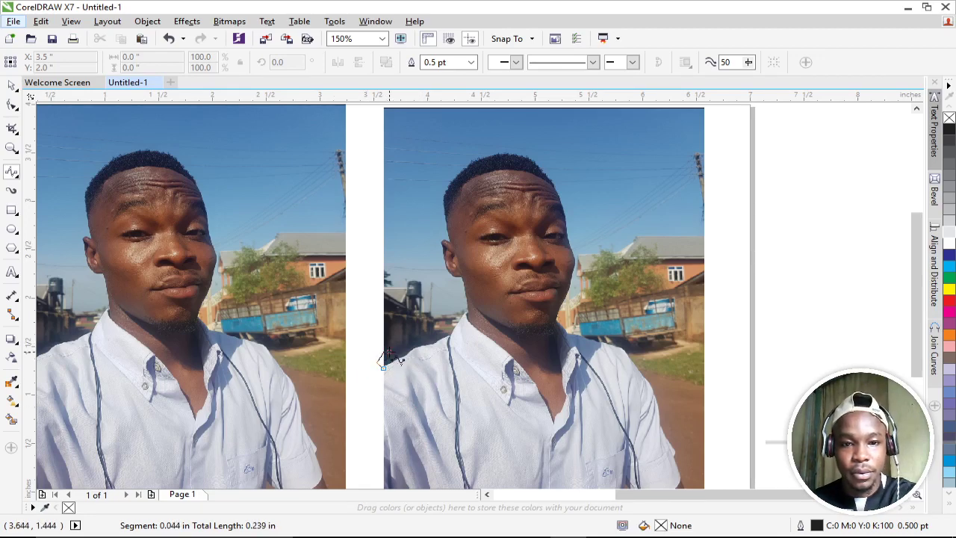
left_click(389, 351)
left_click(389, 352)
key("Escape")
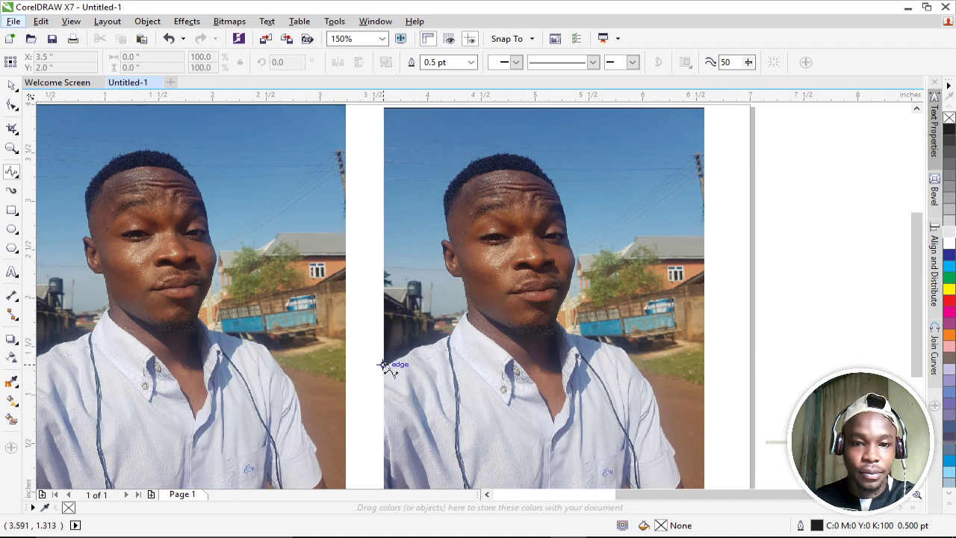
Trace the shirt's left shoulder and collar in the right photo with a B-Spline, starting at the photo's left edge.
left_click(382, 366)
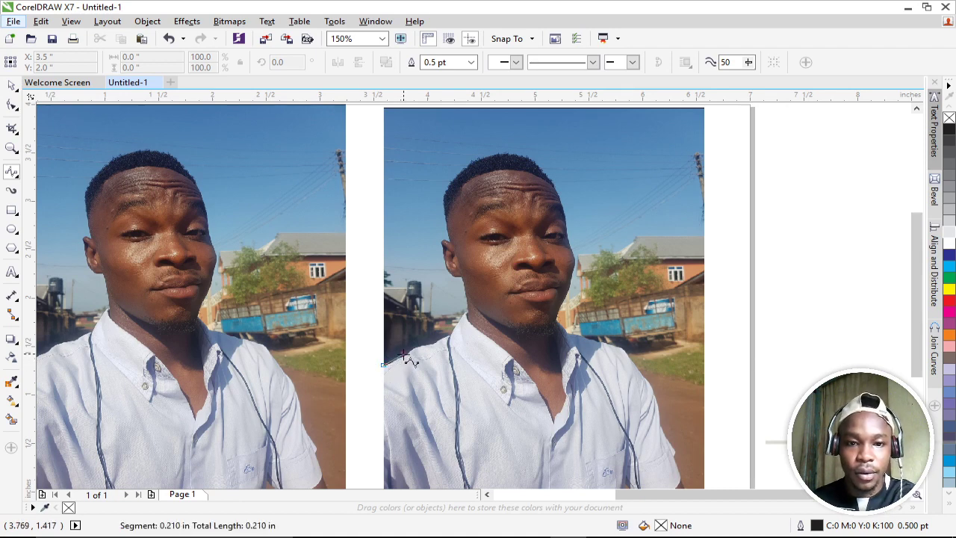
left_click(411, 359)
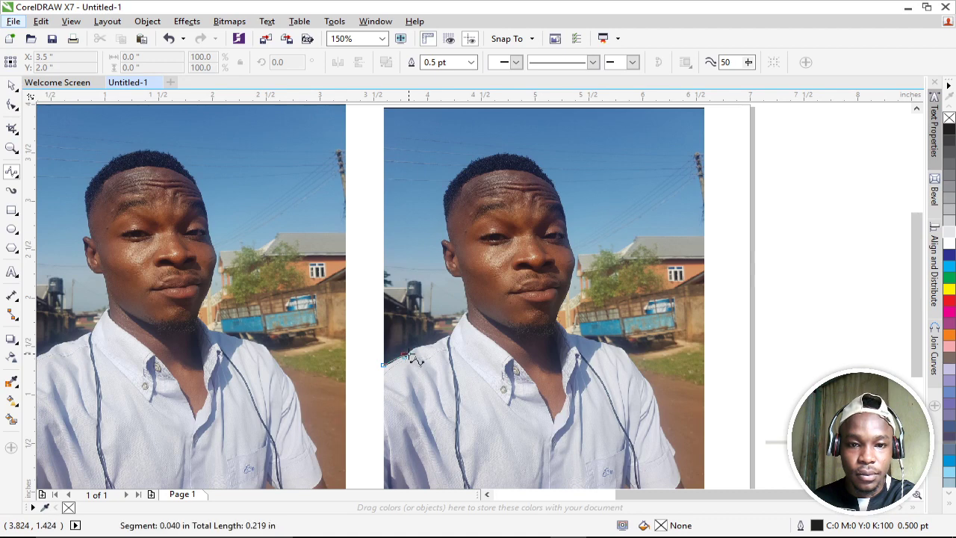
left_click(424, 348)
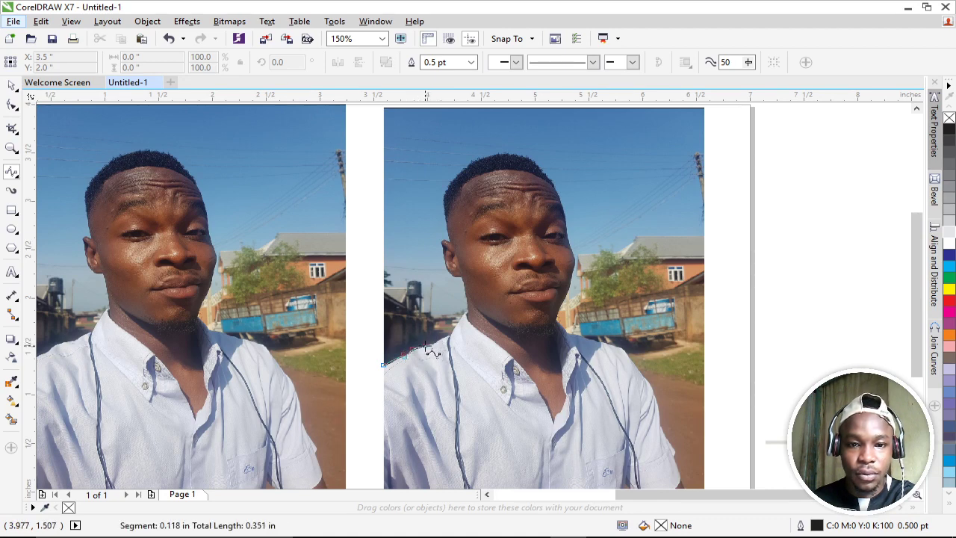
left_click(433, 344)
left_click(441, 340)
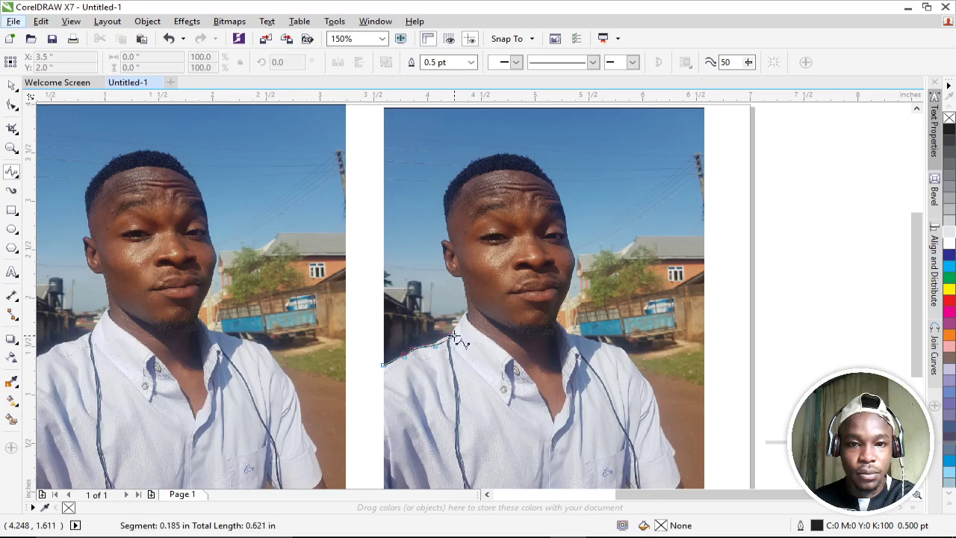
left_click(450, 336)
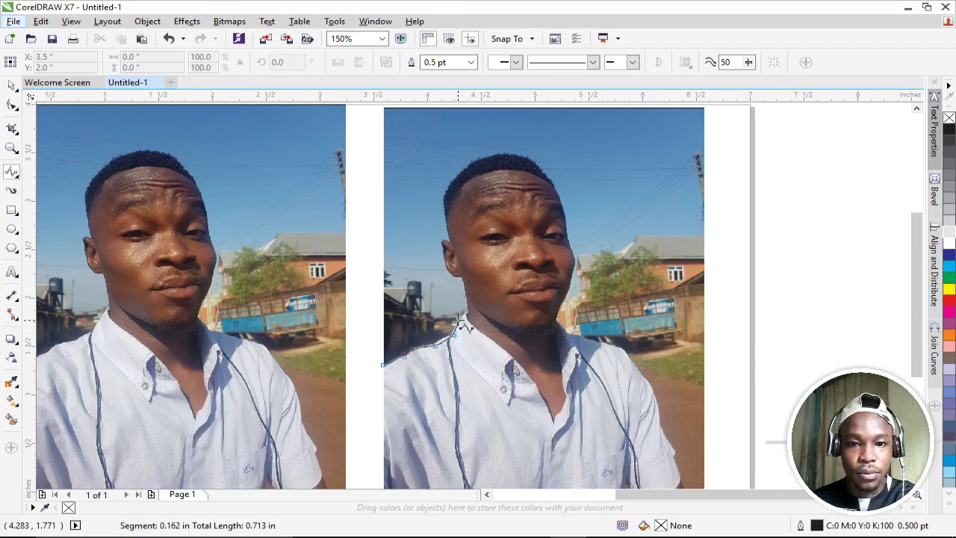
left_click(458, 322)
left_click(464, 317)
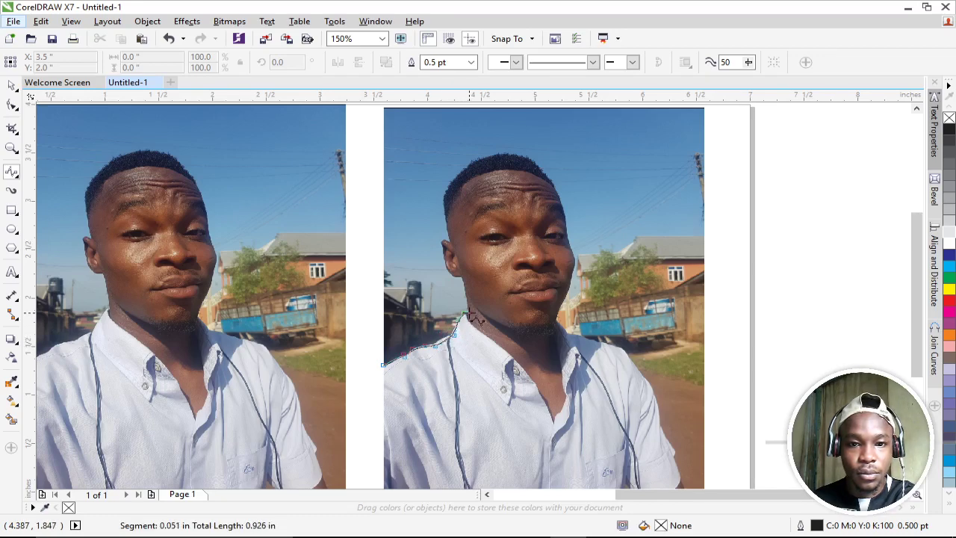
Continue the B-Spline up the left side of the neck and around the ear.
left_click(469, 310)
left_click(472, 300)
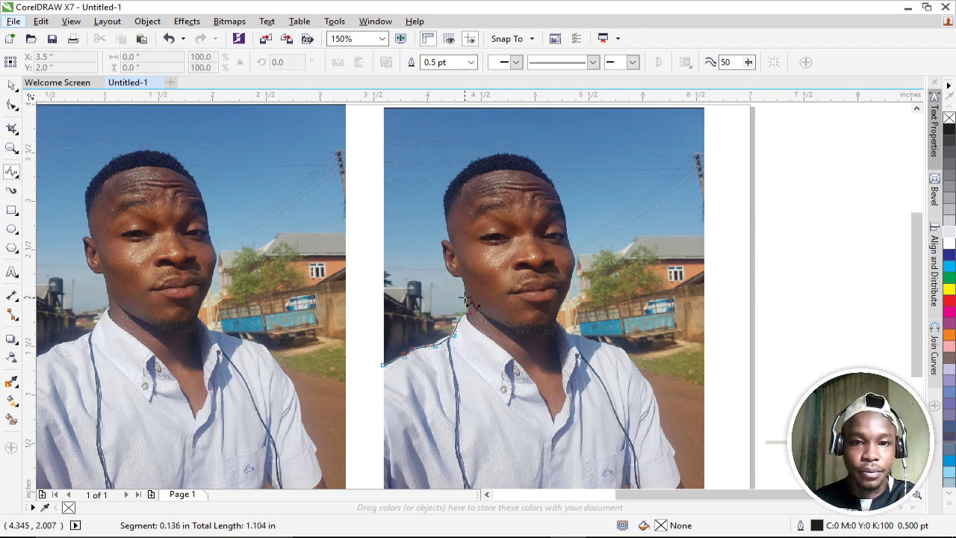
left_click(463, 275)
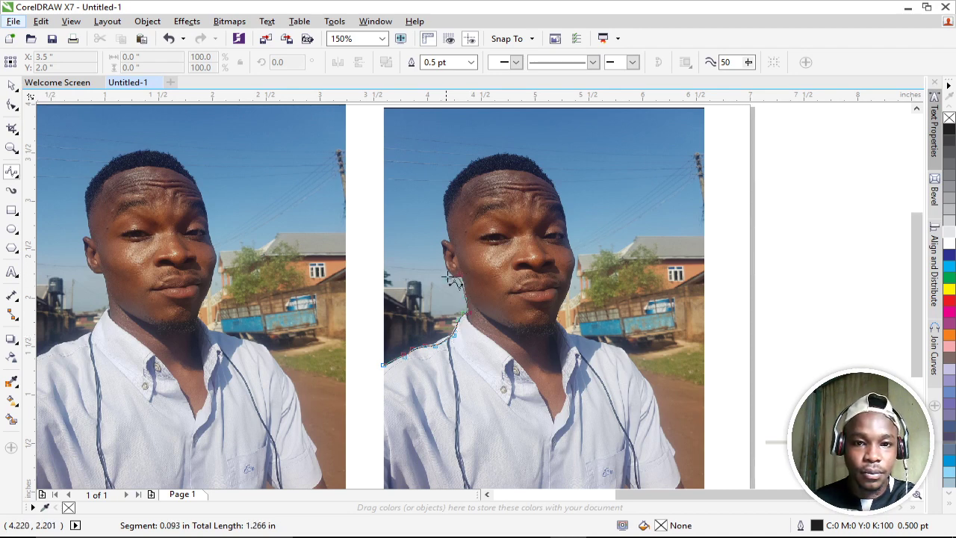
left_click(453, 275)
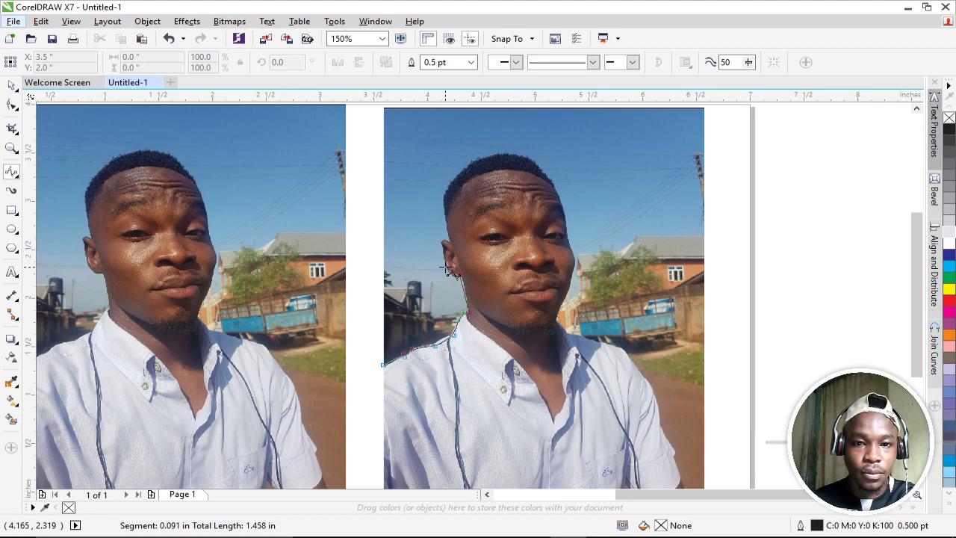
left_click(449, 266)
left_click(441, 247)
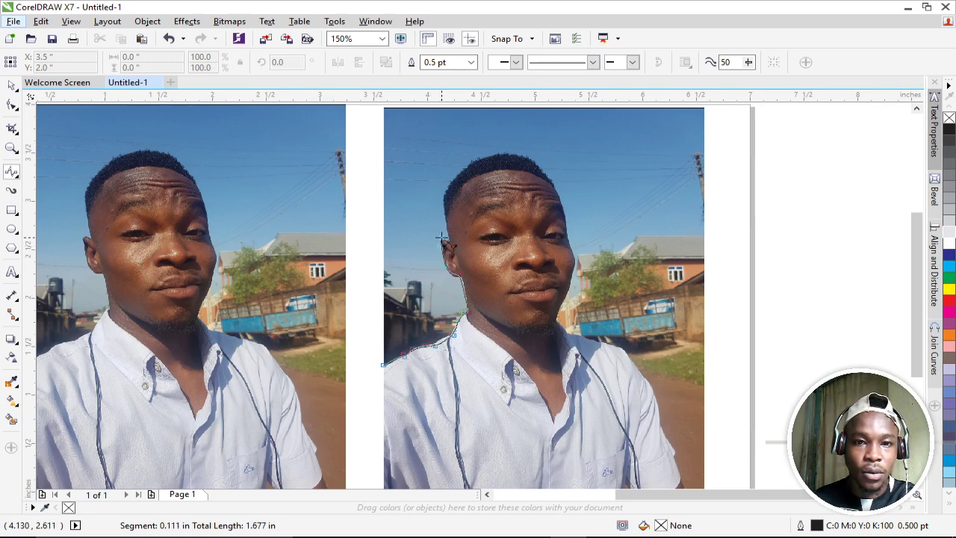
left_click(451, 247)
left_click(451, 247)
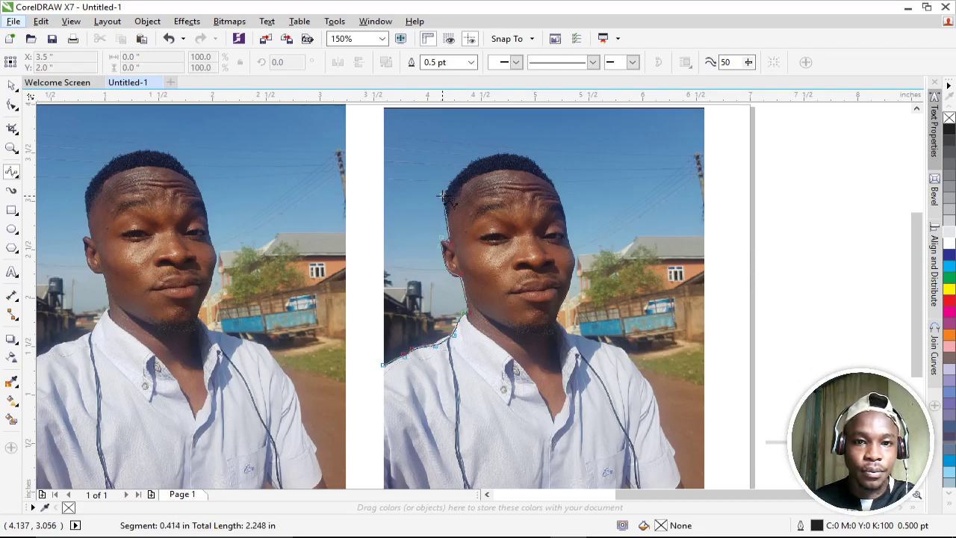
Extend the B-Spline over the hair and down the right side of the face to mouth level.
left_click(444, 195)
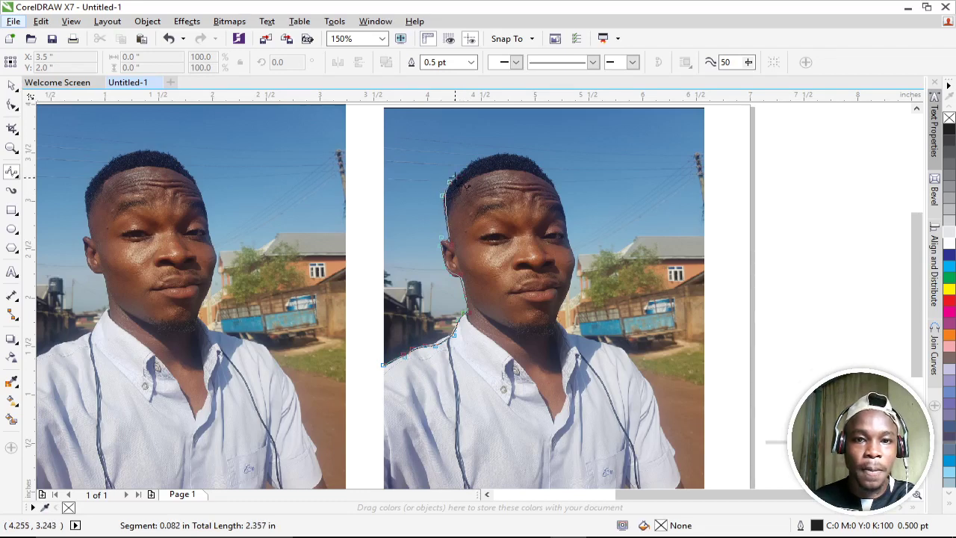
left_click(514, 151)
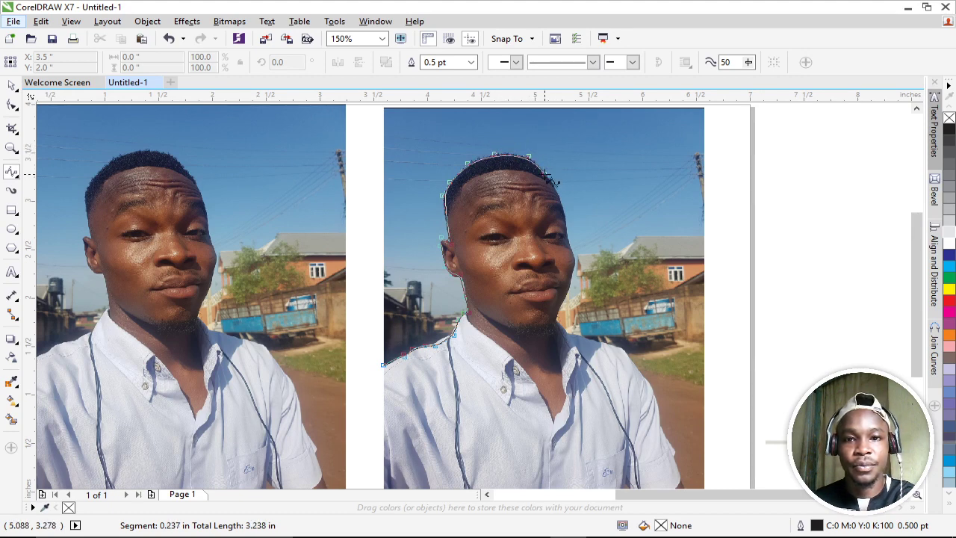
left_click(572, 232)
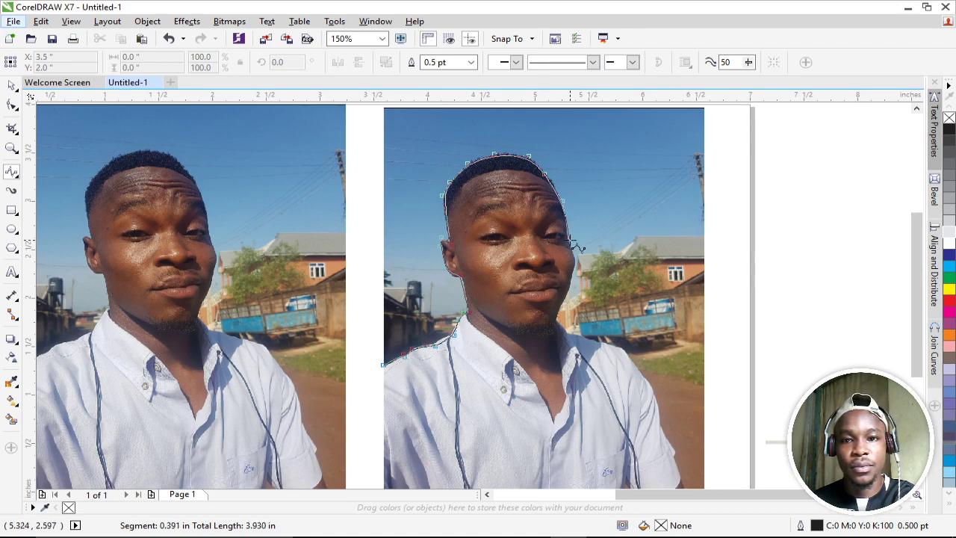
left_click(573, 249)
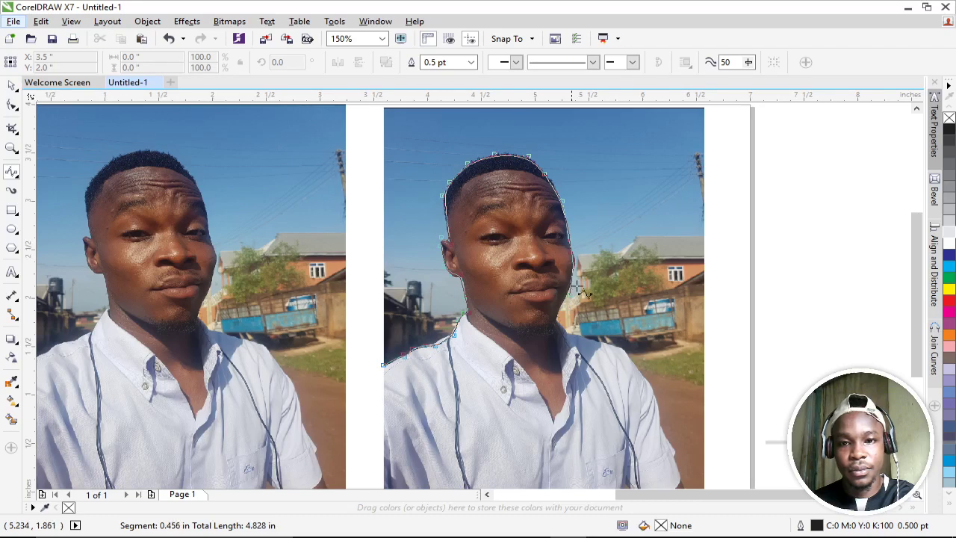
left_click(574, 289)
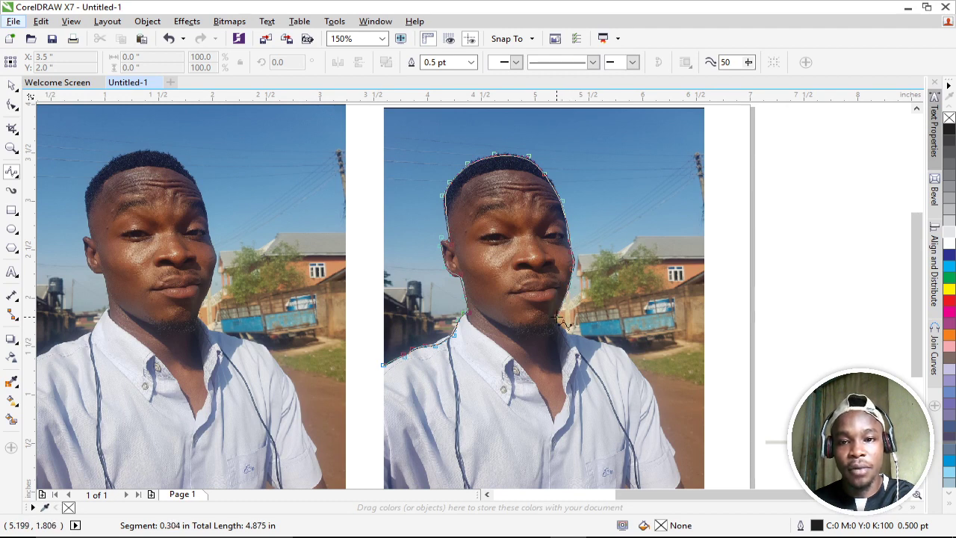
Trace the B-Spline around the right jaw and neck, then along the shirt collar to the right shoulder.
left_click(562, 319)
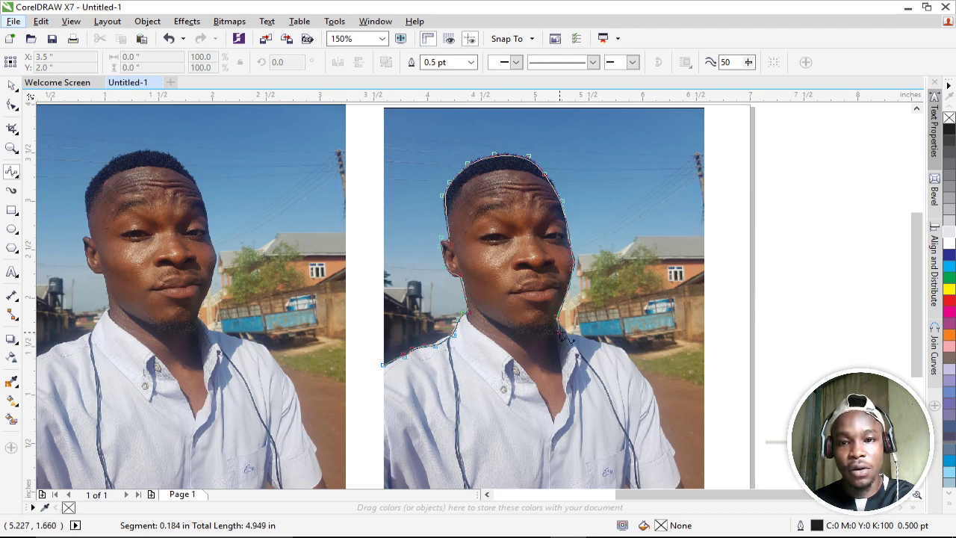
left_click(557, 323)
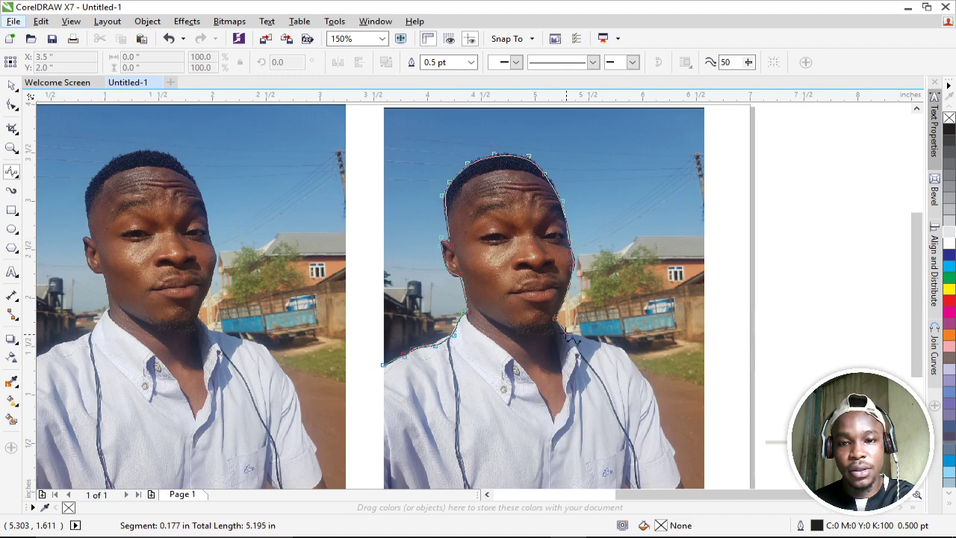
left_click(568, 333)
left_click(580, 341)
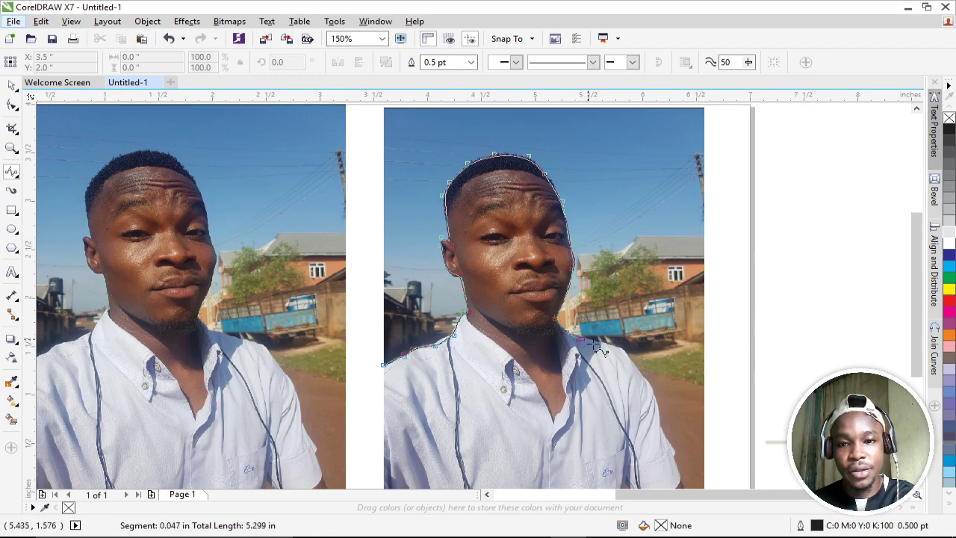
Continue the B-Spline along the right shoulder, sleeve and arm until it passes just below the photo's bottom edge.
left_click(623, 351)
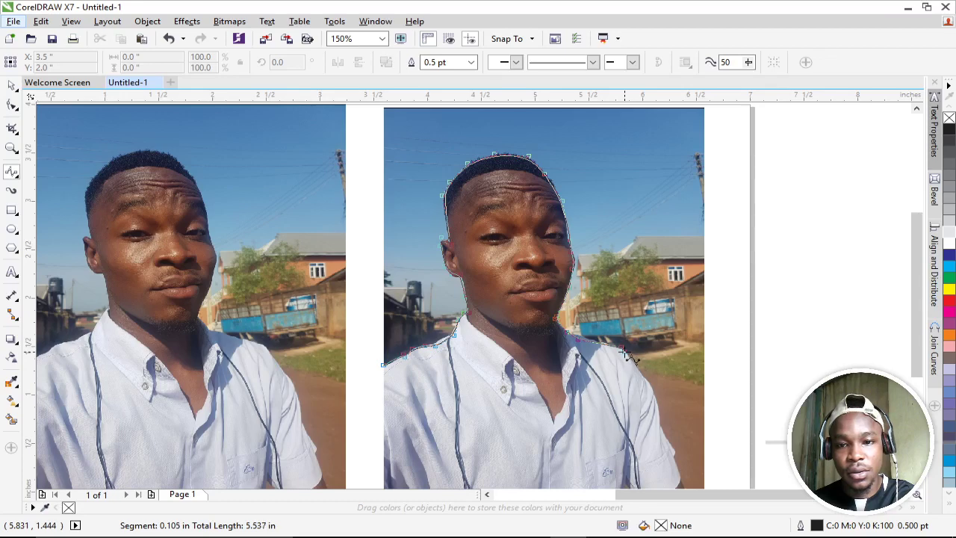
left_click(631, 361)
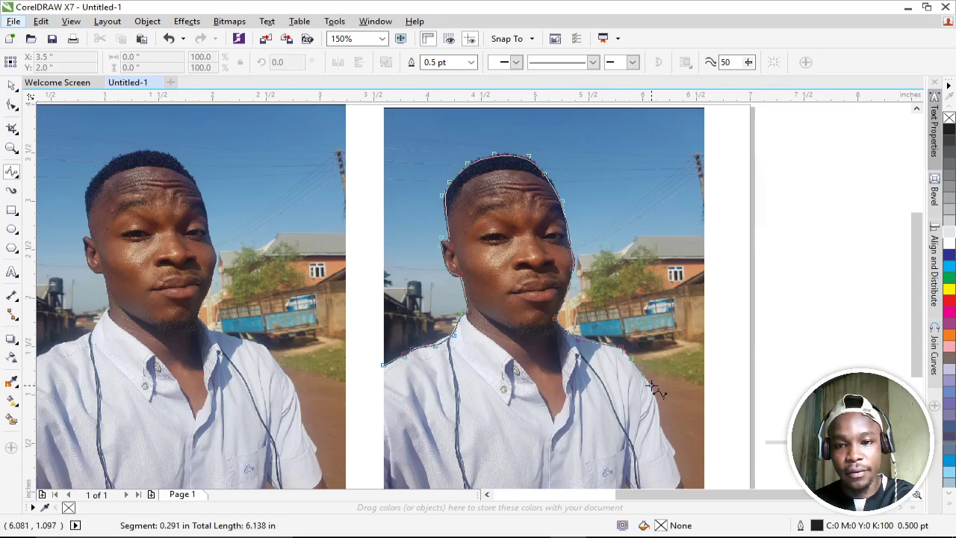
left_click(647, 379)
left_click(656, 397)
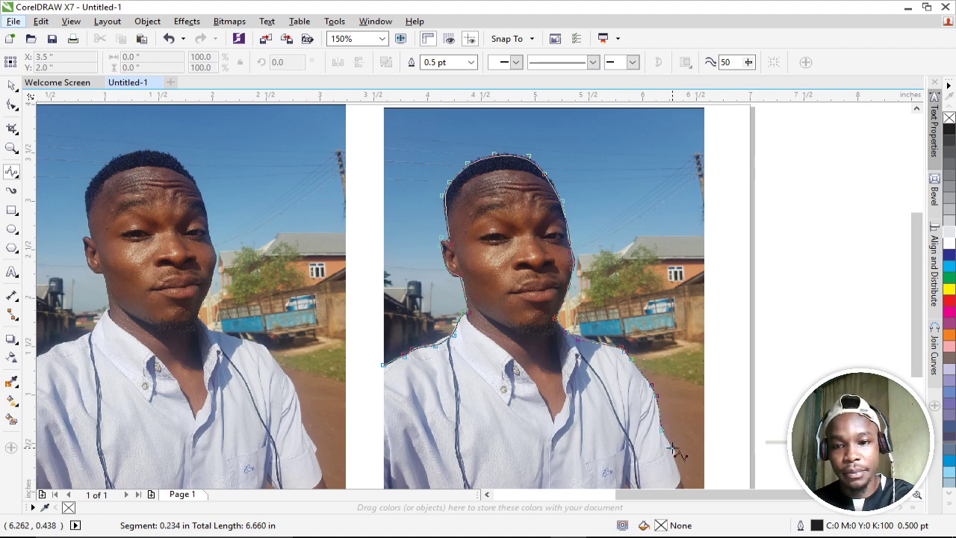
left_click(675, 448)
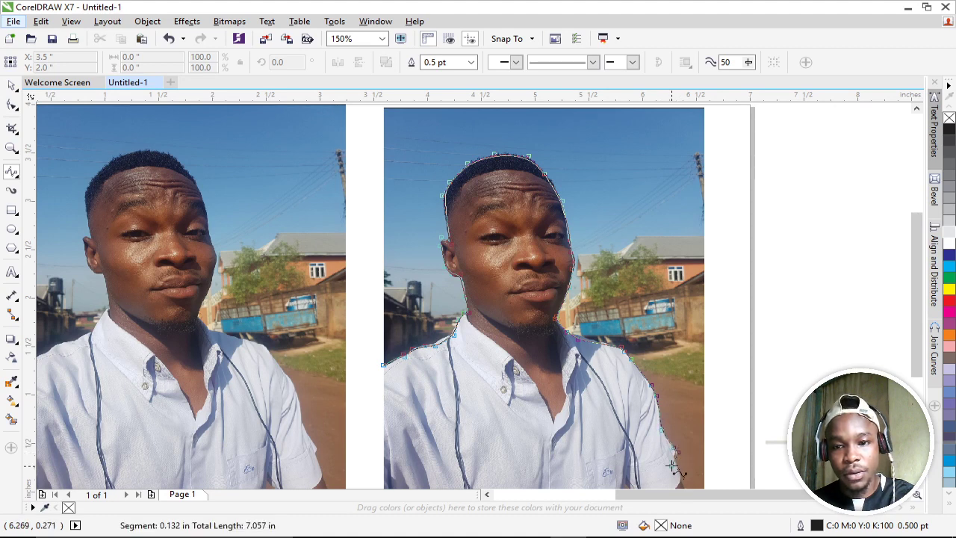
left_click(680, 469)
left_click(684, 482)
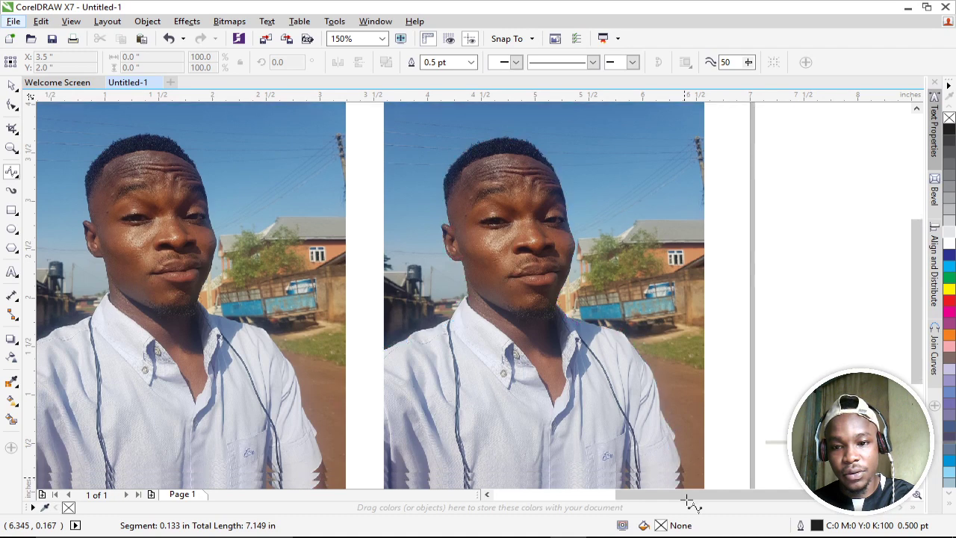
left_click(694, 444)
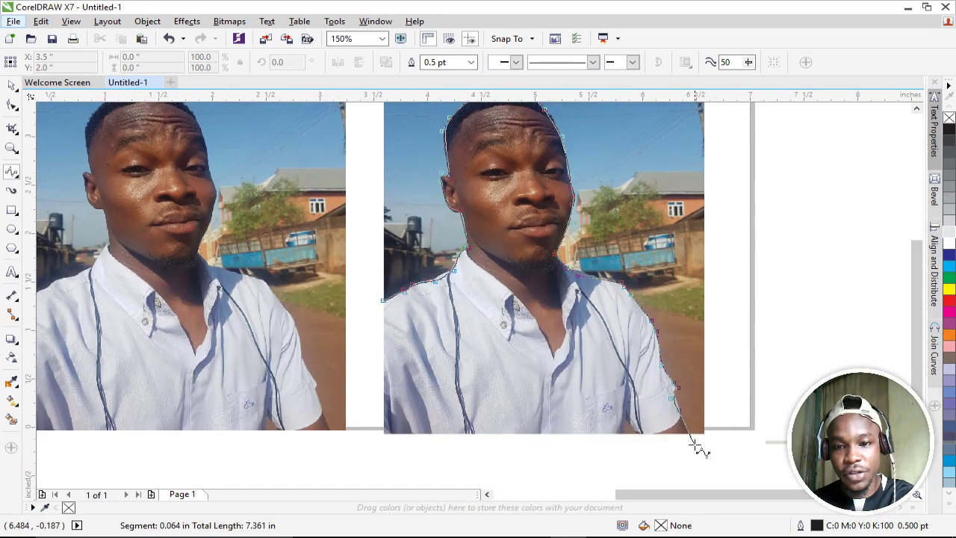
Finish the B-Spline by running it below and left of the photo back to its start, and set its outline width to Hairline.
left_click_drag(518, 457, 470, 447)
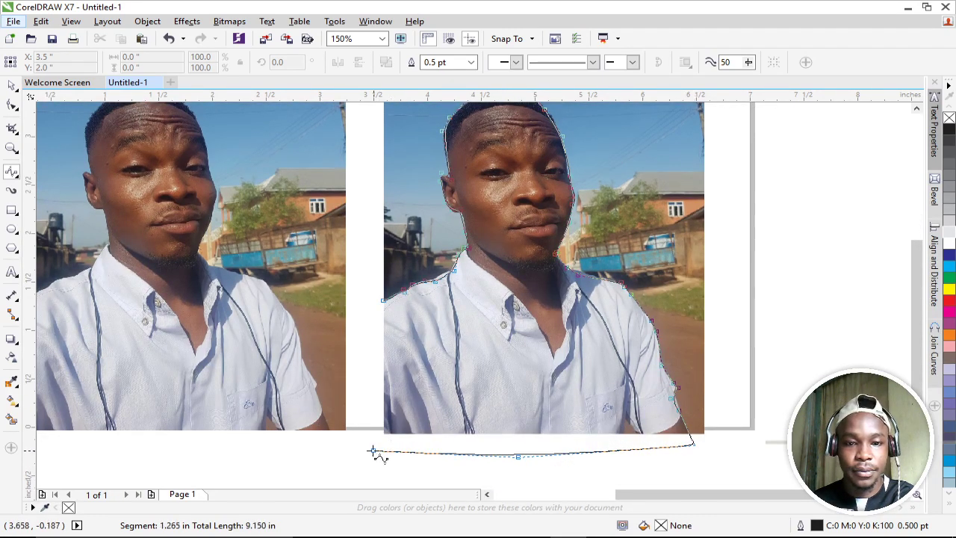
left_click_drag(369, 451, 367, 367)
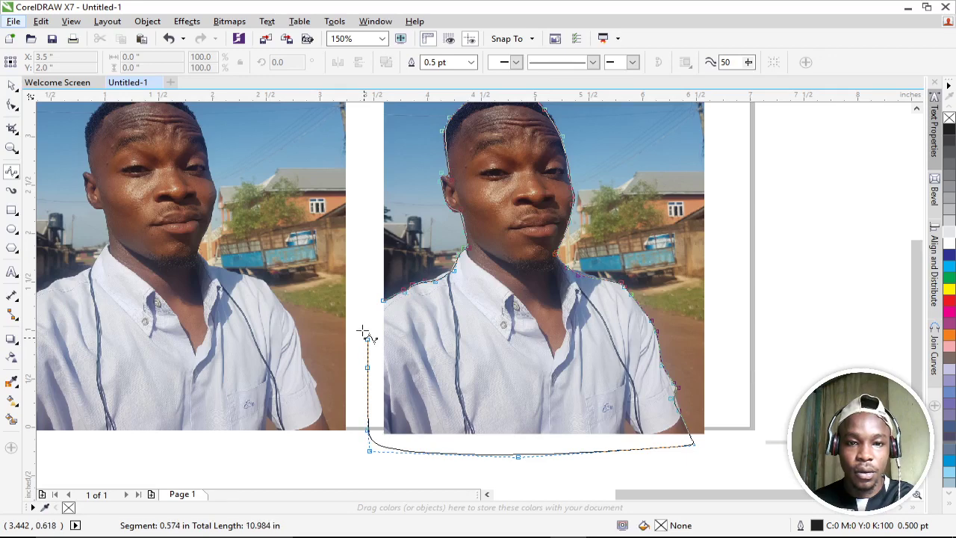
left_click(368, 268)
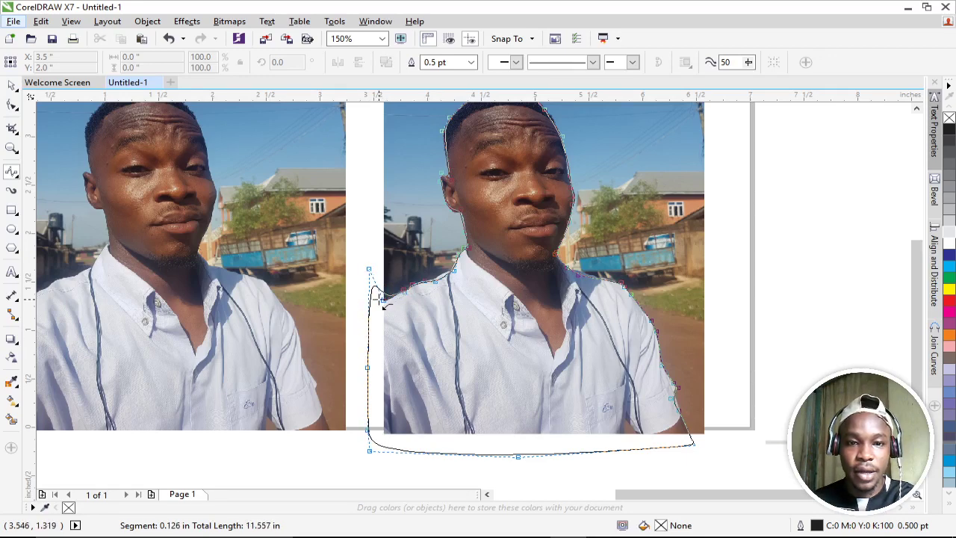
double_click(382, 295)
key("space")
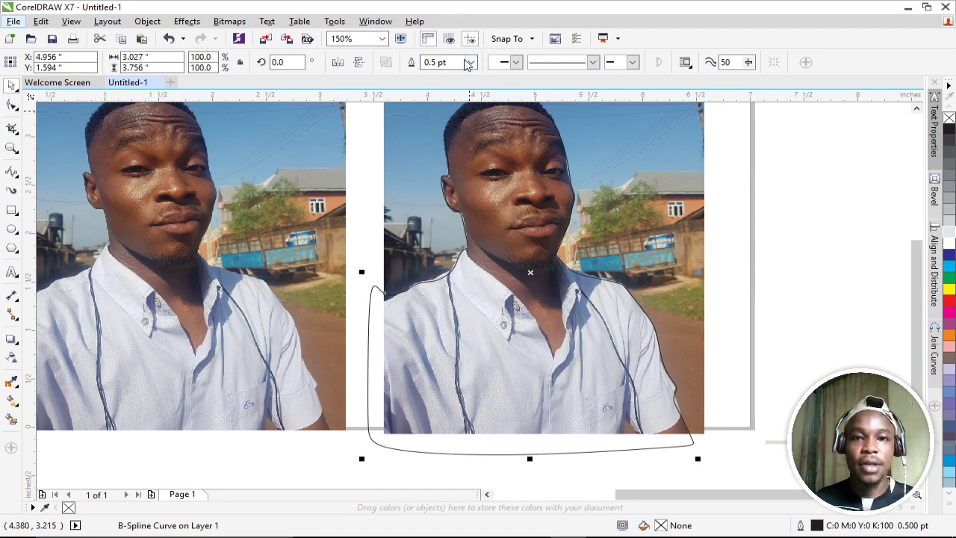
left_click(470, 63)
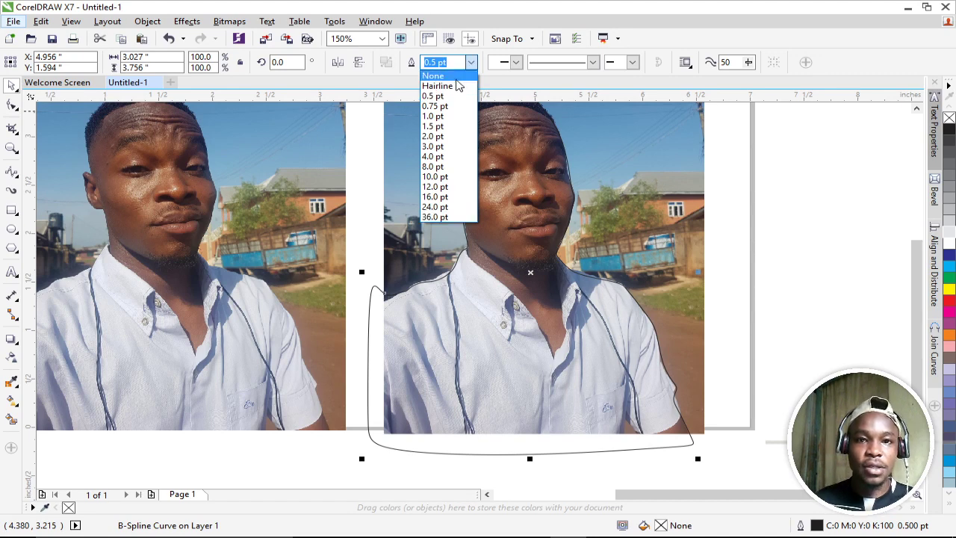
left_click(448, 86)
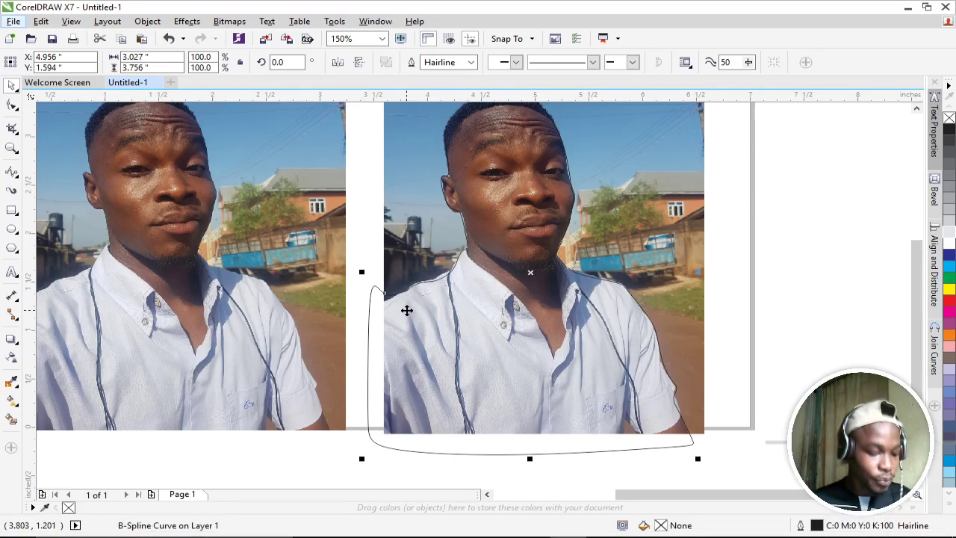
left_click(366, 337)
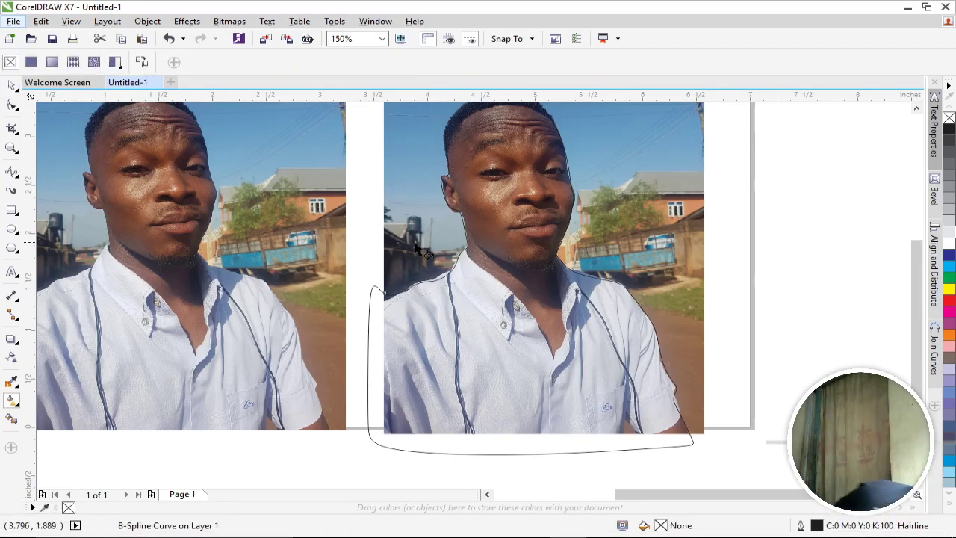
key("F8")
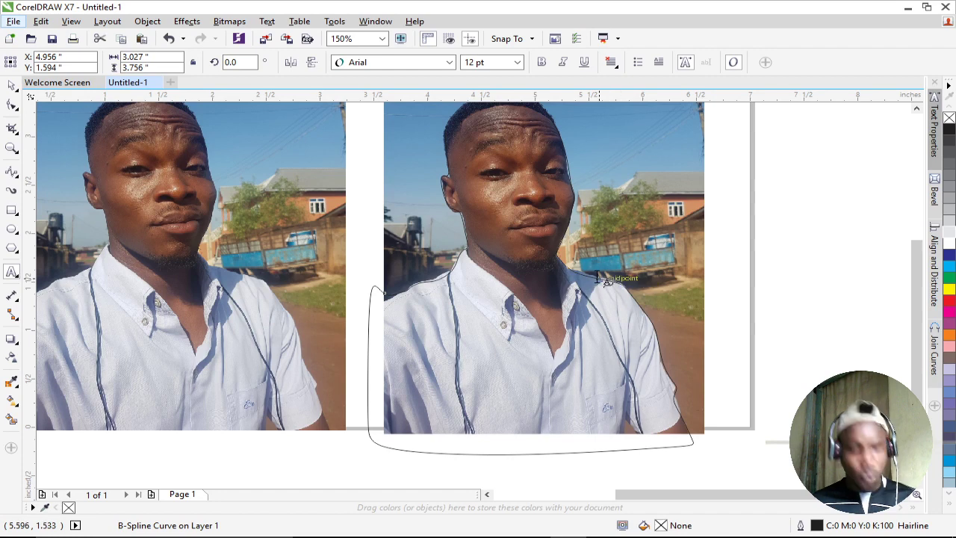
key("space")
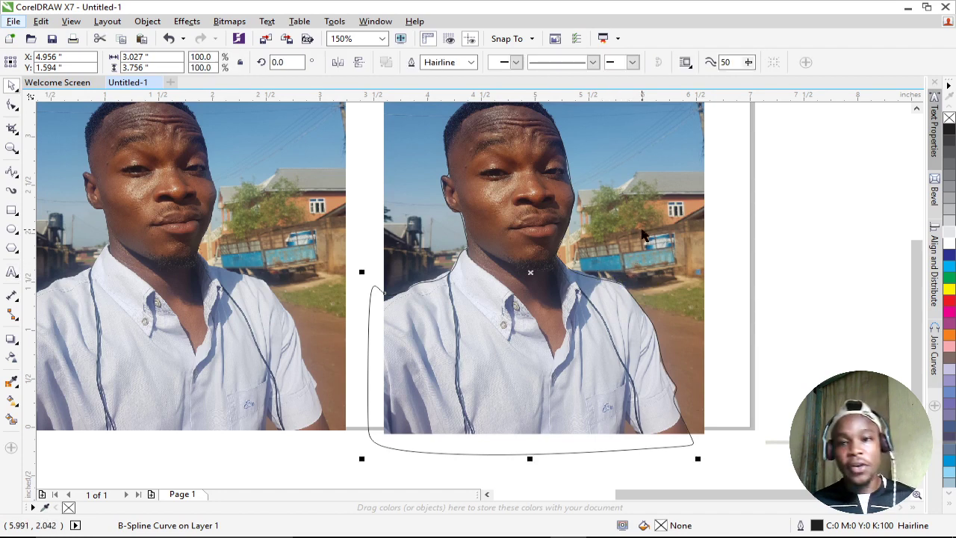
Intersect the traced subject outline with the right photo, and move the outline into the empty area right of the page.
left_click(668, 196, "shift")
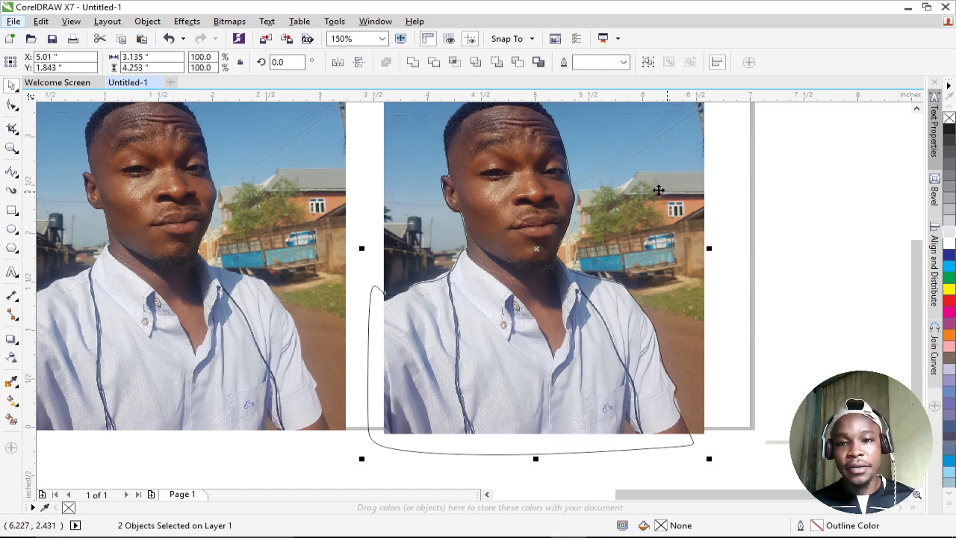
left_click(455, 64)
left_click(834, 288)
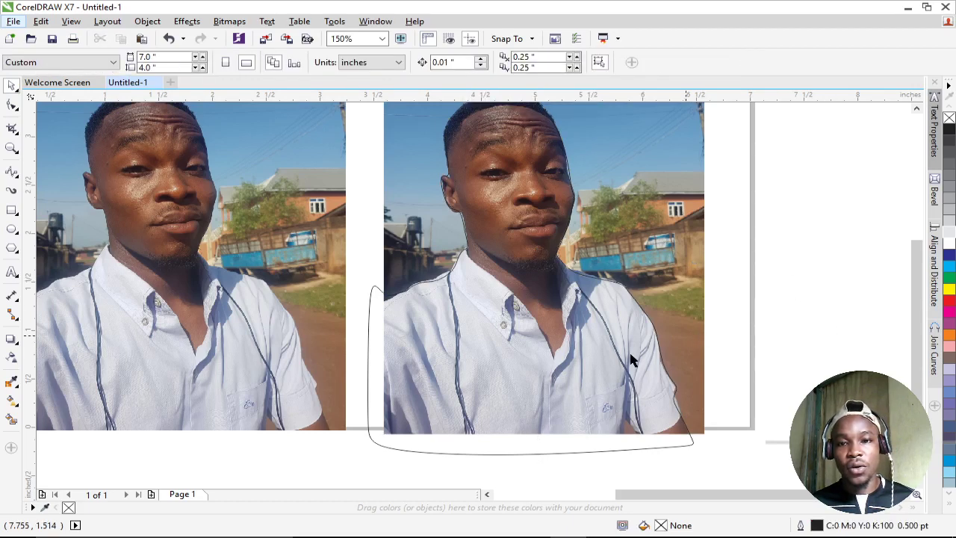
left_click(572, 376)
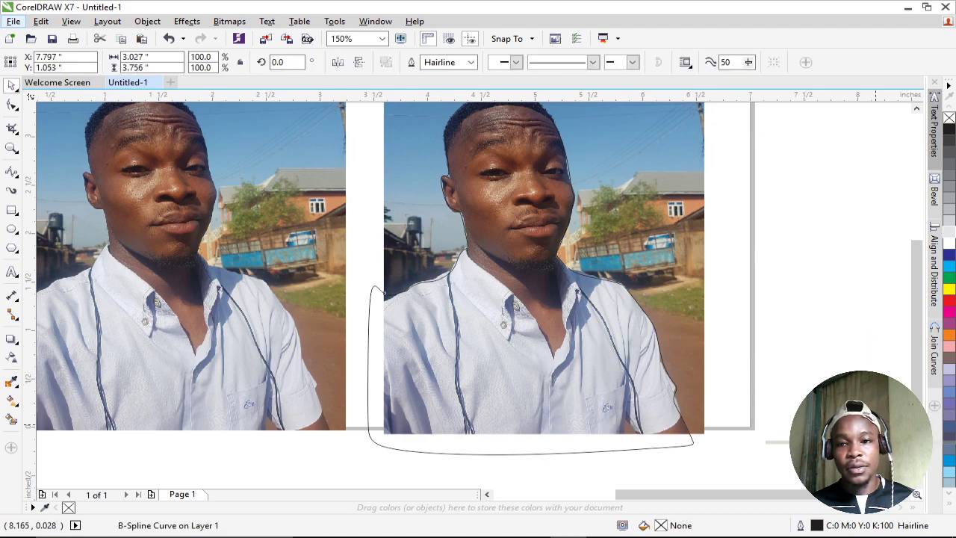
left_click_drag(572, 375, 730, 384)
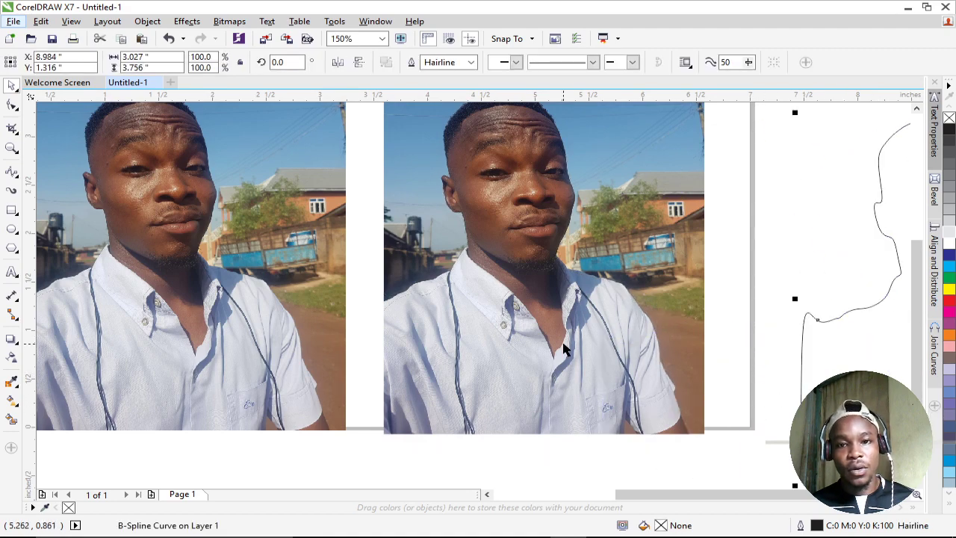
Move the cut-out subject off the right photo to check its edges, and undo the move.
left_click(446, 371)
mouse_move(446, 371)
left_mouse_down()
mouse_move(521, 402)
mouse_move(541, 447)
left_mouse_up()
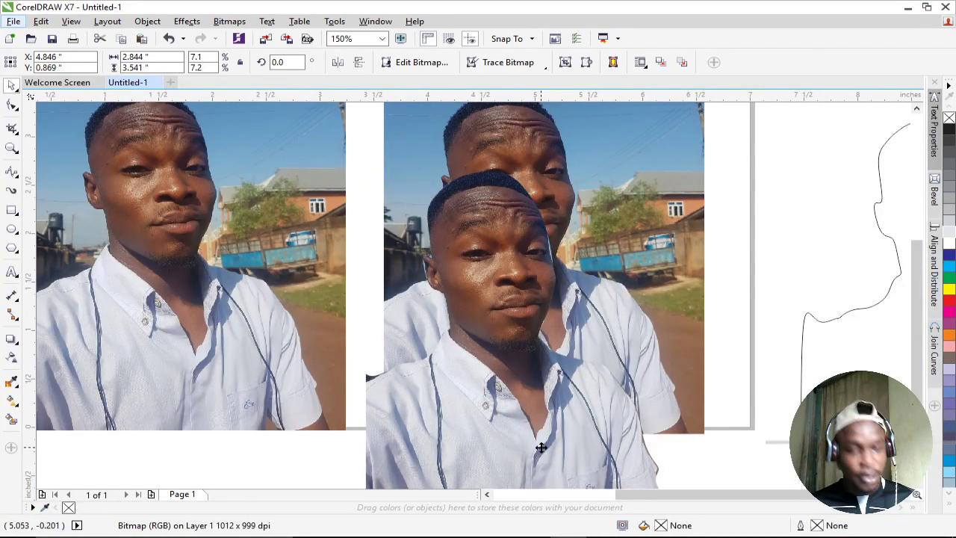
key("ctrl+z")
left_click_drag(489, 330, 457, 376)
key("ctrl+z")
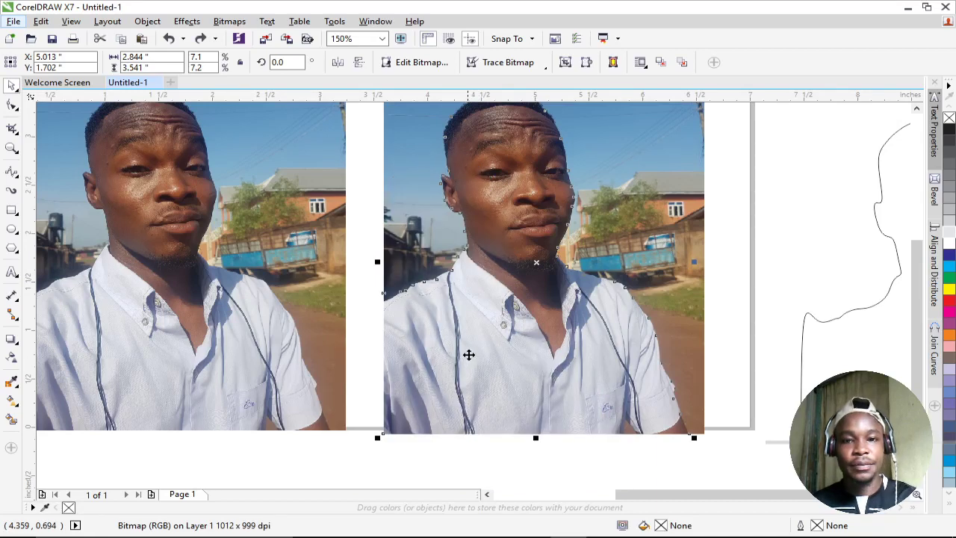
Start a new B-Spline at the right photo's left edge and trace along the rooftop to the top of the water tank.
scroll(486, 337, "down", 2)
scroll(486, 337, "up", 1)
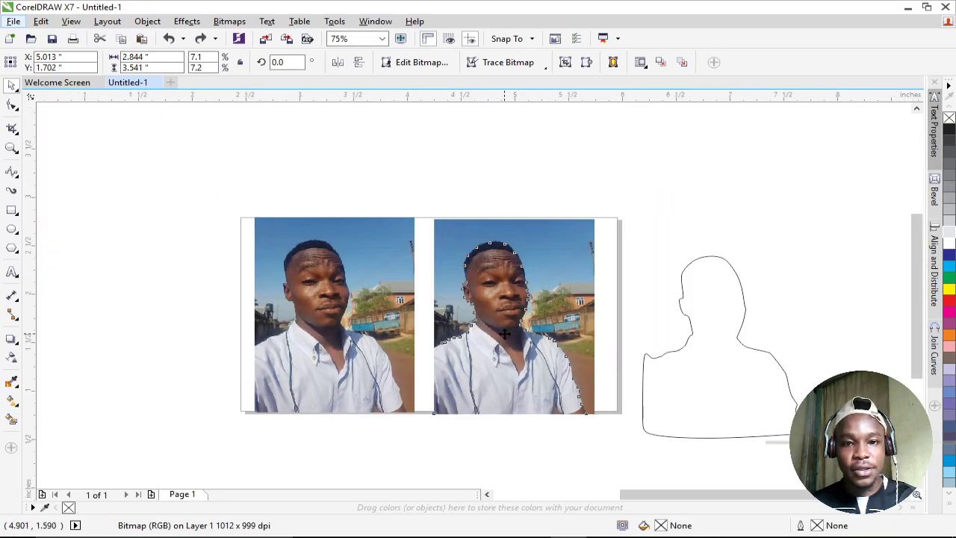
scroll(505, 334, "up", 2)
scroll(503, 332, "up", 3)
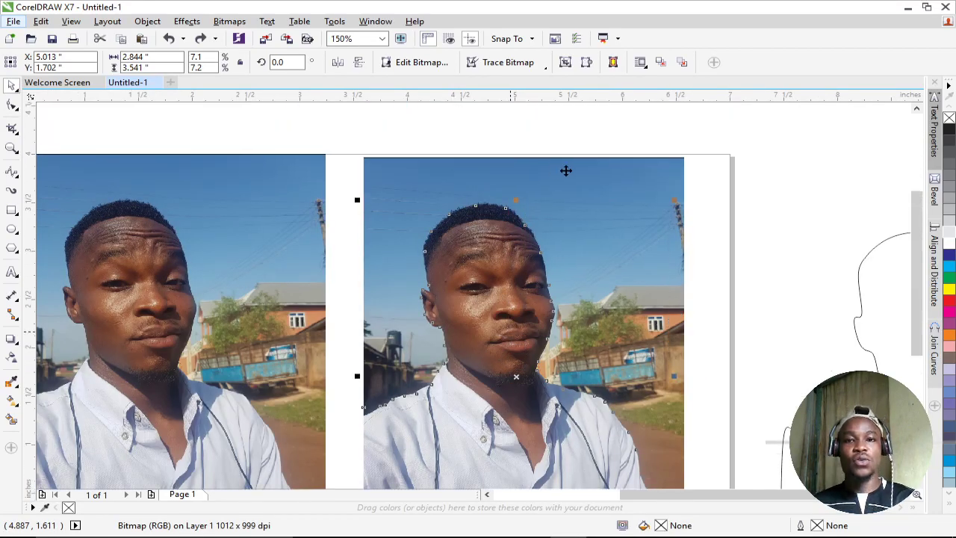
left_click(587, 179)
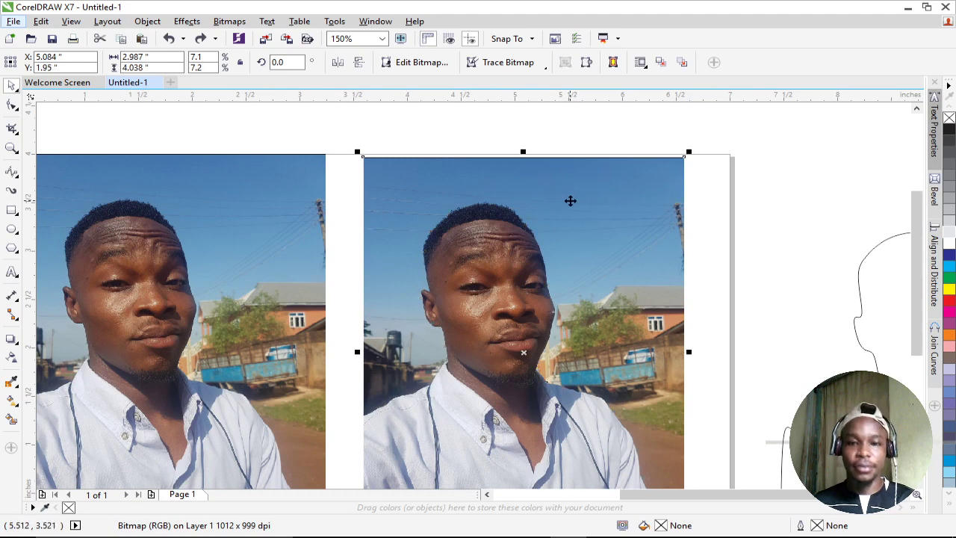
scroll(607, 204, "down", 1)
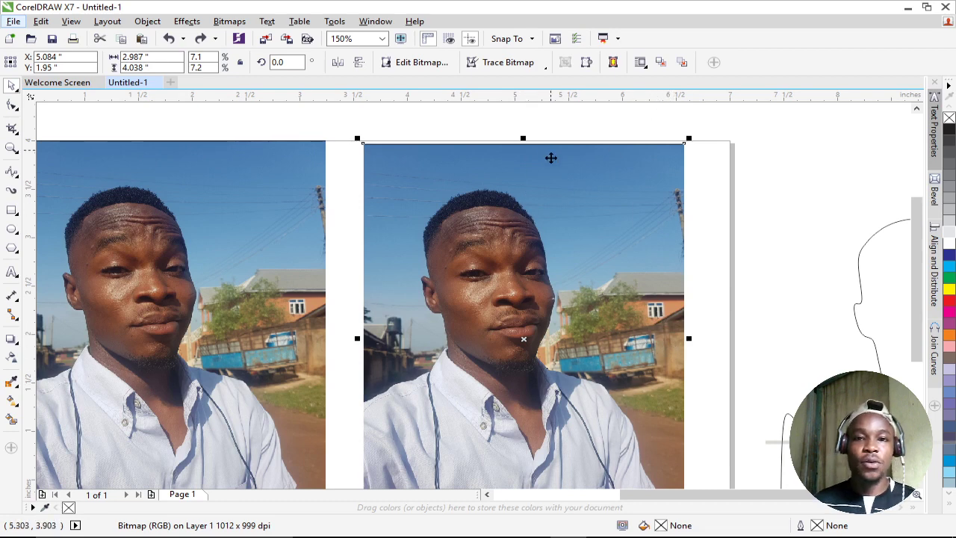
scroll(550, 158, "down", 2)
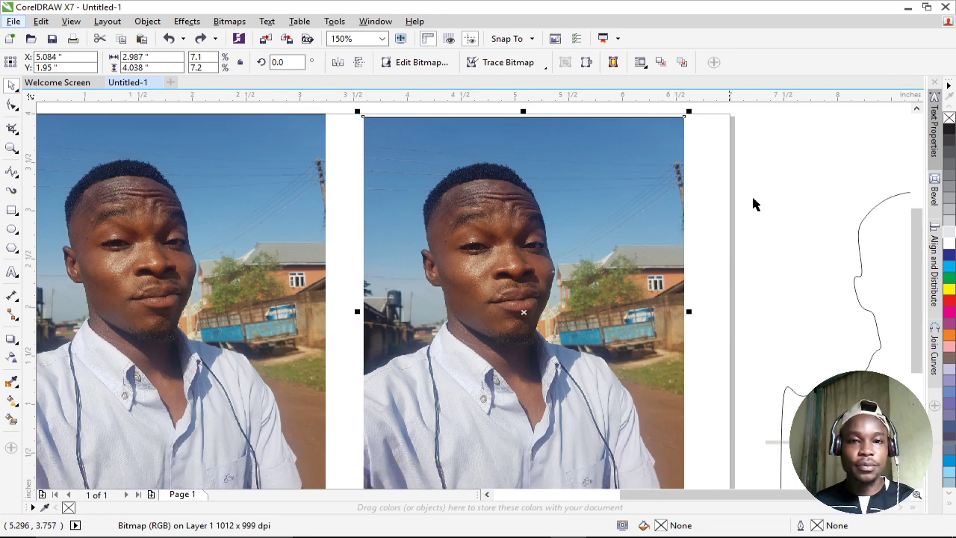
key("Escape")
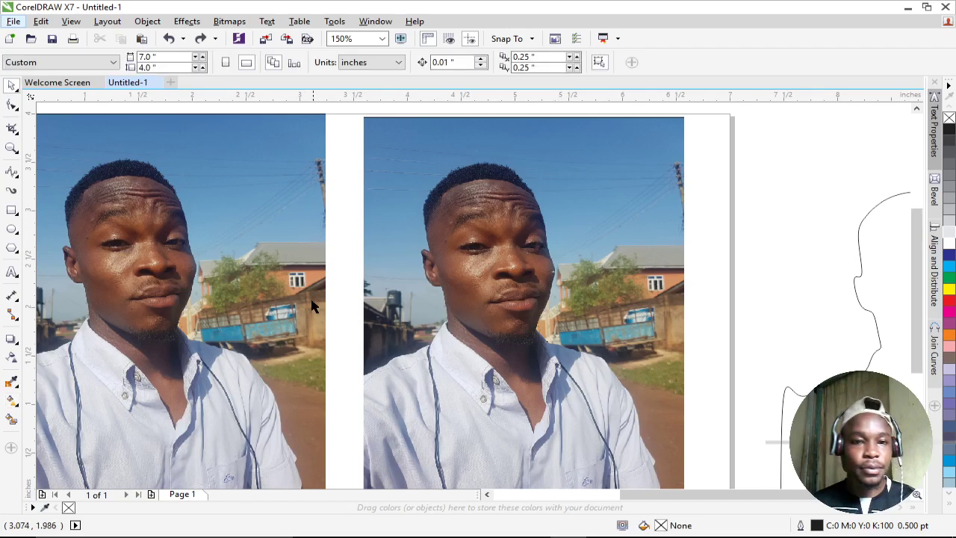
left_click(11, 171)
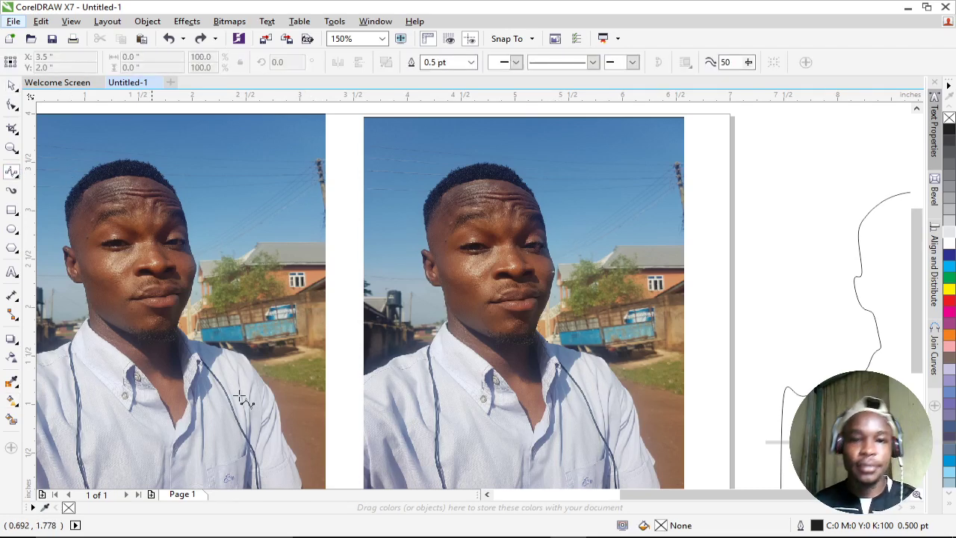
left_click(363, 296)
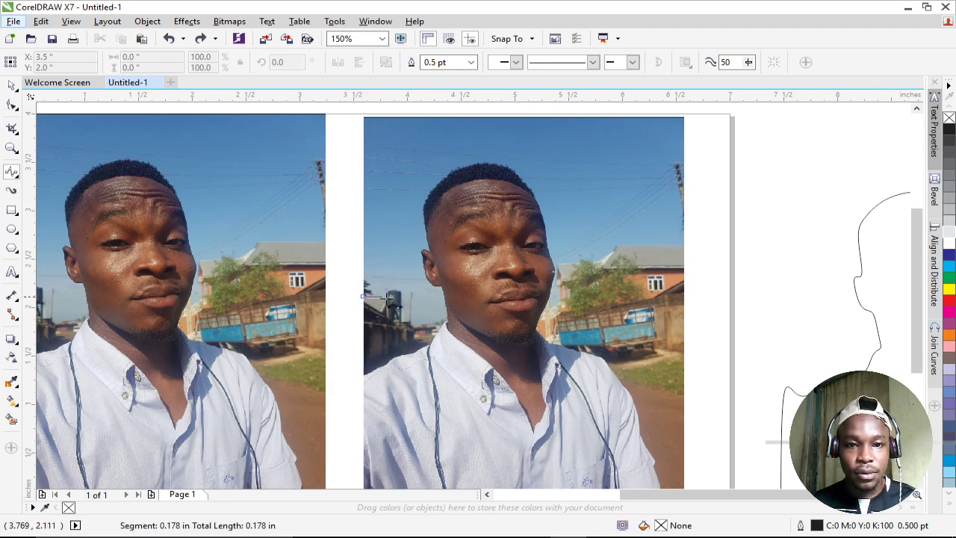
left_click(382, 297)
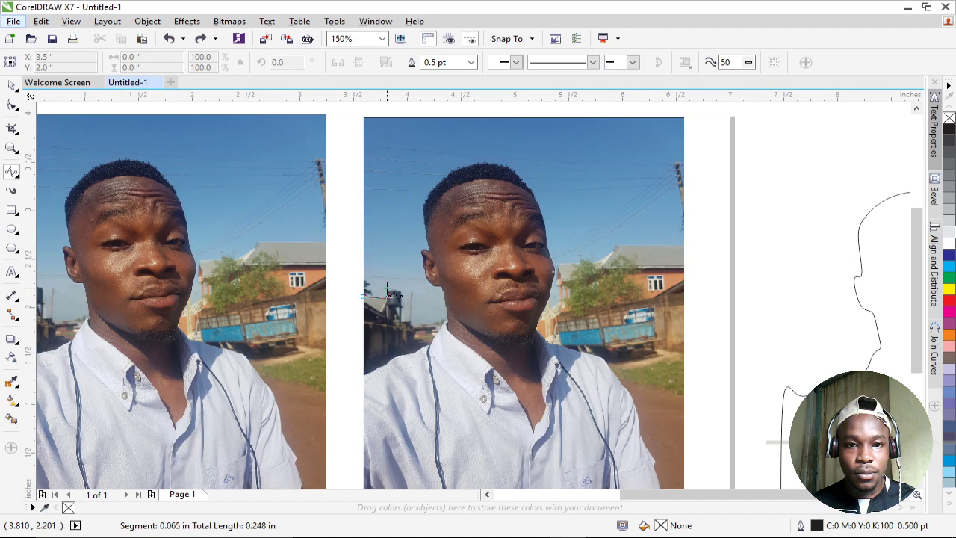
left_click(395, 296)
left_click(399, 295)
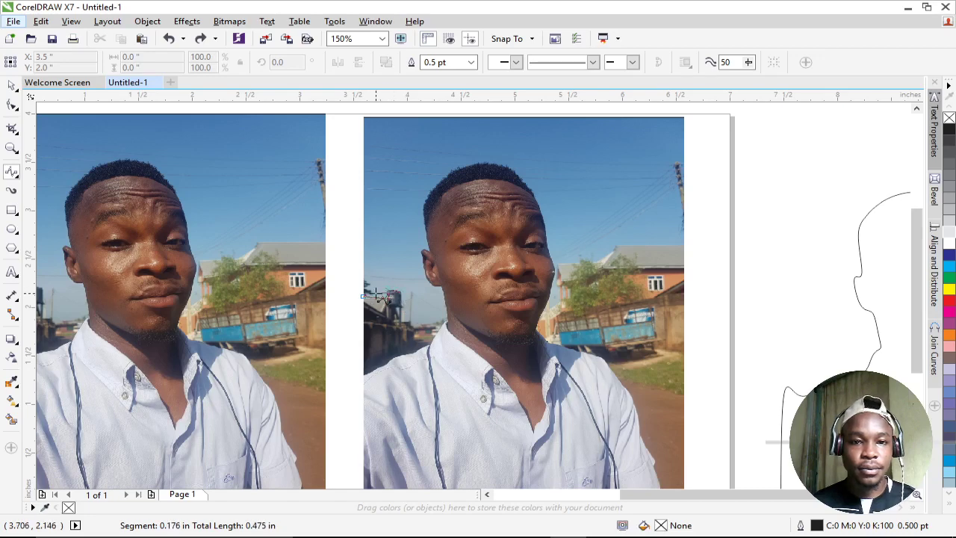
Continue the B-Spline down the tank, along the skyline to the neck, across the lower face and up beside the right cheek.
left_click(405, 304)
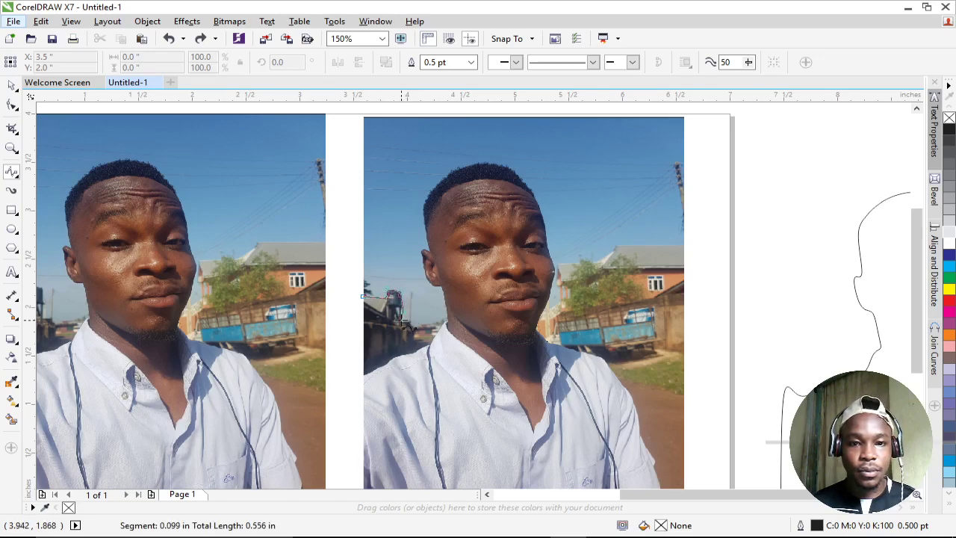
left_click(404, 323)
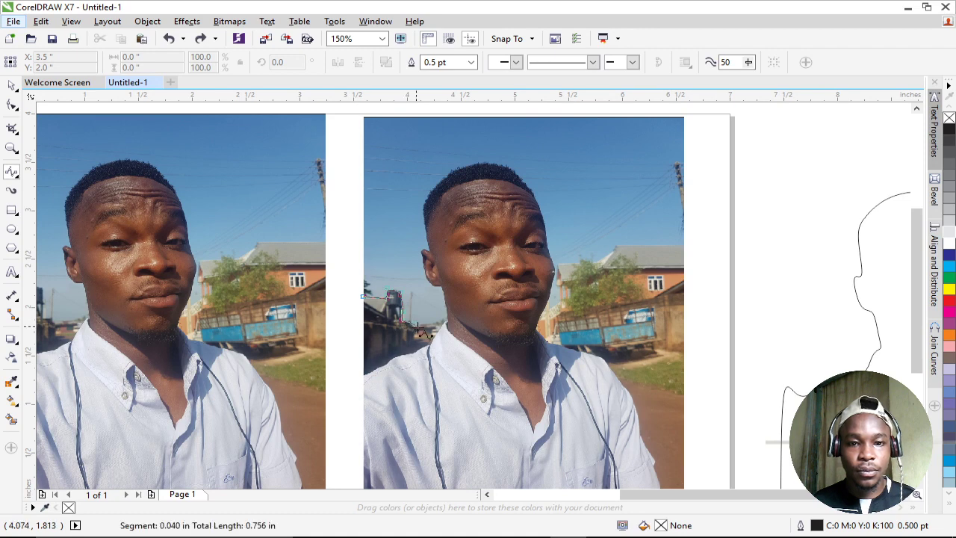
left_click(421, 330)
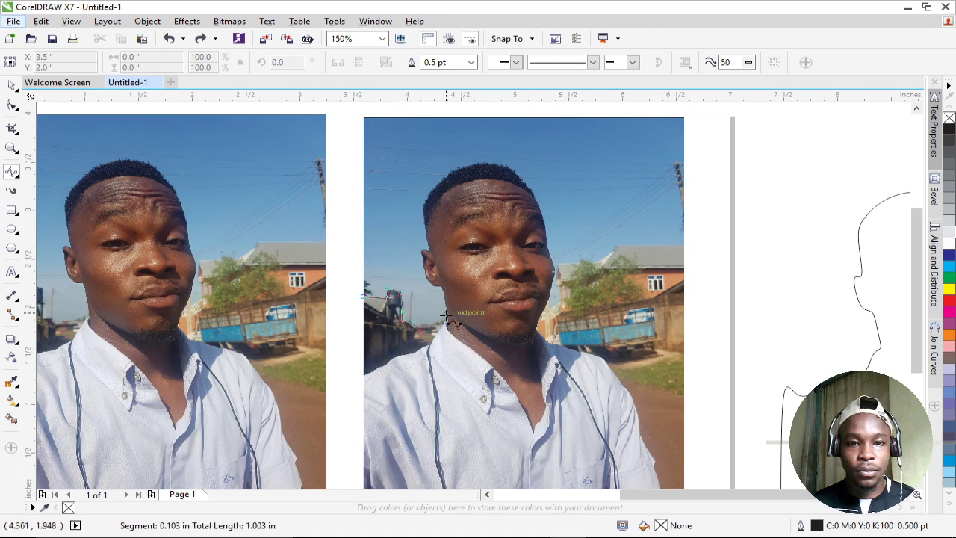
left_click(553, 311)
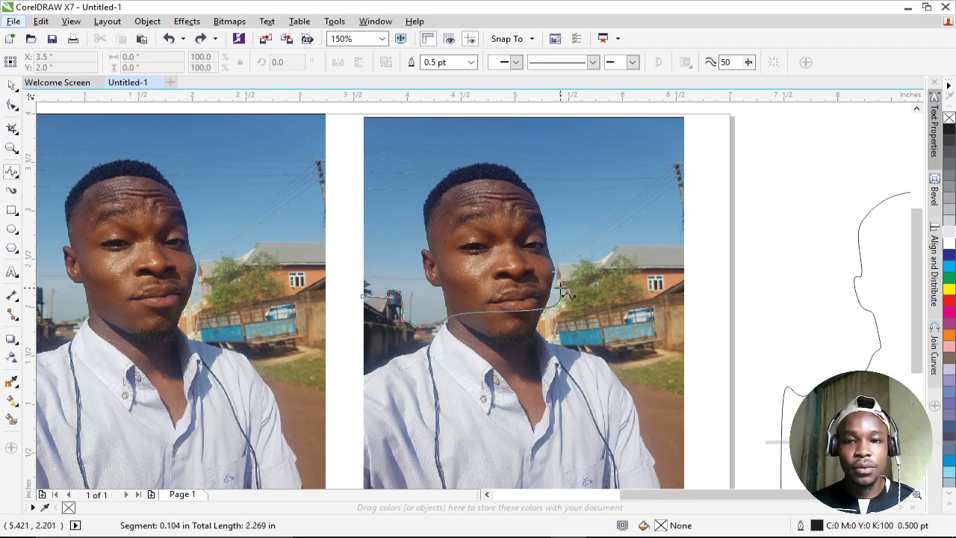
left_click(559, 284)
left_click(557, 275)
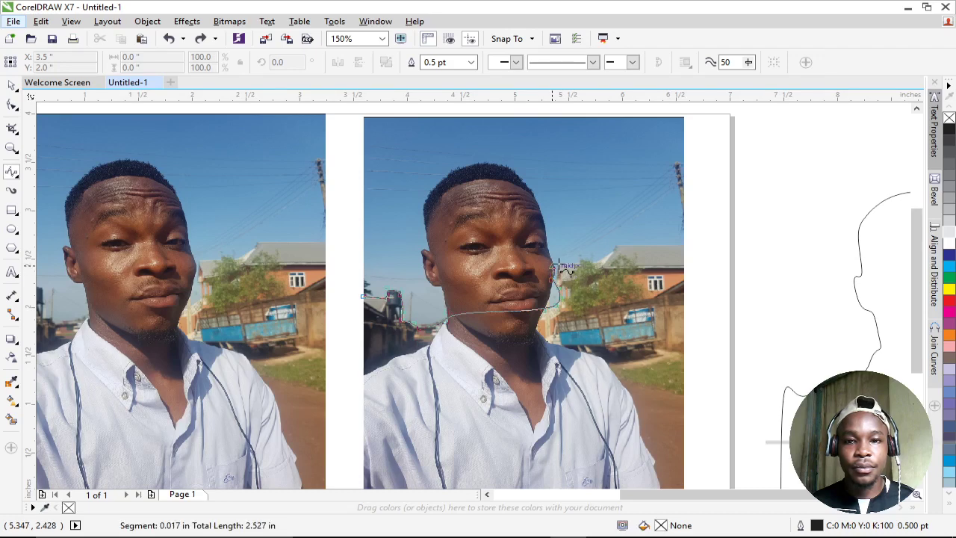
Run the B-Spline along the treetop and roofline, loop around the photo's top back to its start, and set its outline to Hairline.
left_click(572, 263)
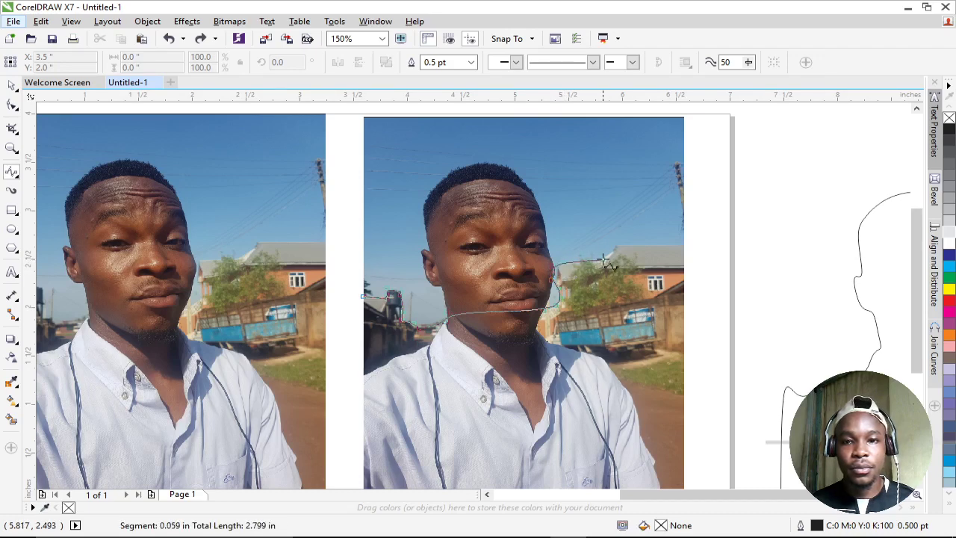
mouse_move(603, 259)
left_mouse_down()
mouse_move(766, 236)
mouse_move(750, 145)
mouse_move(732, 118)
mouse_move(743, 135)
mouse_move(729, 115)
mouse_move(672, 109)
mouse_move(525, 150)
mouse_move(396, 127)
mouse_move(331, 137)
mouse_move(354, 183)
mouse_move(341, 357)
left_mouse_up()
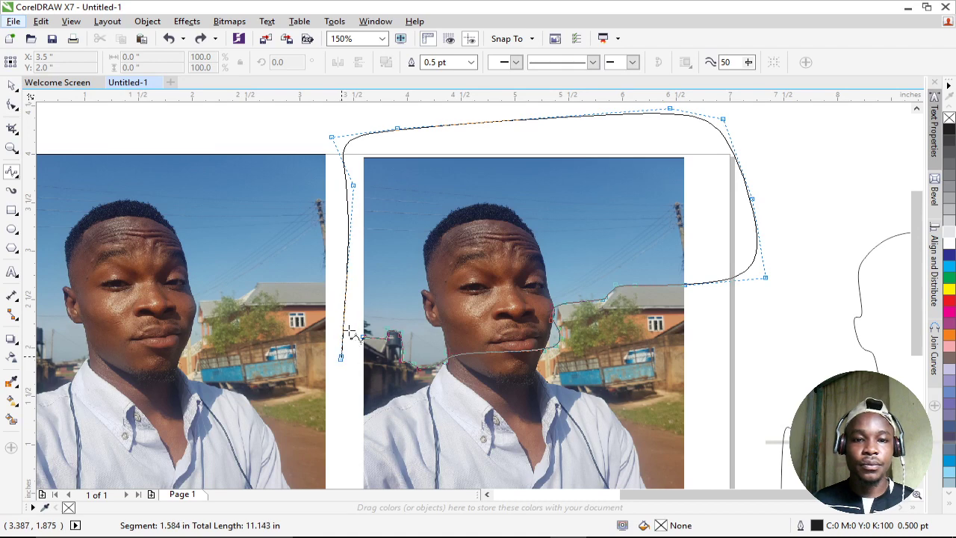
left_click(363, 340)
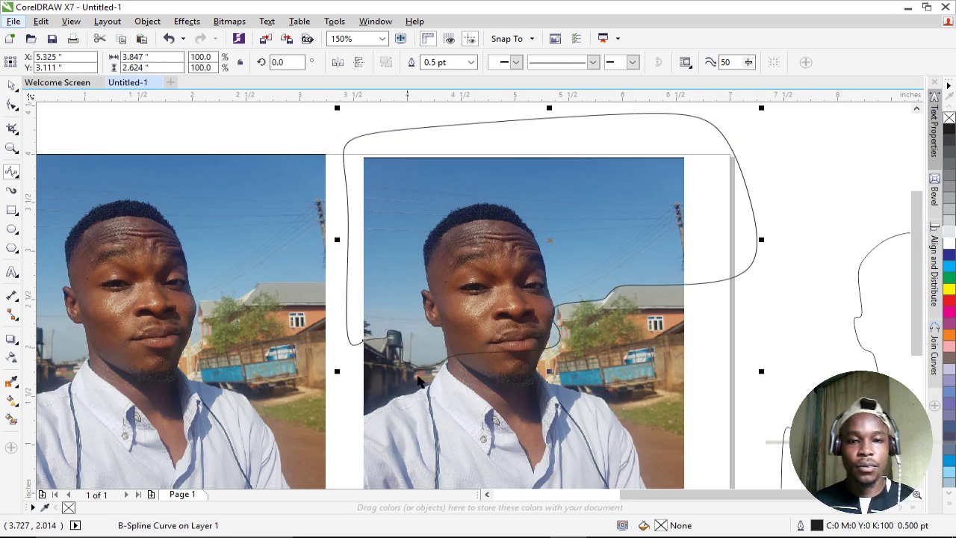
key("space")
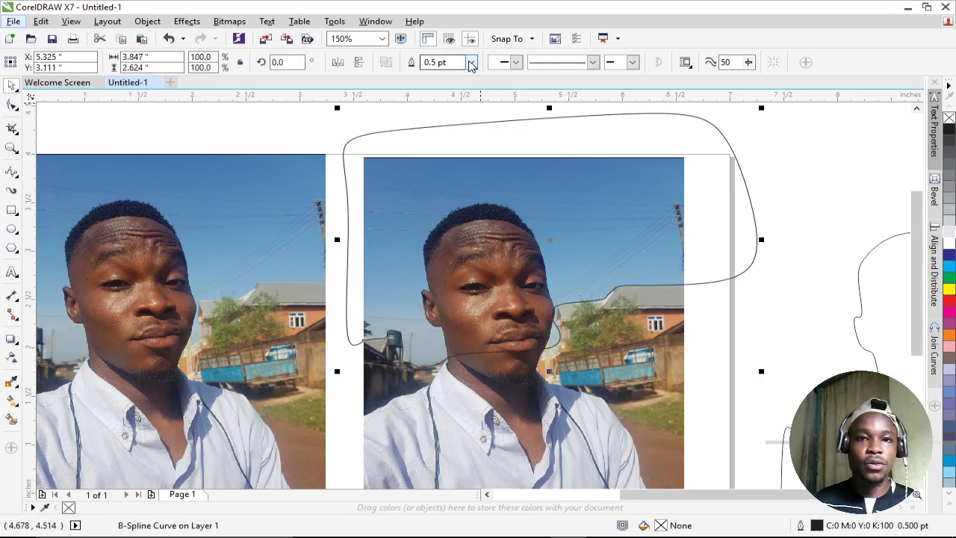
left_click(471, 62)
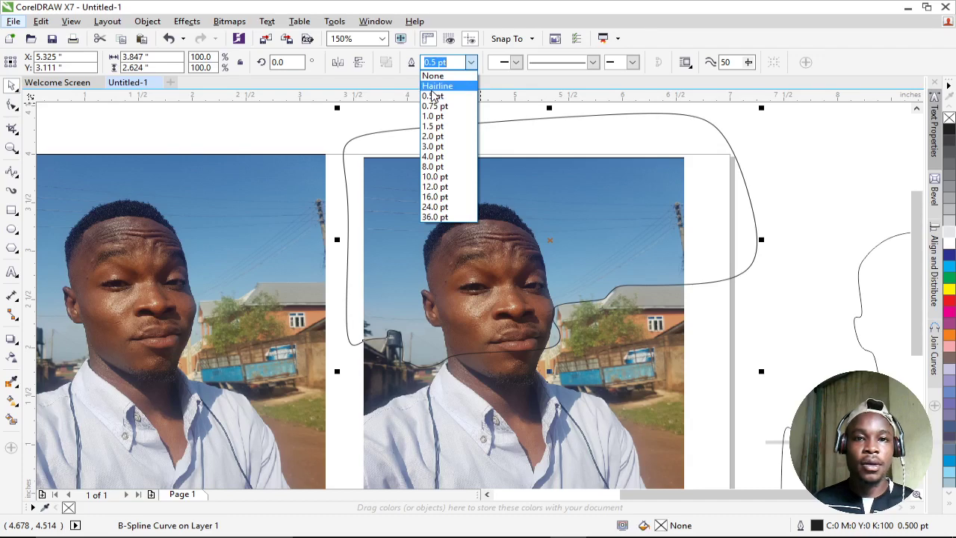
left_click(433, 87)
Intersect the sky outline with the right photo, and delete the outline curve.
mouse_move(497, 530)
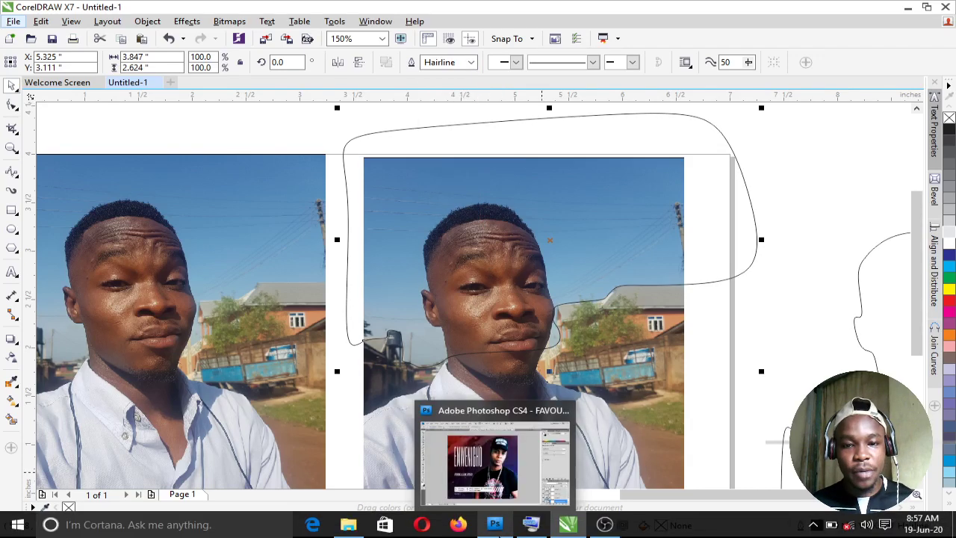
left_click(656, 407, "shift")
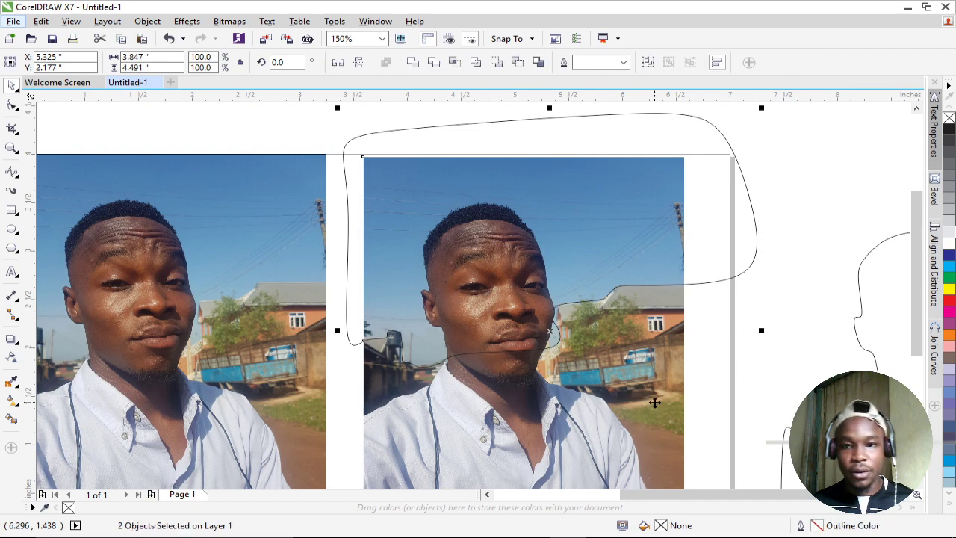
left_click(456, 62)
left_click(724, 183)
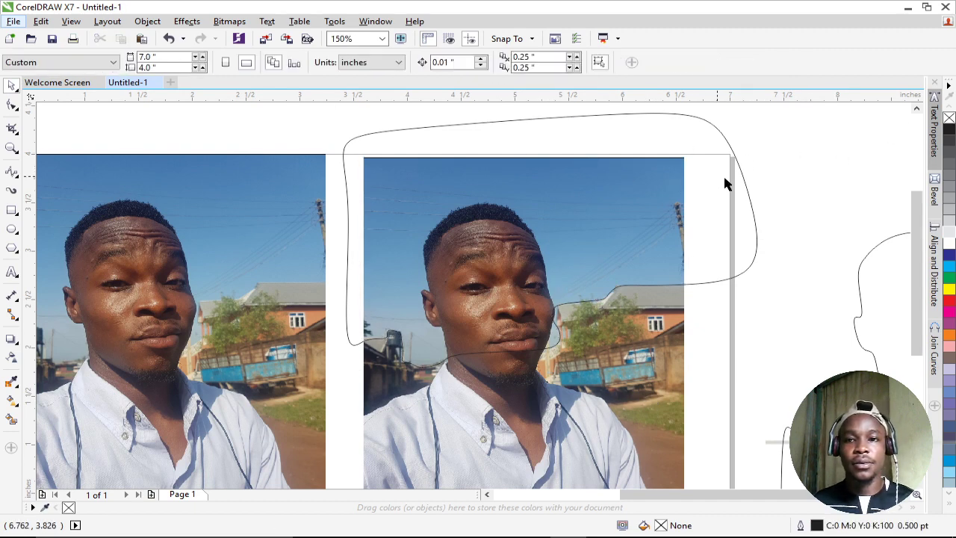
left_click(744, 186)
key("Delete")
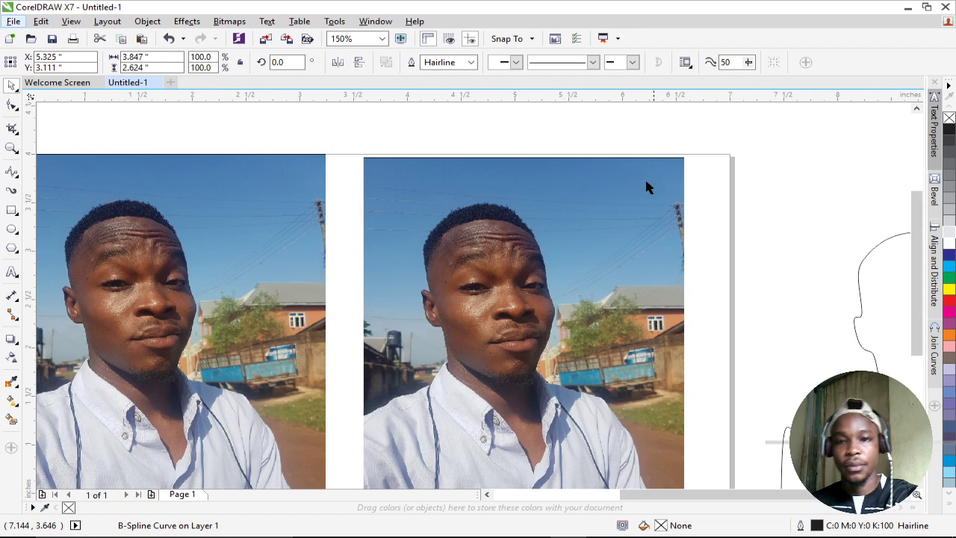
Move the intersected sky piece off the right photo to check its shape, and undo the move.
left_click_drag(647, 187, 839, 192)
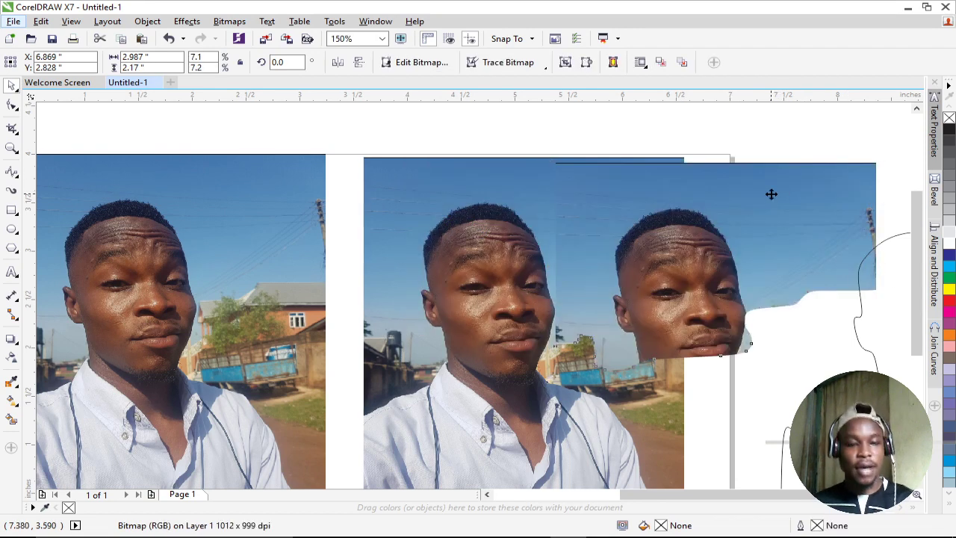
key("ctrl+z")
Move the subject's silhouette outline from the right of the page to the empty area left of it.
scroll(490, 231, "down", 2)
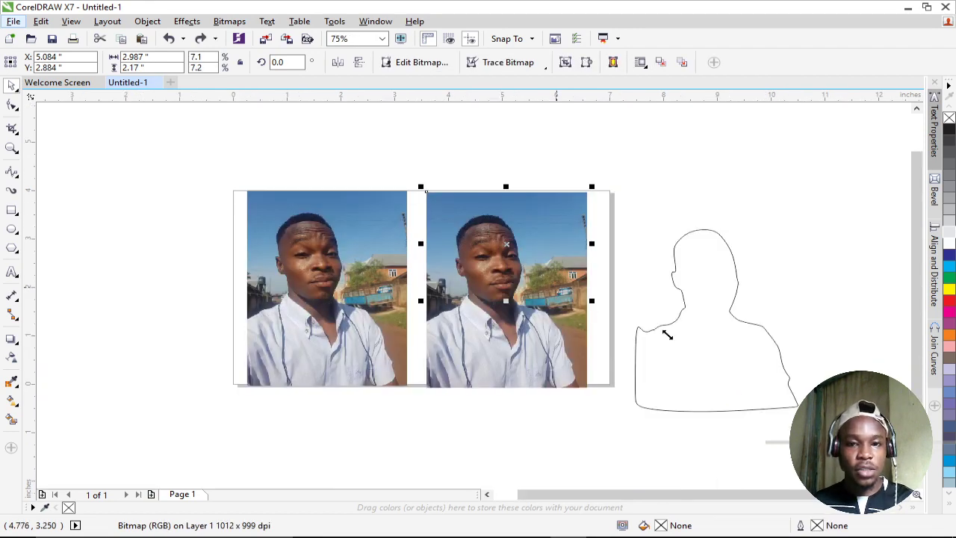
left_click_drag(706, 330, 586, 303)
left_click(714, 326)
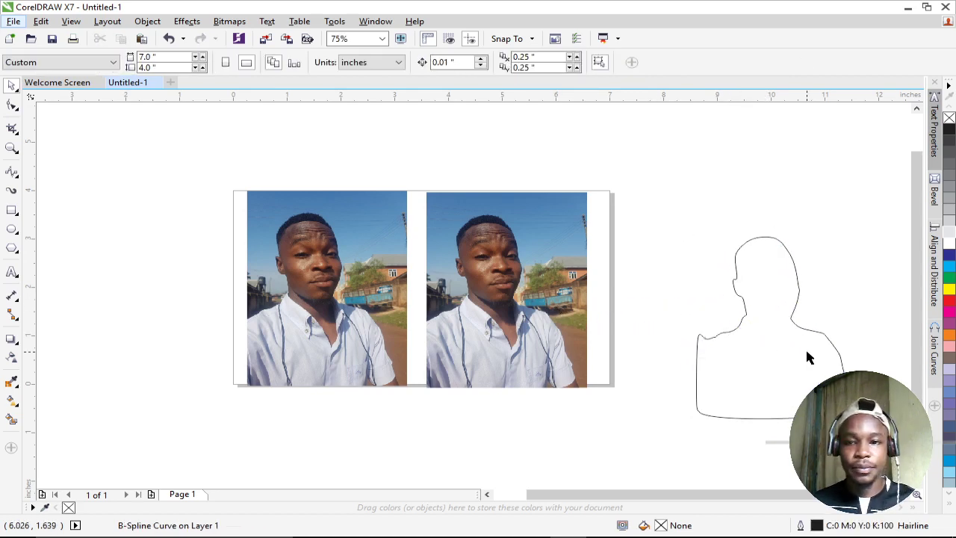
left_click_drag(803, 354, 121, 239)
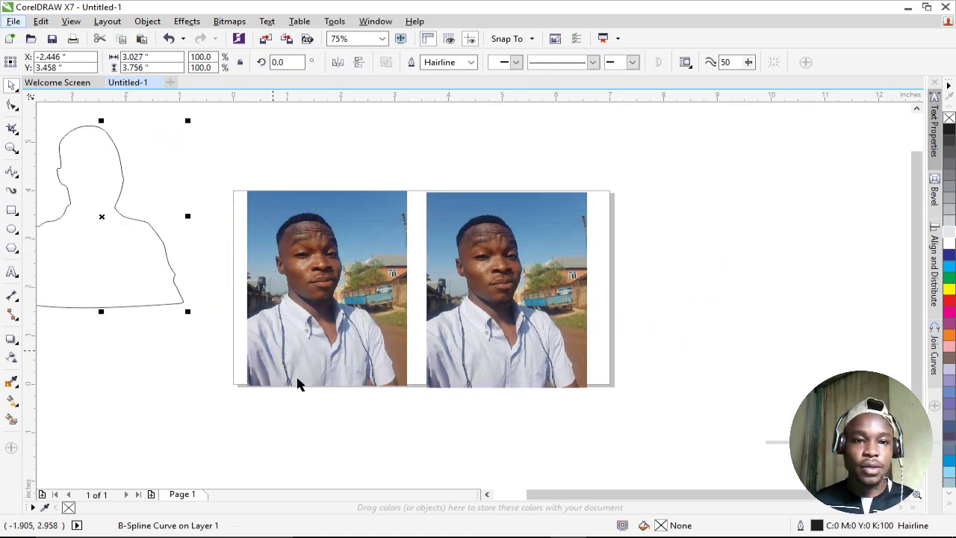
left_click(366, 393)
key("z")
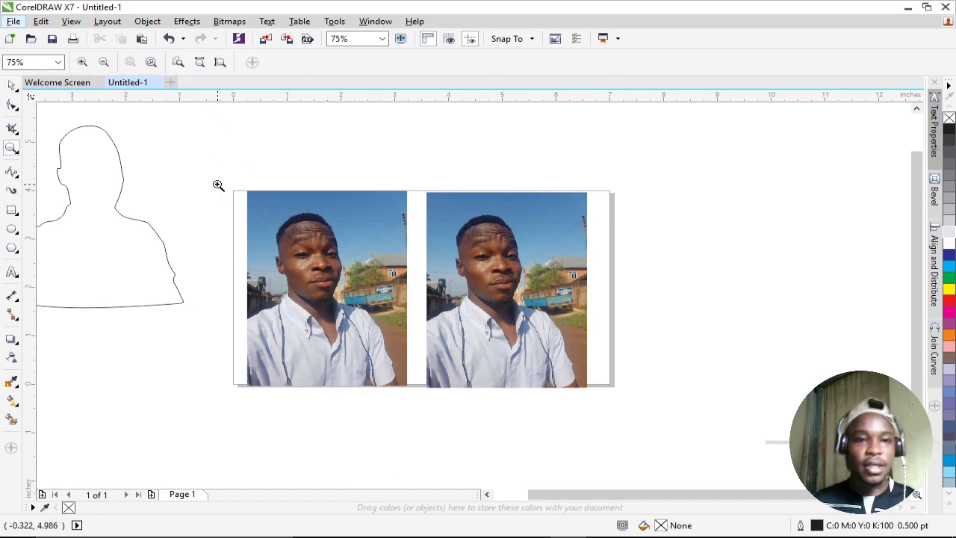
Select the intersected sky piece over the right photo, undoing its slight shift.
left_click_drag(219, 186, 633, 362)
key("space")
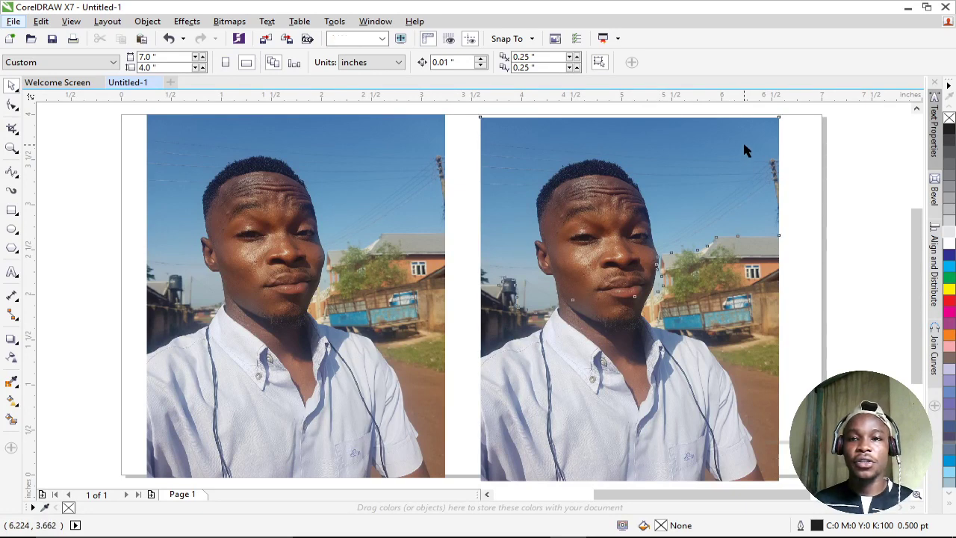
left_click_drag(743, 146, 717, 160)
key("ctrl+z")
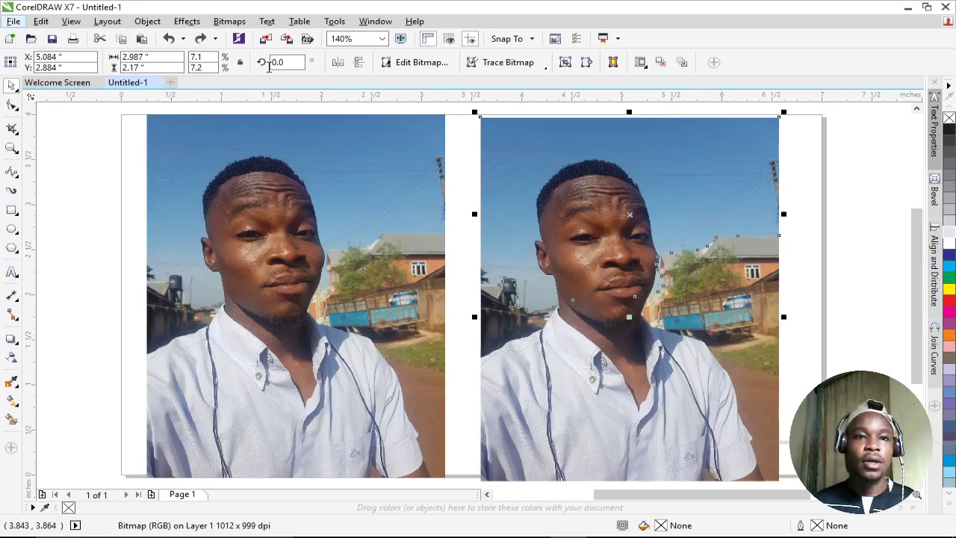
left_click(231, 22)
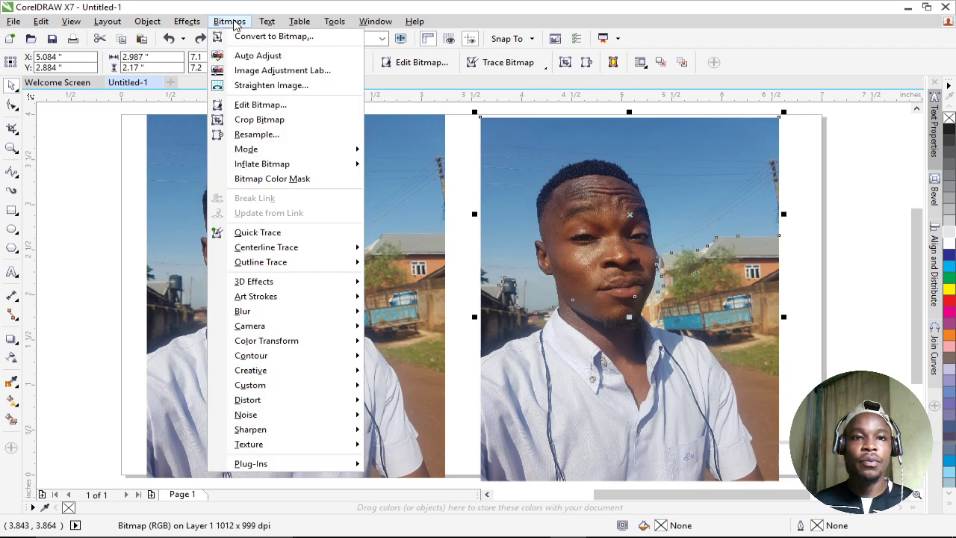
left_click(268, 72)
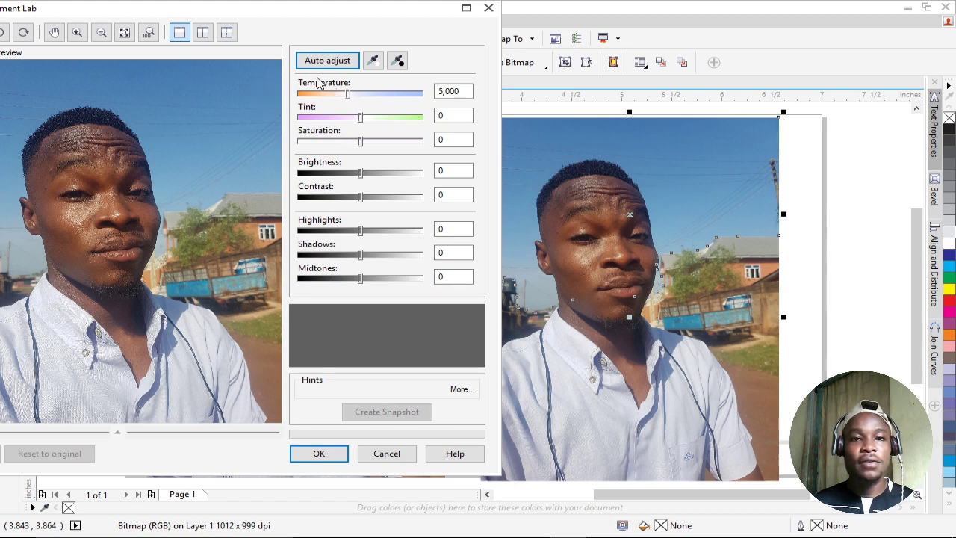
left_click(343, 89)
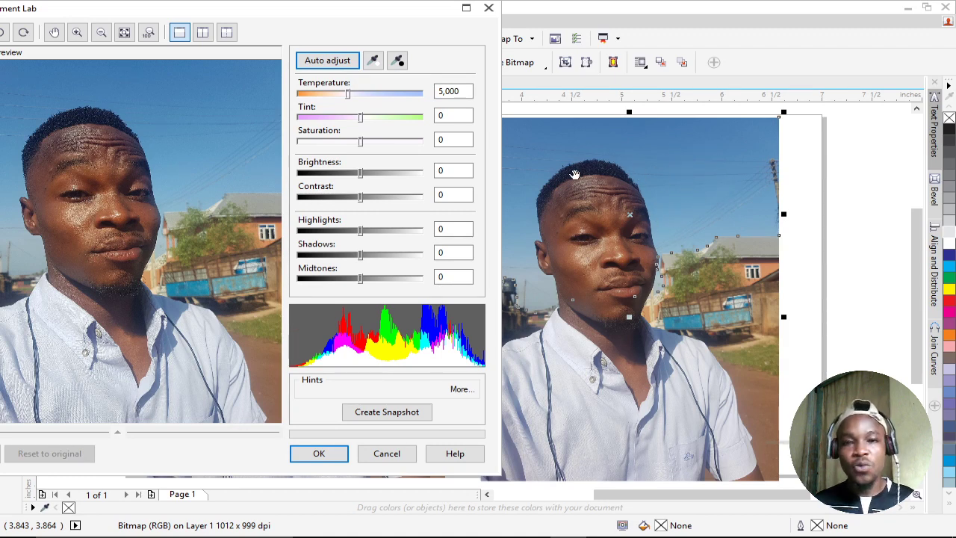
left_click(360, 95)
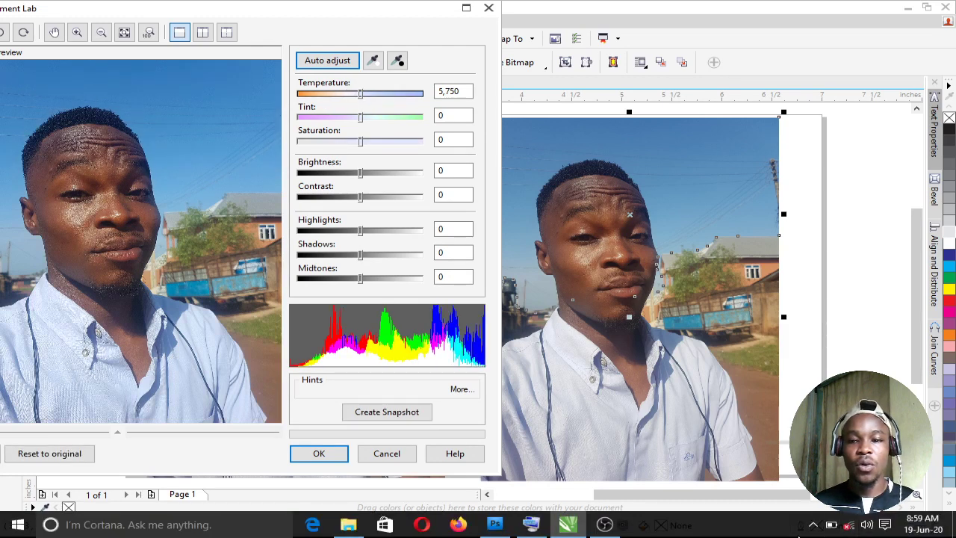
left_click(832, 525)
left_click(799, 500)
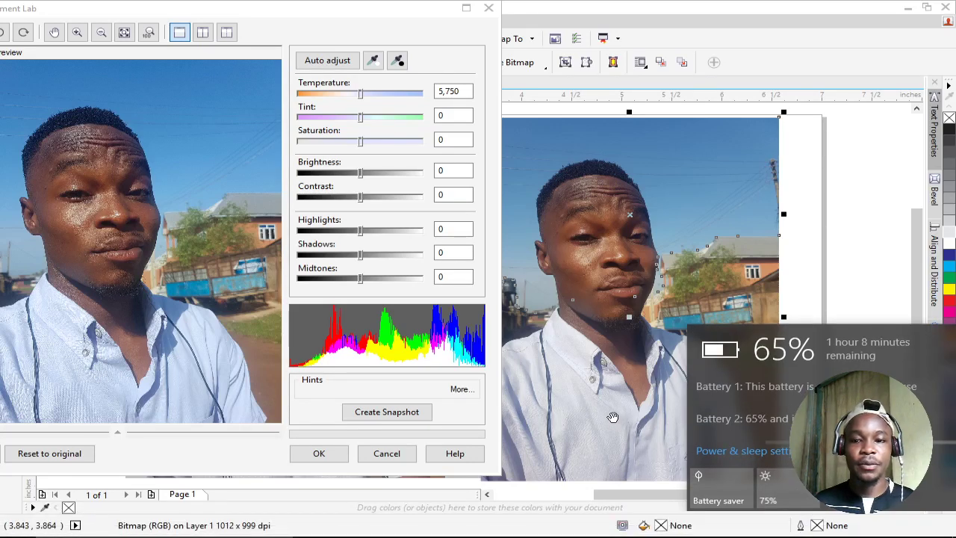
left_click(324, 117)
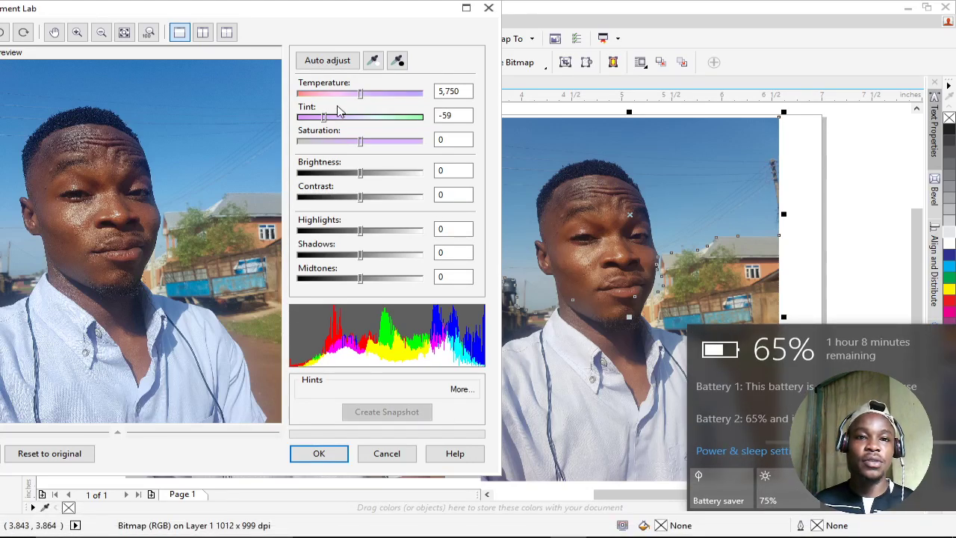
left_click(403, 116)
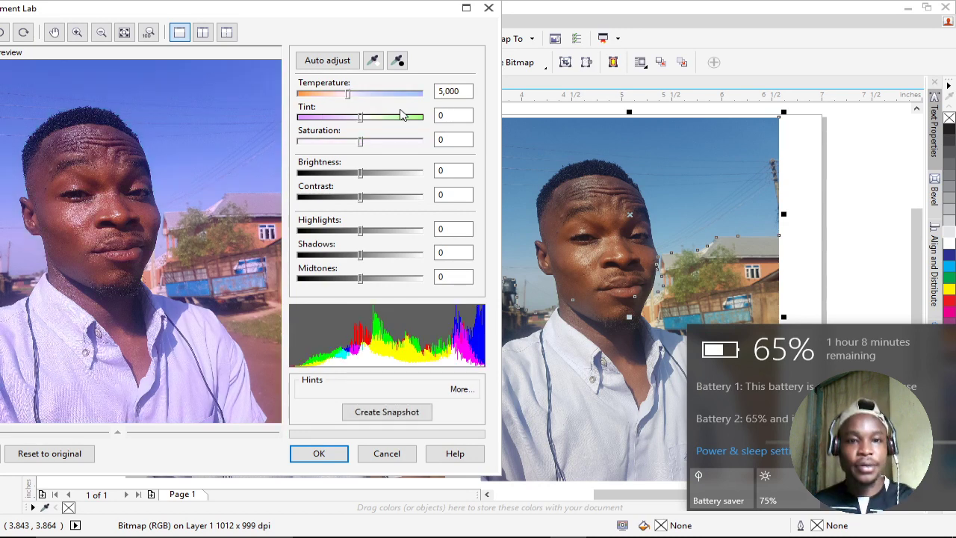
left_click(358, 96)
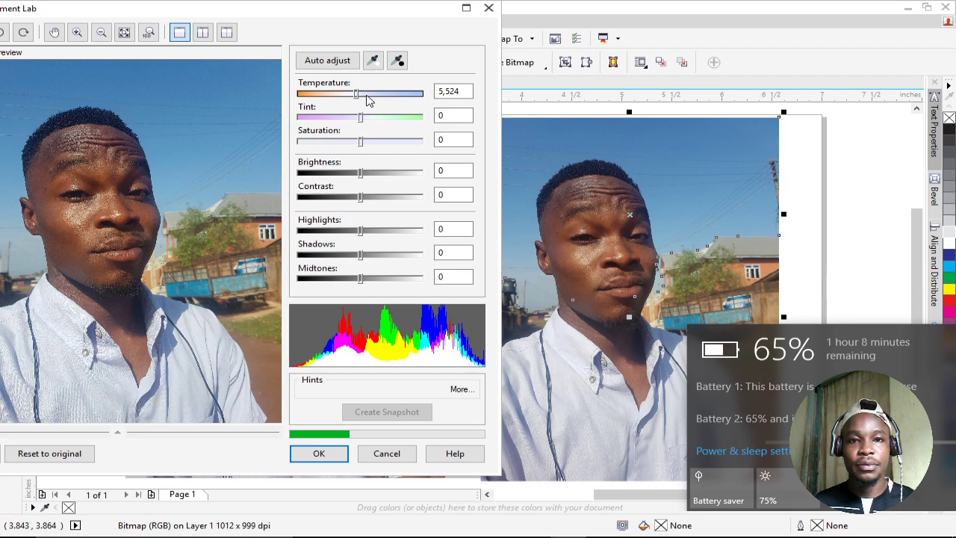
left_click(486, 7)
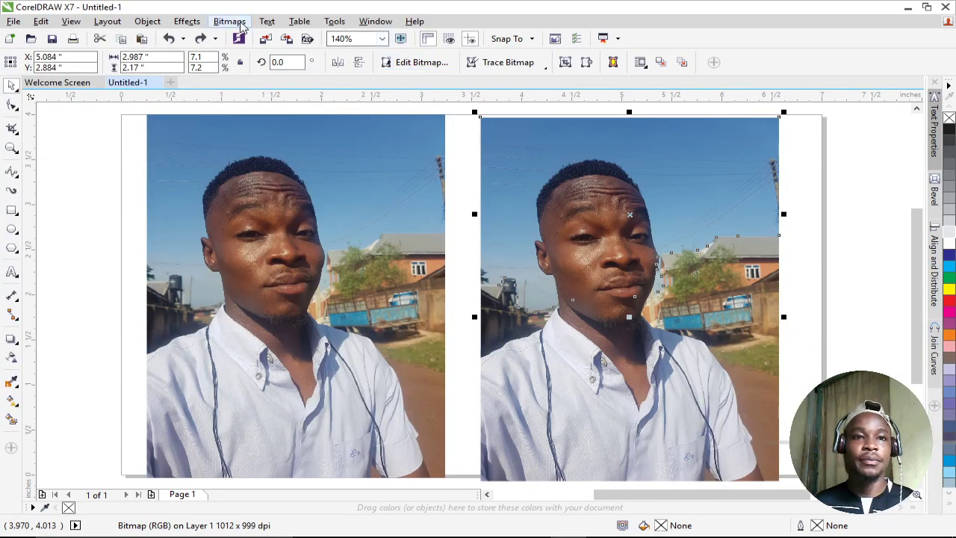
Open the Image Adjustment Lab for the sky piece, and set Temperature to 6,201 and Shadows to -26.
left_click(229, 21)
left_click(295, 68)
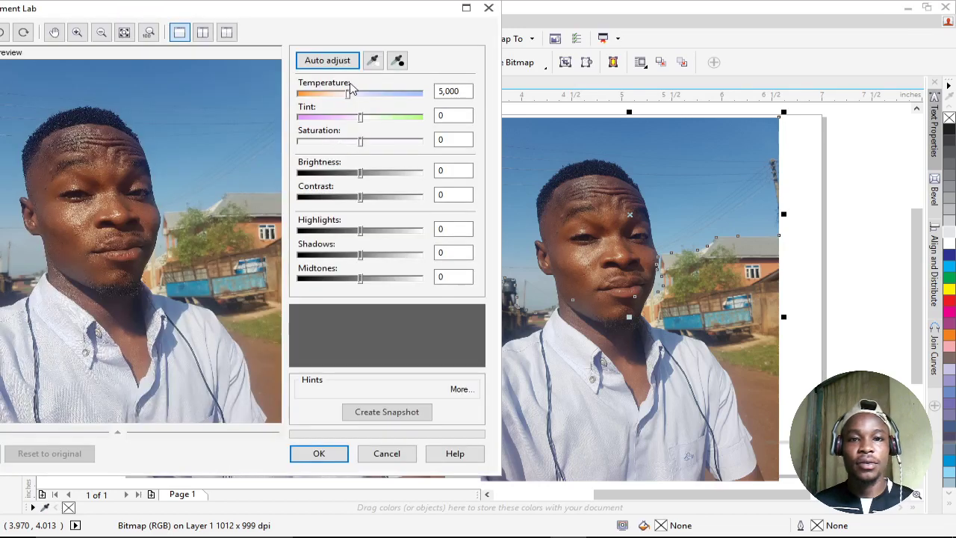
left_click_drag(367, 95, 368, 98)
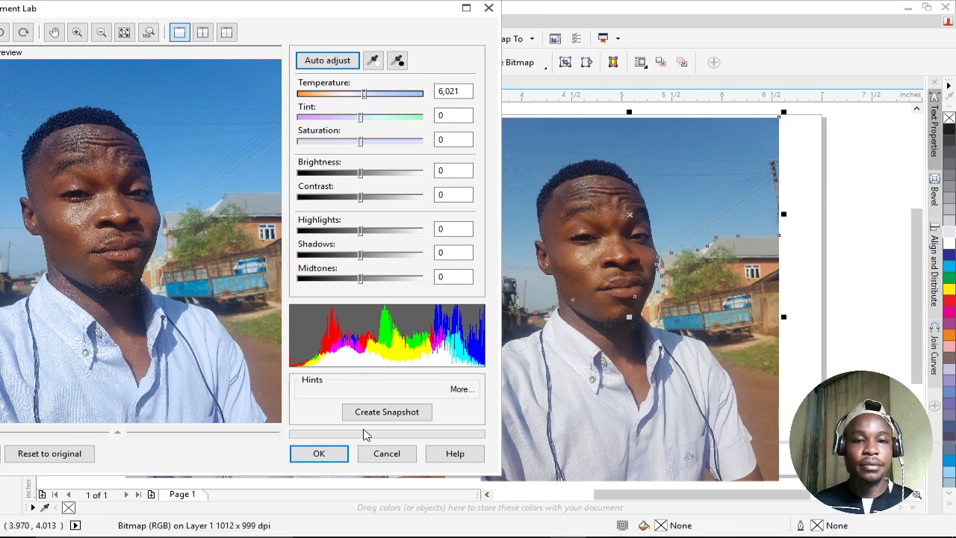
left_click(345, 255)
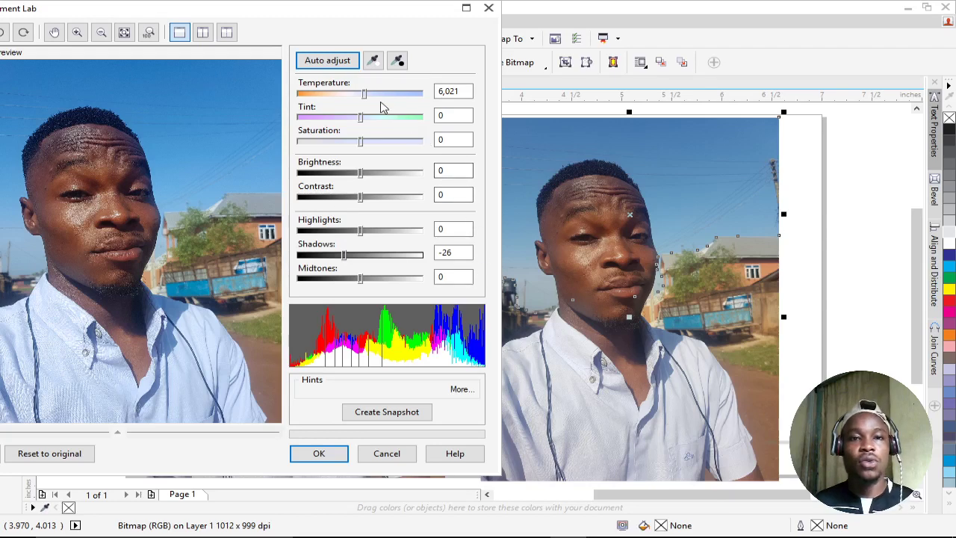
left_click_drag(365, 96, 368, 97)
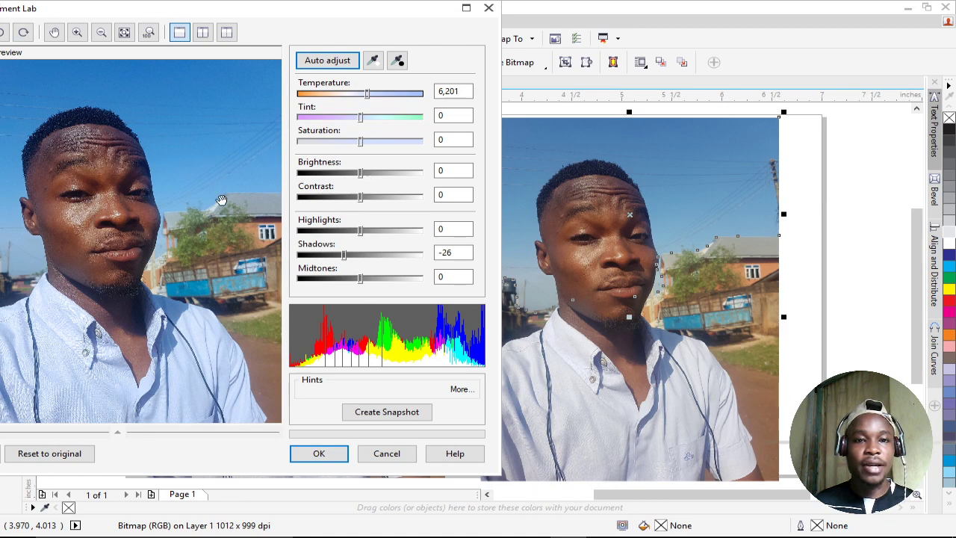
Set the sky piece's Brightness to 10, Midtones to 16 and Highlights to 8.
left_click_drag(361, 174, 366, 174)
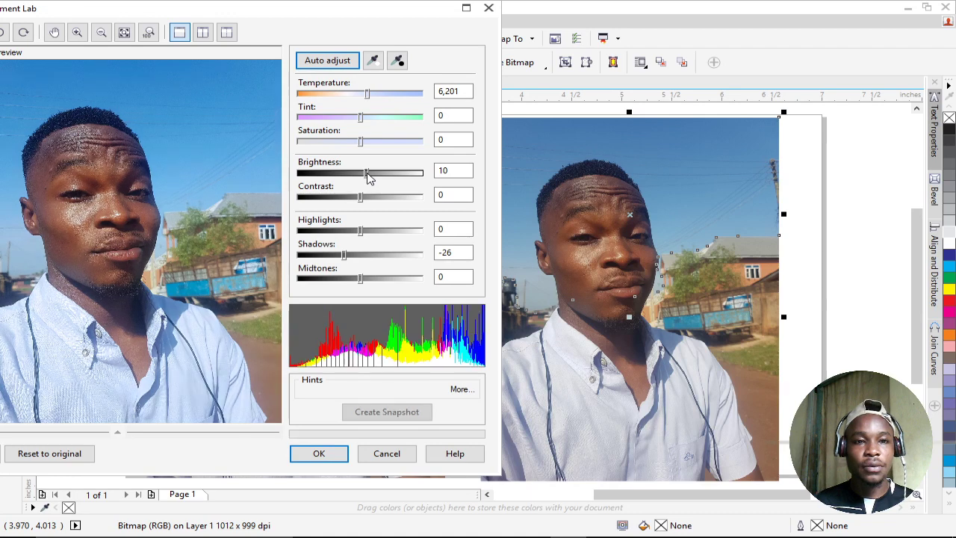
left_click(371, 279)
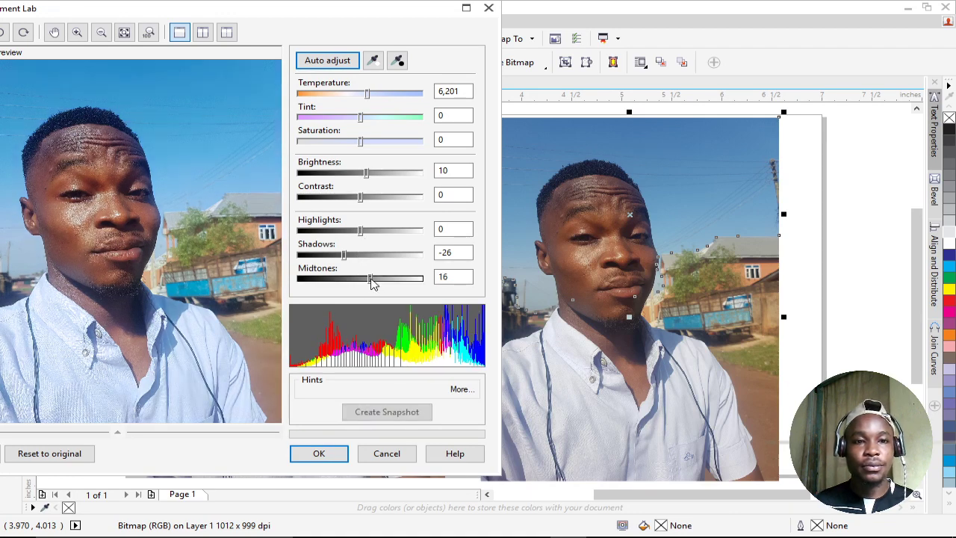
left_click(366, 233)
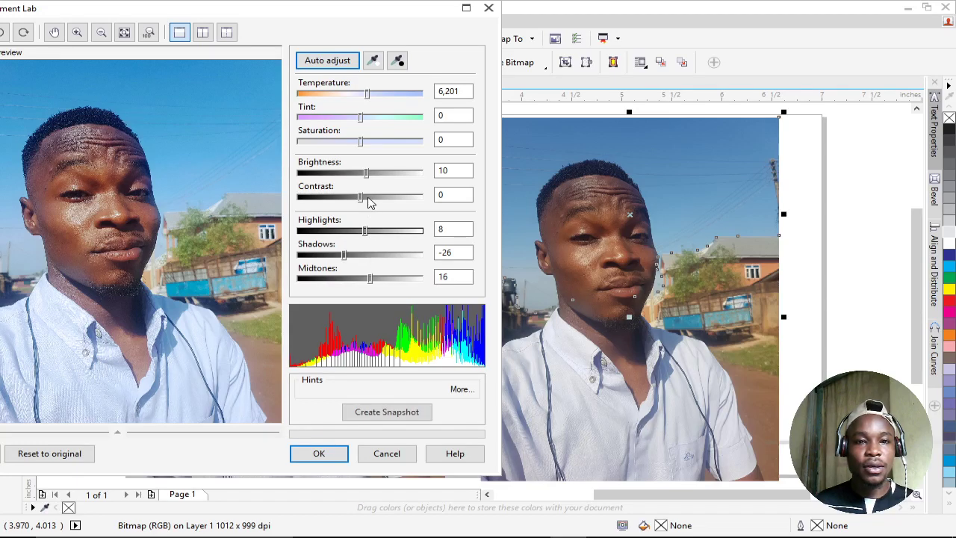
Set Contrast to 20 and Shadows to -36, apply the adjustments to the sky piece, and deselect it.
left_click(369, 198)
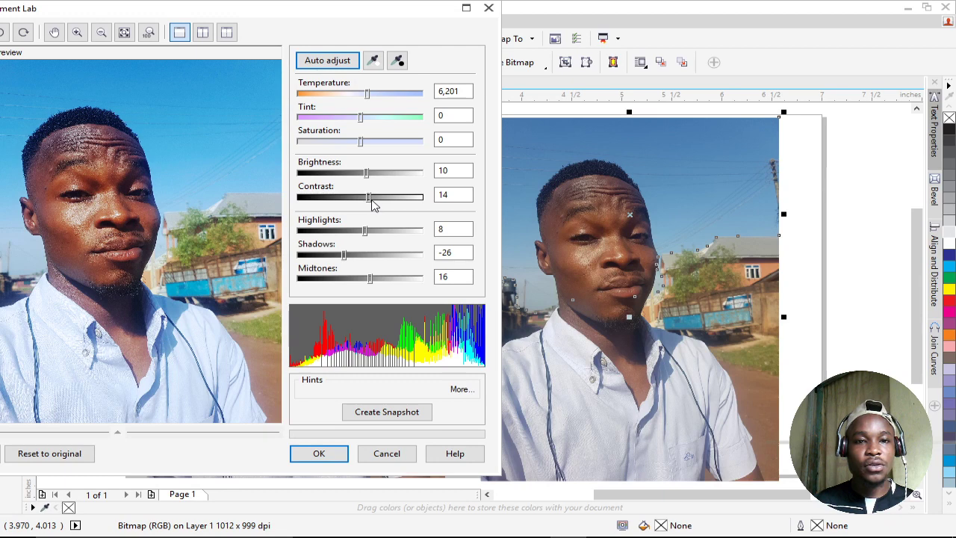
left_click(373, 198)
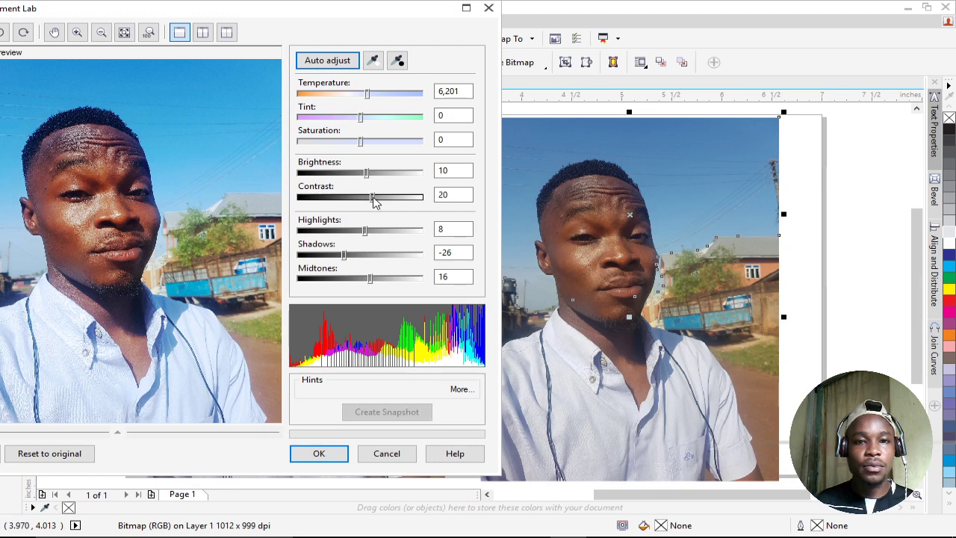
left_click(335, 256)
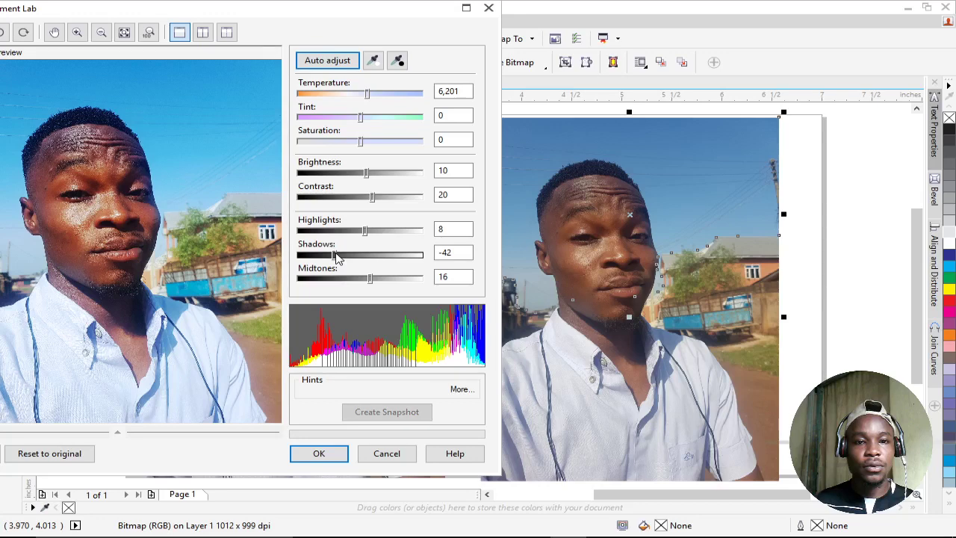
left_click_drag(336, 257, 340, 256)
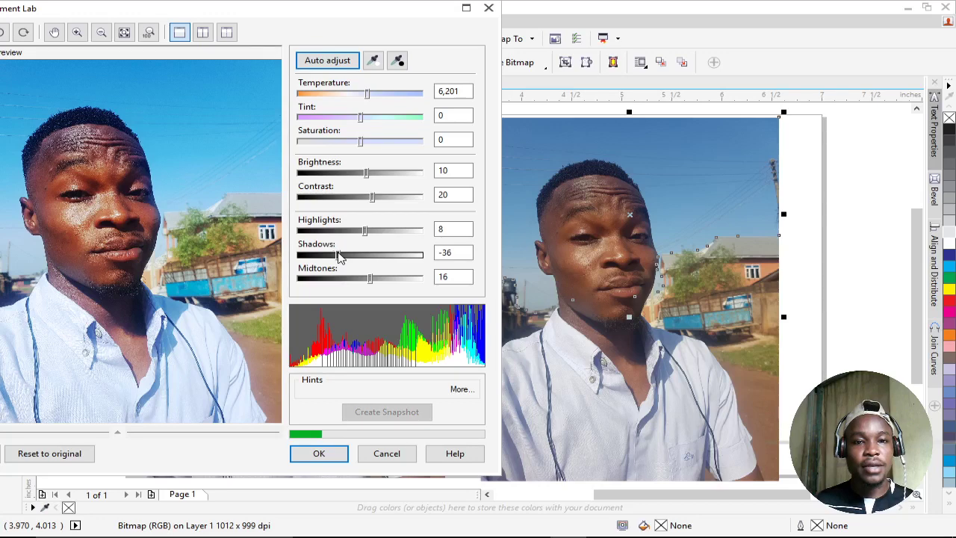
left_click(321, 452)
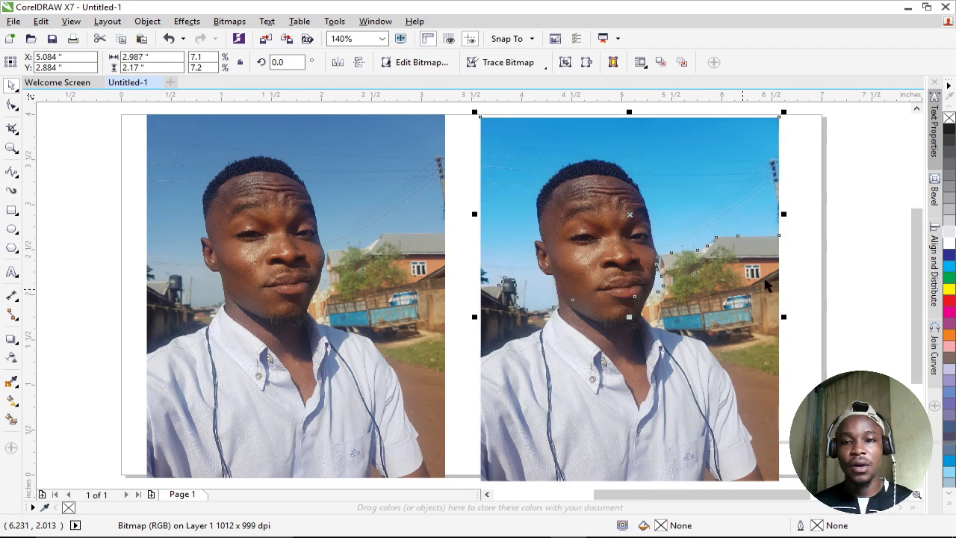
left_click(837, 263)
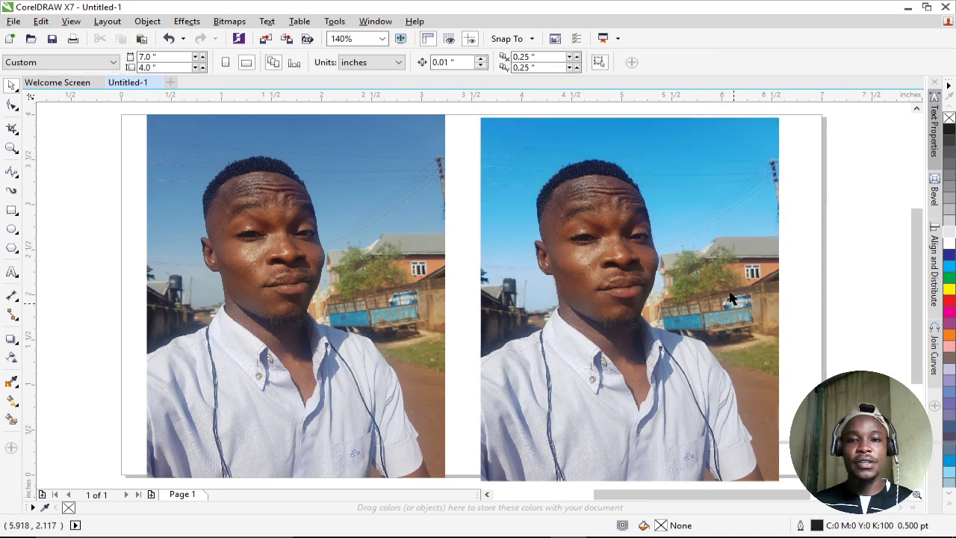
Apply the Time Machine Cross Process effect at intensity 80 to the sky piece, undoing and redoing it for comparison.
left_click(759, 144)
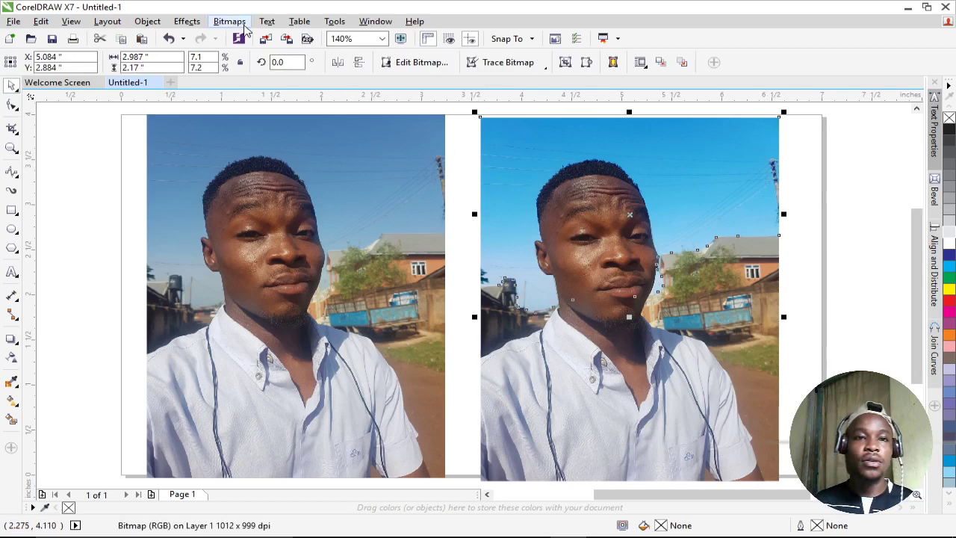
left_click(230, 21)
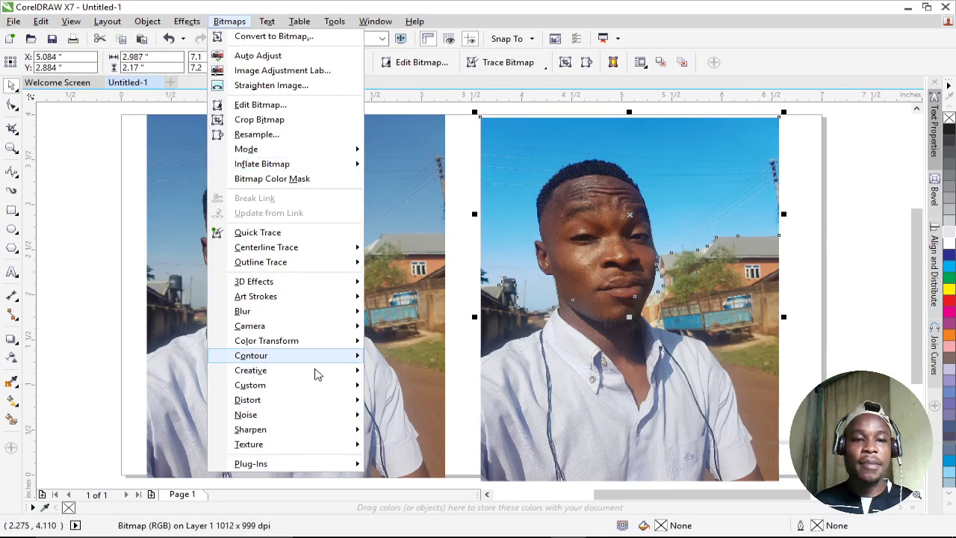
mouse_move(359, 326)
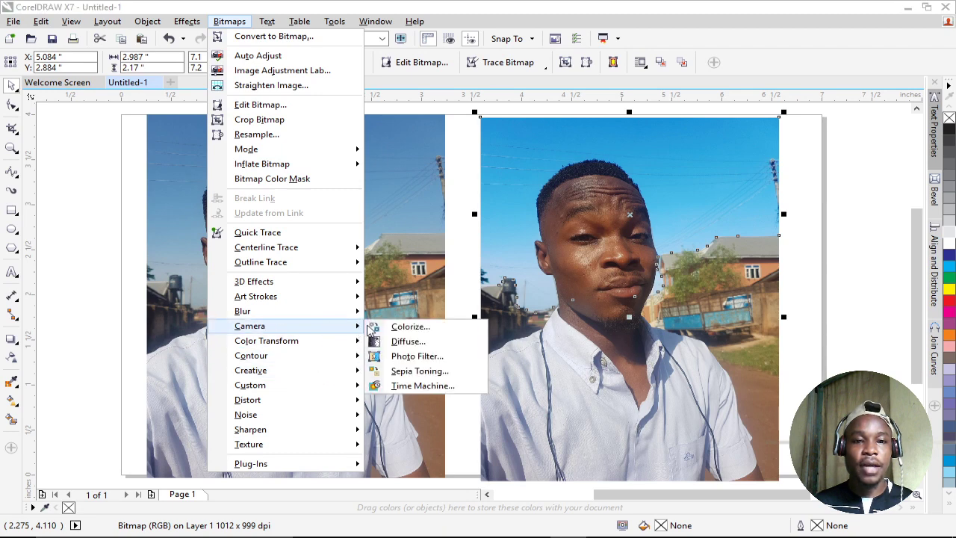
left_click(437, 386)
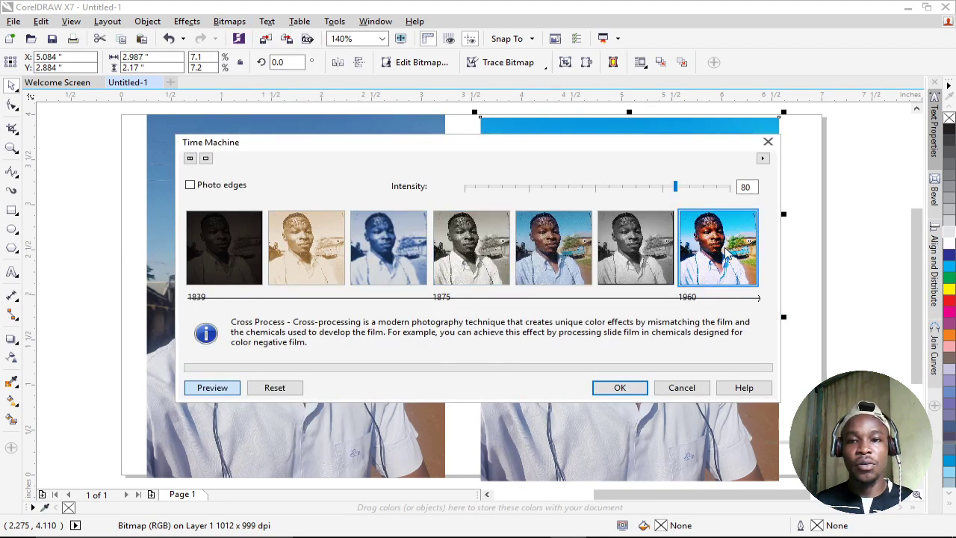
left_click_drag(638, 150, 409, 126)
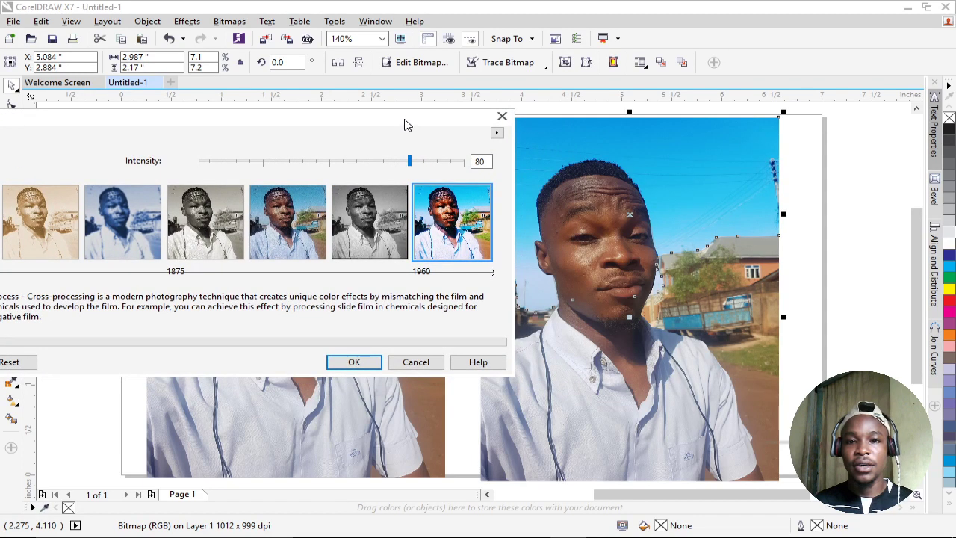
left_click(354, 362)
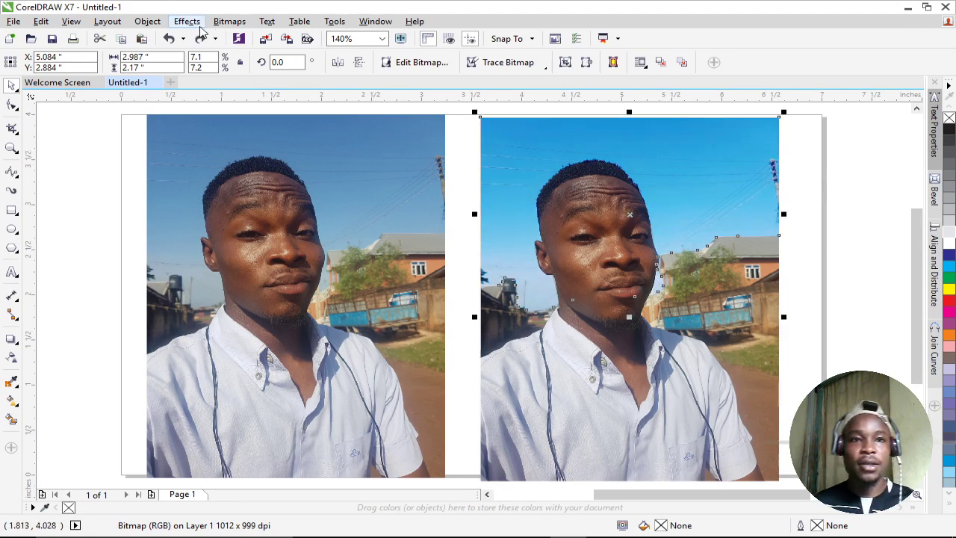
left_click(201, 42)
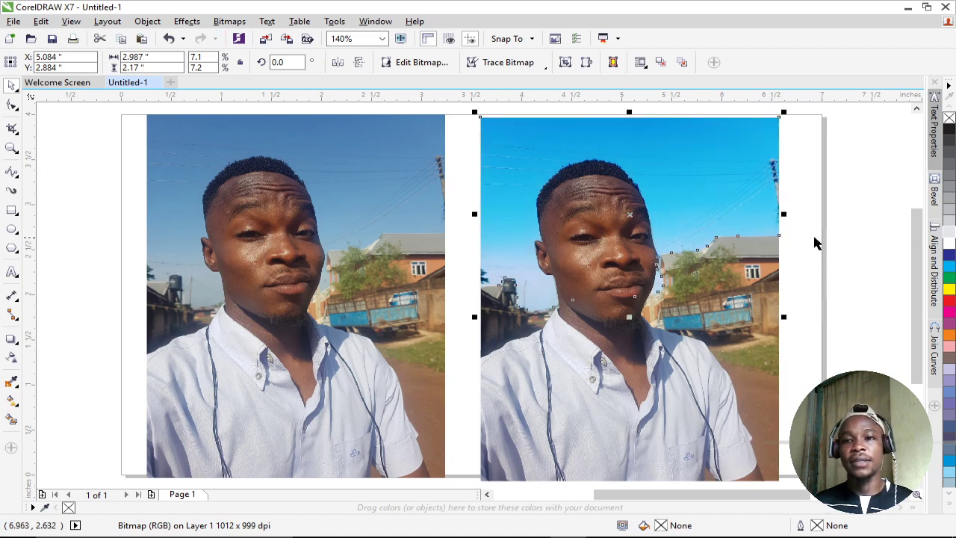
left_click(805, 291)
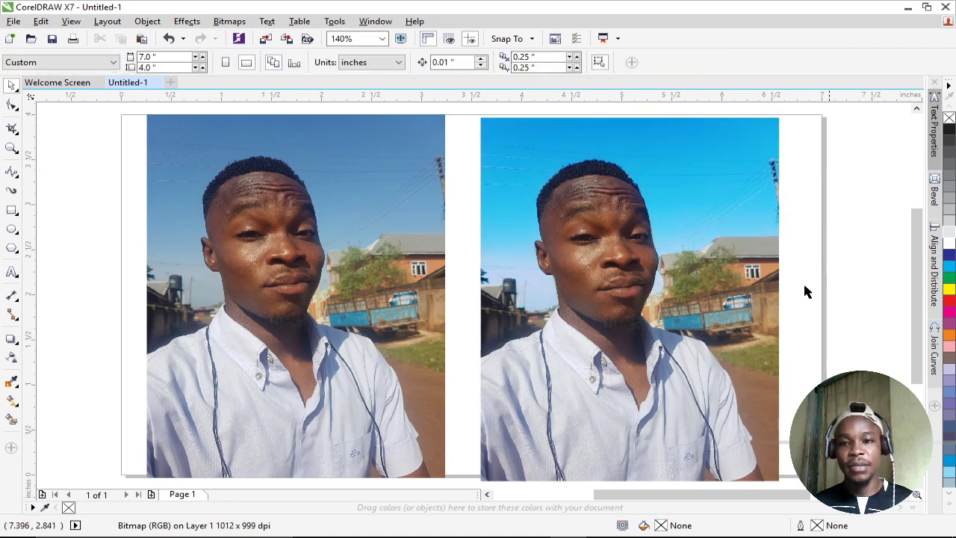
Move the sky piece and the full right photo aside in turn to check the layers, undoing each move.
left_click(750, 282)
left_click_drag(857, 148, 864, 156)
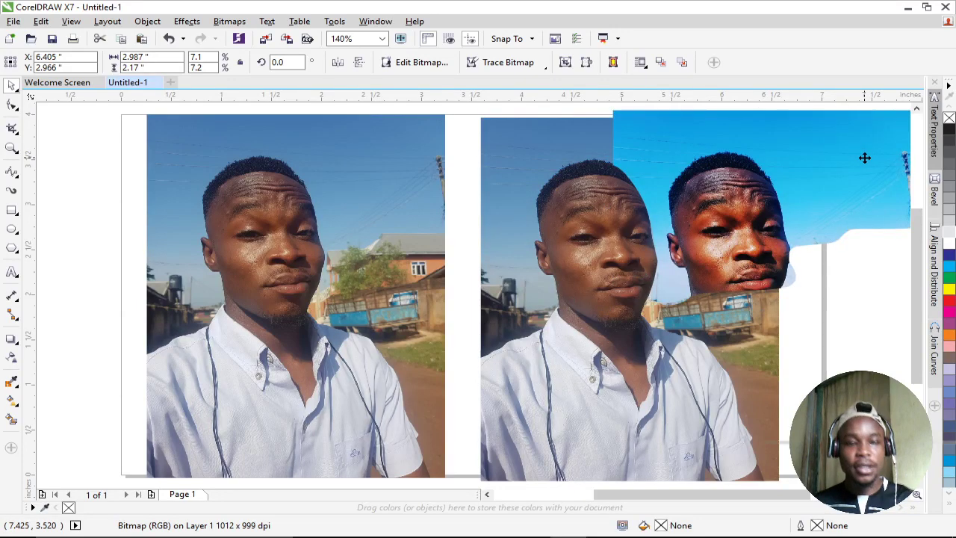
key("Escape")
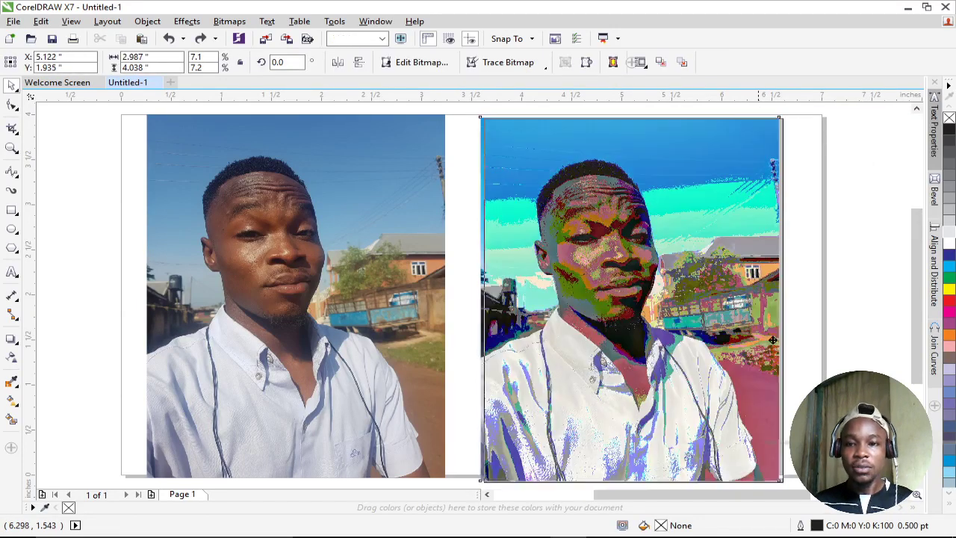
left_click_drag(777, 334, 849, 333)
key("ctrl+z")
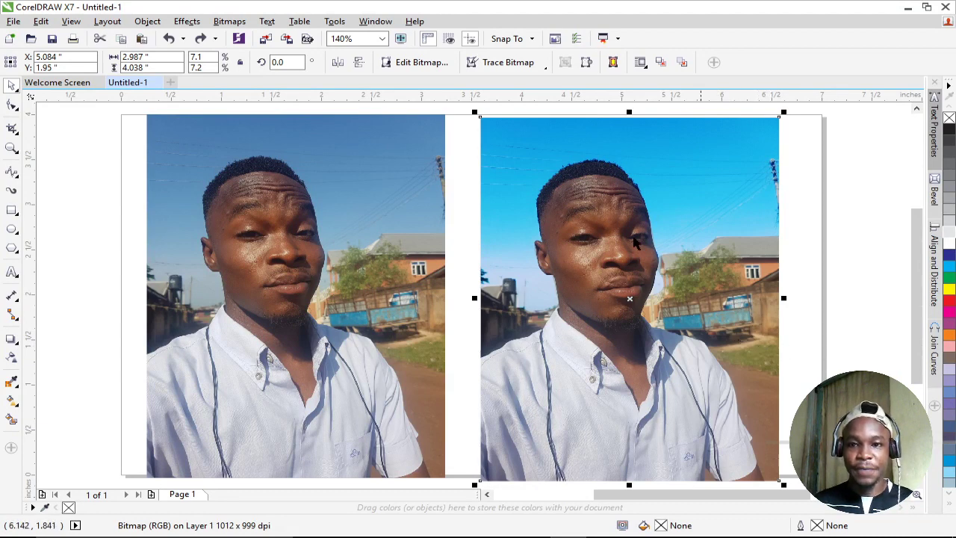
In the Image Adjustment Lab, set the full right photo's Temperature to 6,201, Shadows to -38 and Midtones to 19.
left_click(229, 21)
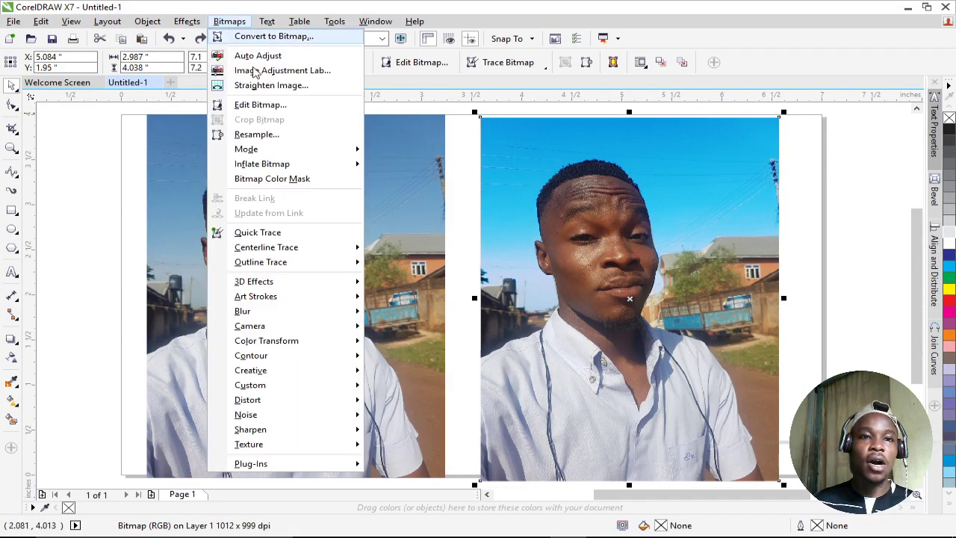
left_click(294, 69)
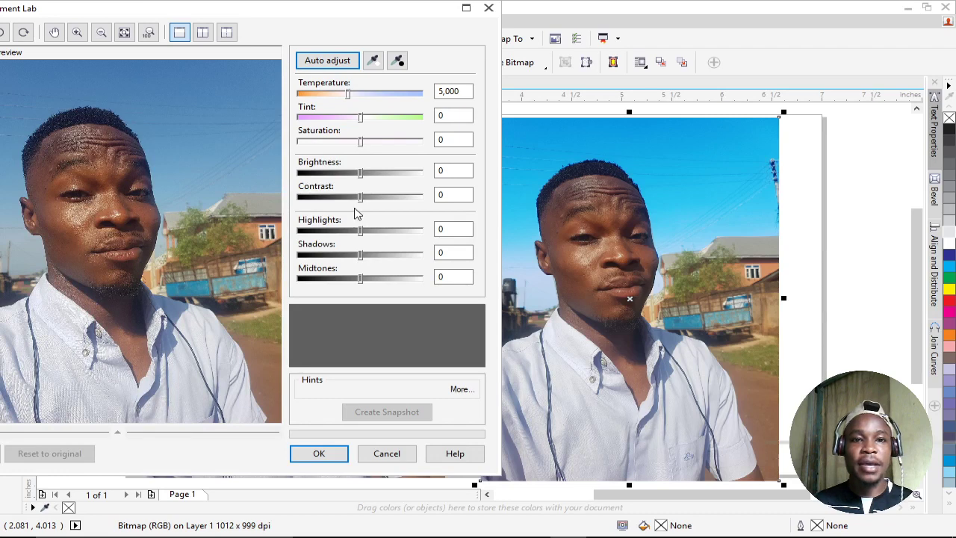
left_click(360, 96)
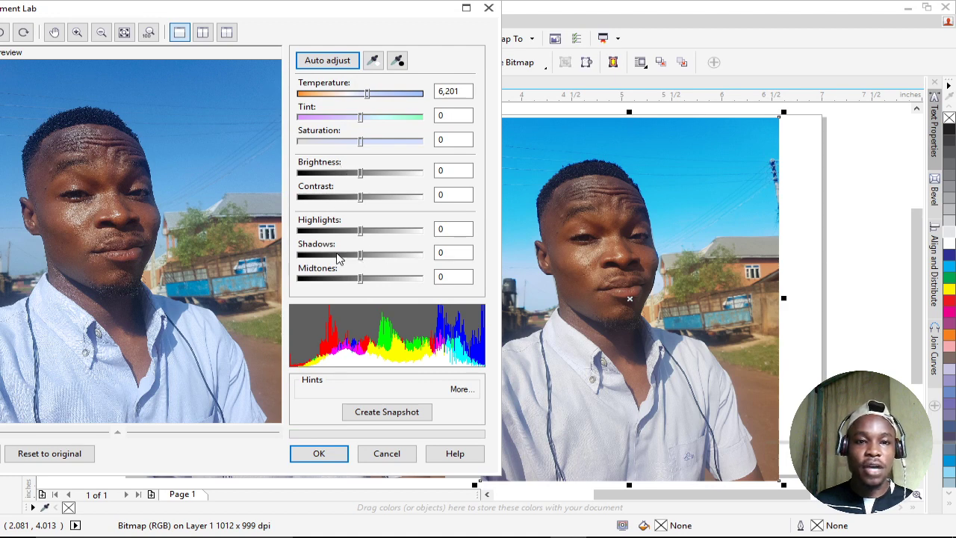
left_click(337, 256)
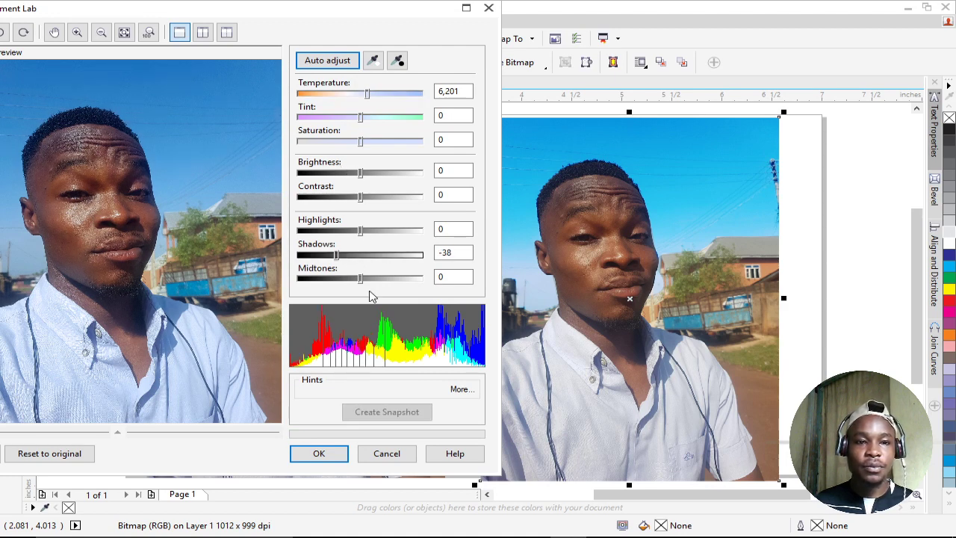
left_click(372, 279)
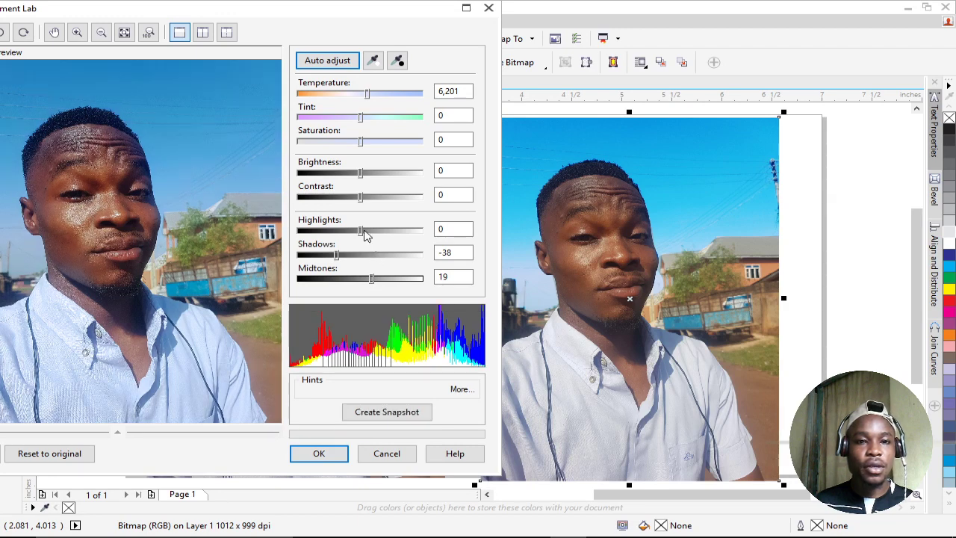
Set Highlights to 6, Contrast to 25 and Shadows to -46, and apply the adjustments to the full right photo.
left_click(364, 231)
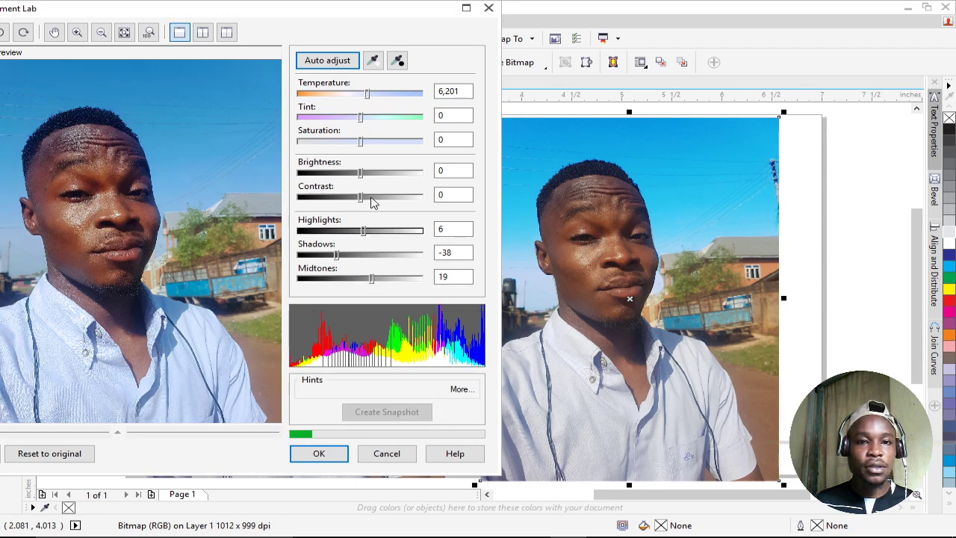
left_click(372, 199)
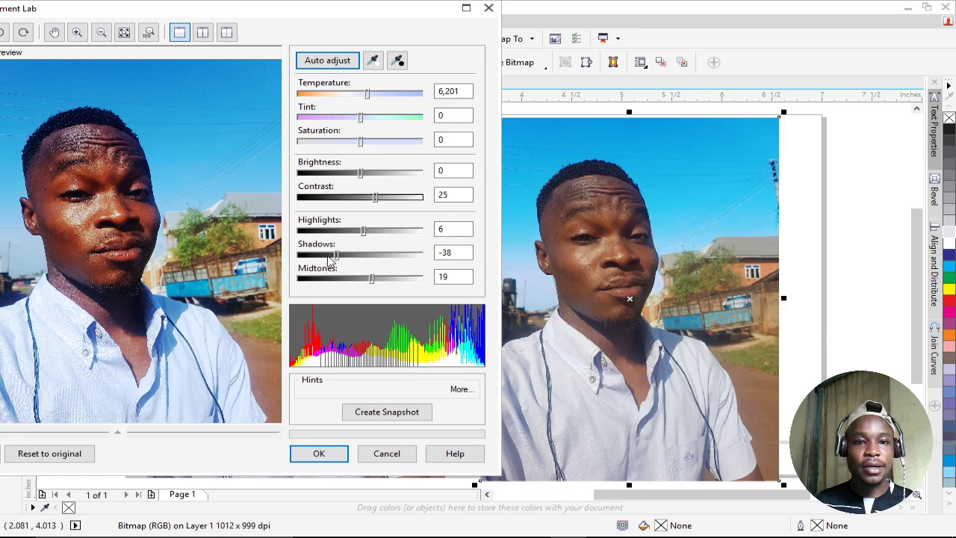
left_click_drag(335, 255, 331, 256)
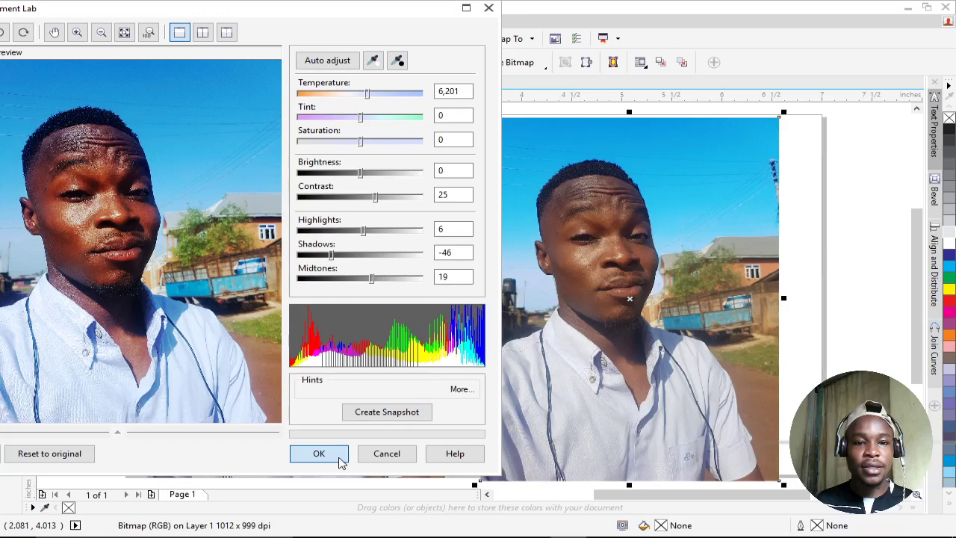
left_click(318, 453)
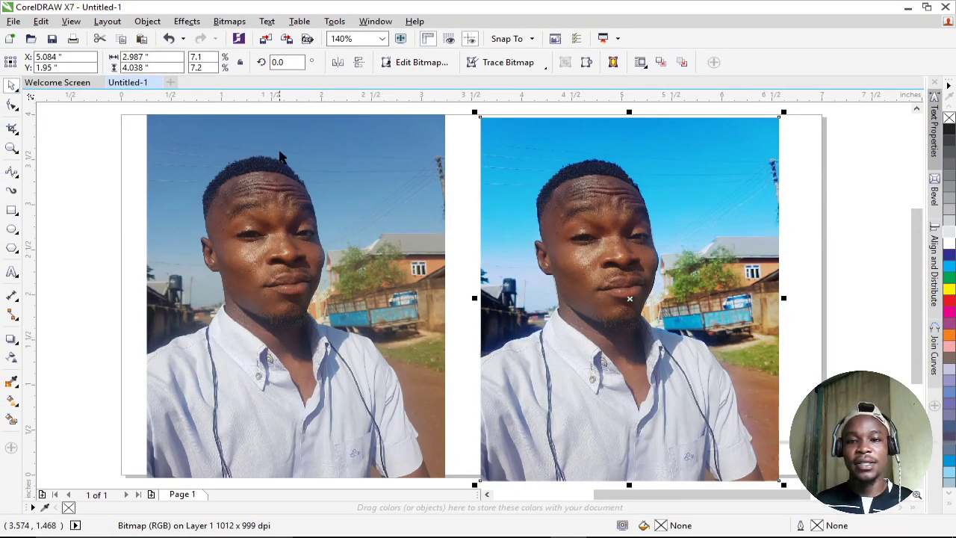
Apply the Time Machine Cross Process effect at intensity 80 to the full right photo, undo and redo it for comparison, and deselect.
left_click(232, 22)
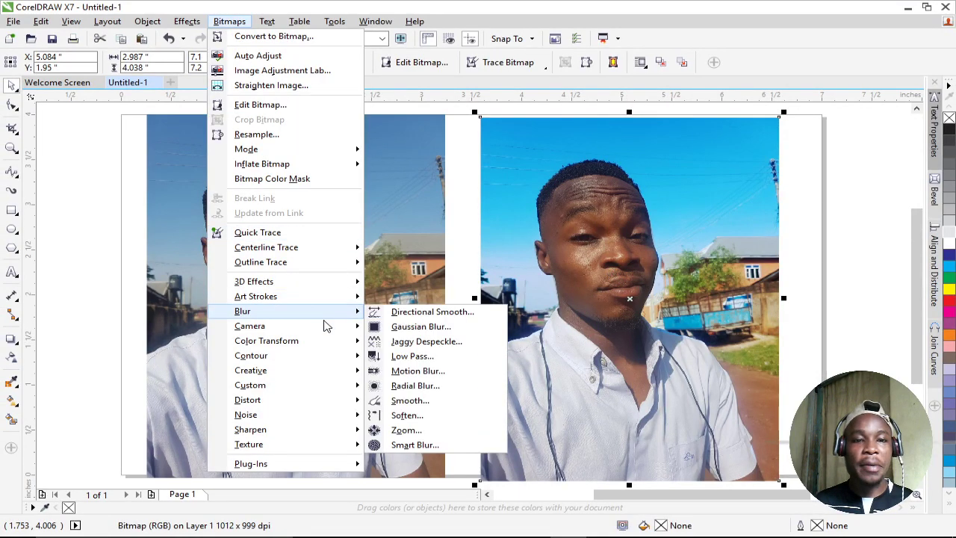
mouse_move(313, 326)
left_click(425, 392)
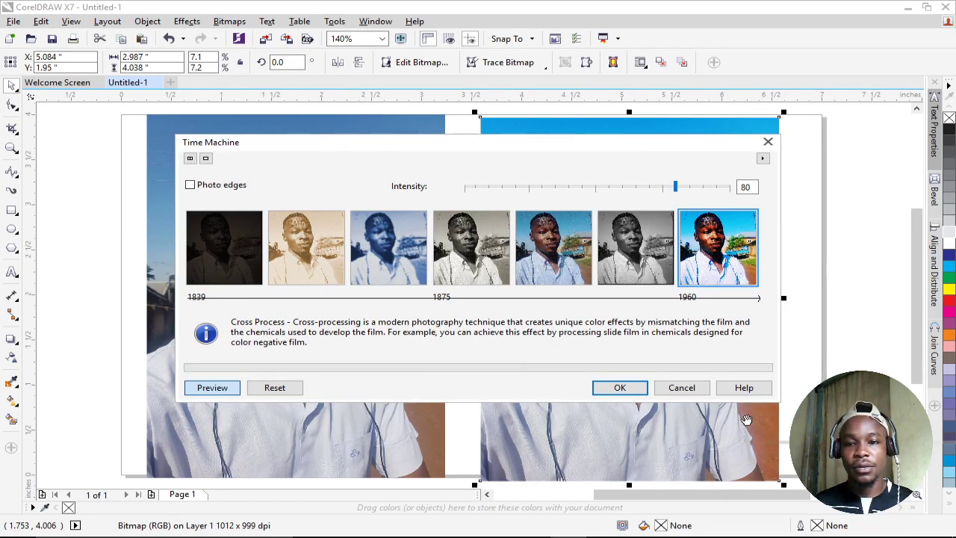
left_click(632, 389)
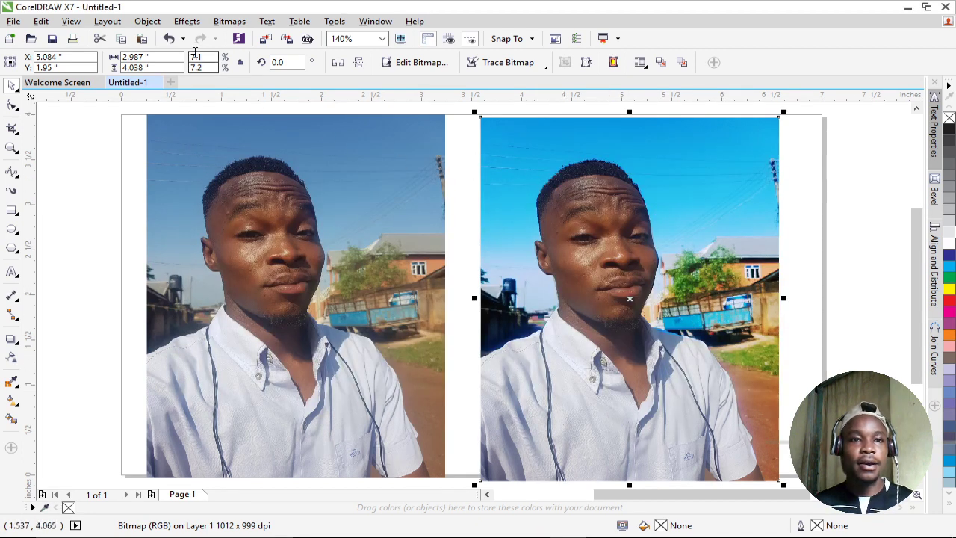
left_click(169, 38)
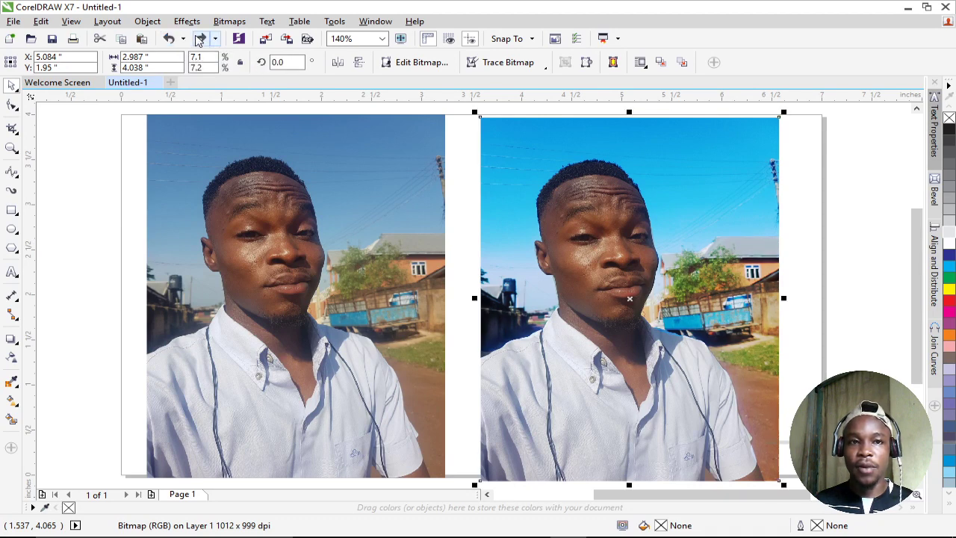
left_click(199, 39)
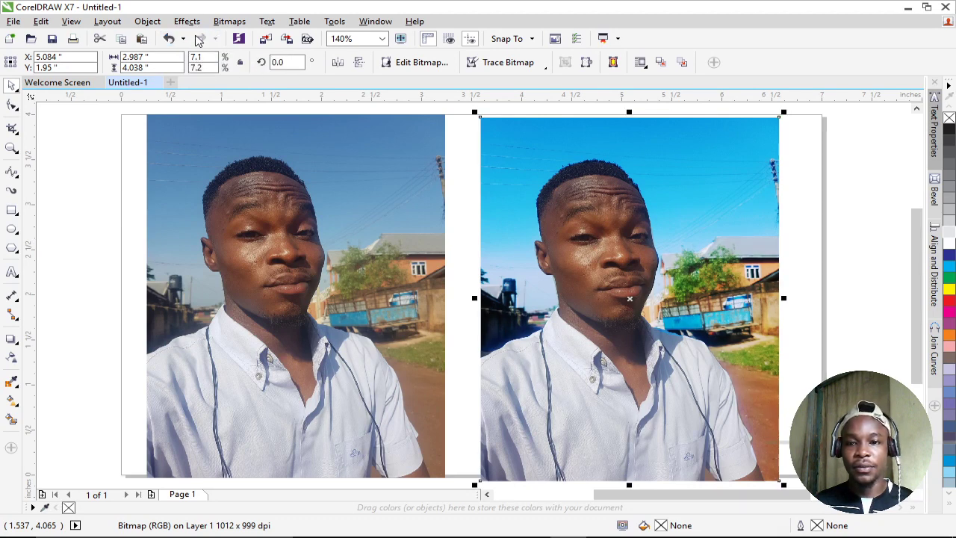
left_click(861, 296)
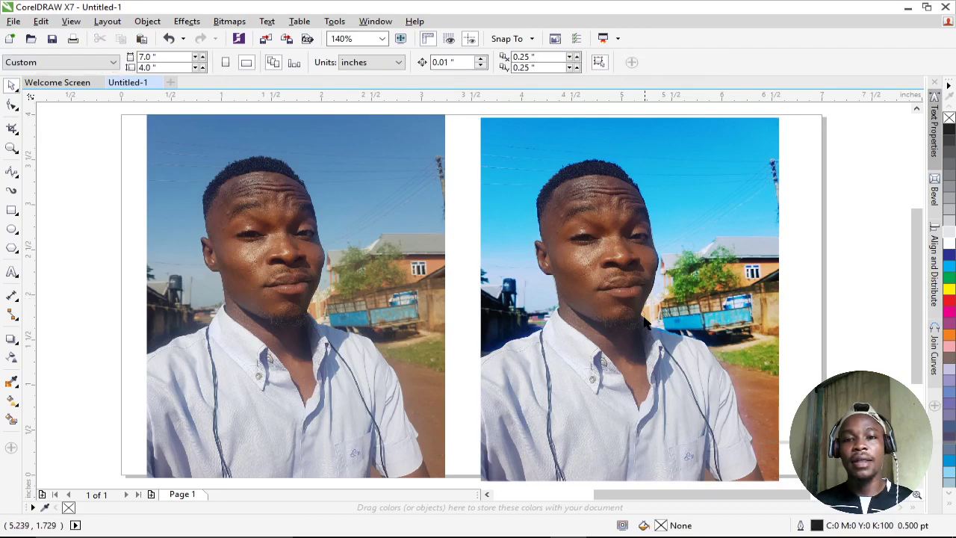
scroll(648, 328, "down", 2)
scroll(649, 329, "up", 2)
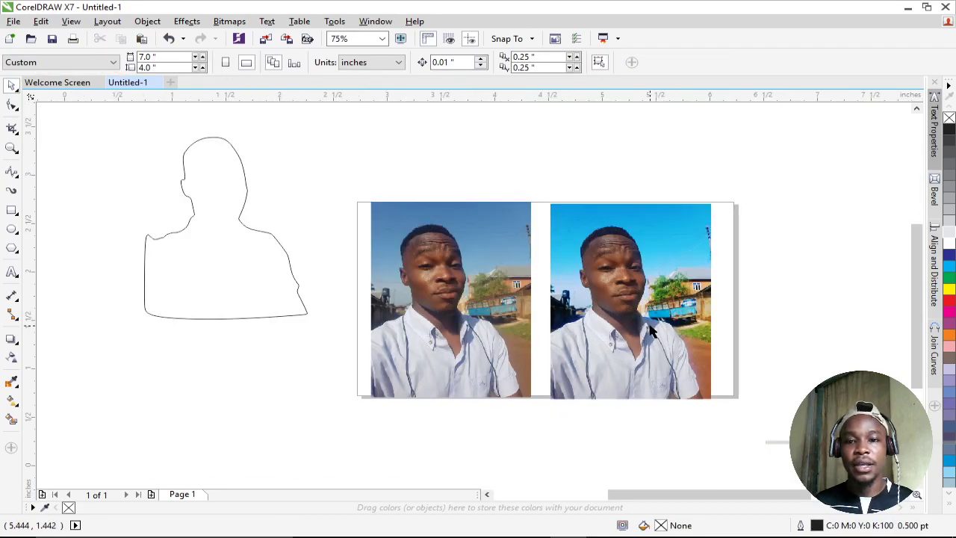
scroll(650, 331, "down", 2)
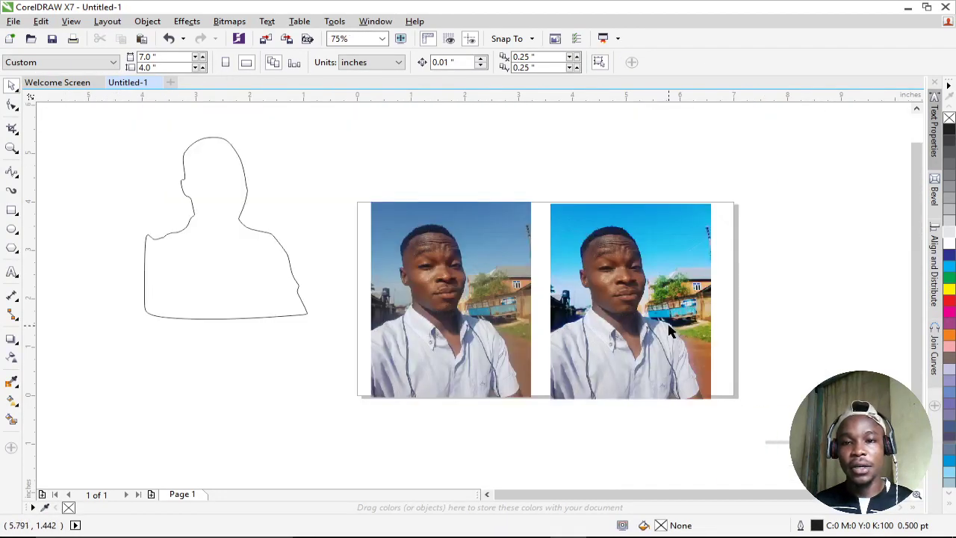
scroll(667, 326, "up", 2)
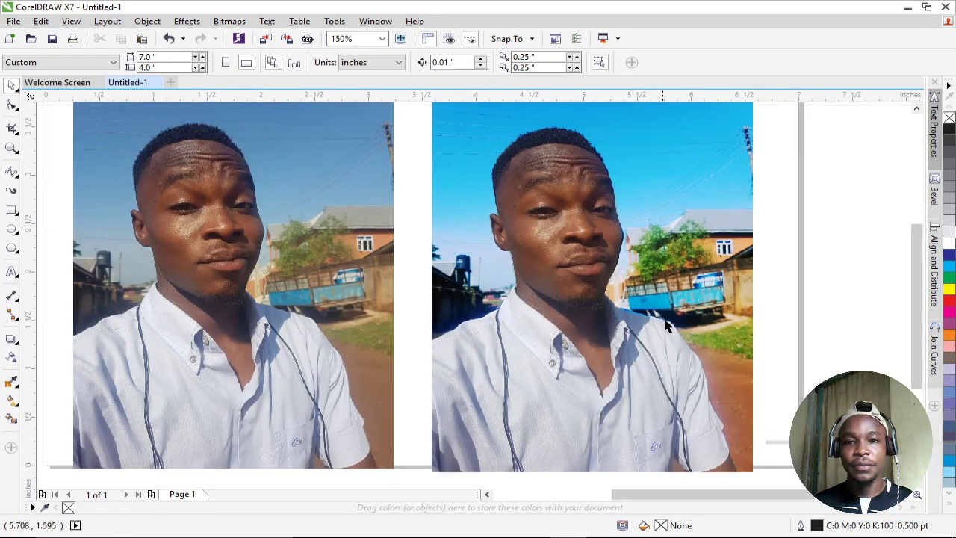
scroll(667, 326, "down", 2)
scroll(662, 321, "up", 2)
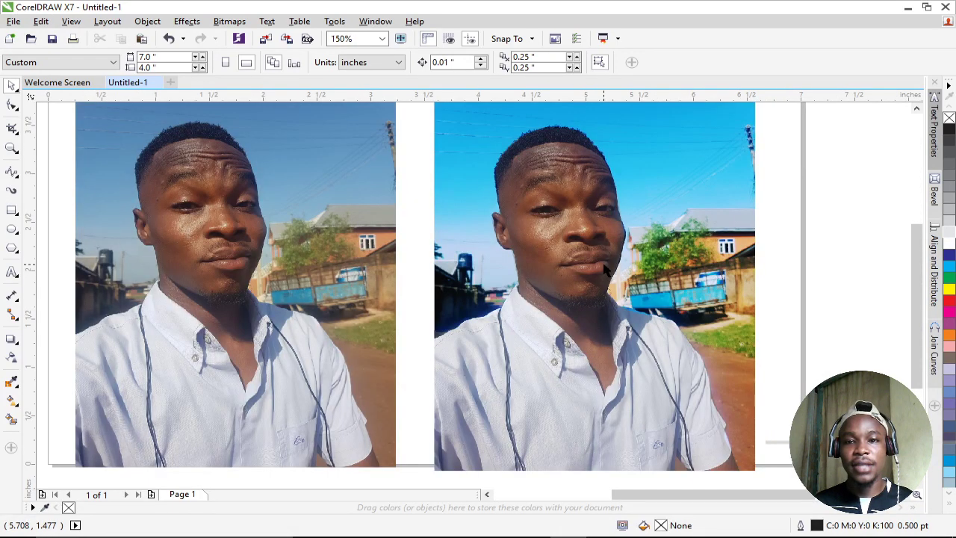
Move the subject piece aside twice to compare it with the adjusted photo beneath, undoing each move.
left_click_drag(605, 270, 672, 324)
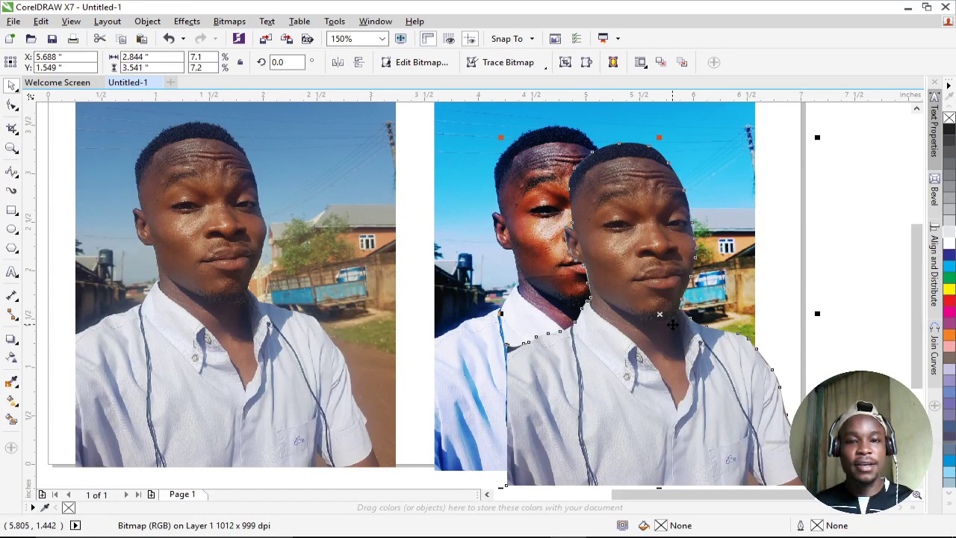
key("ctrl+z")
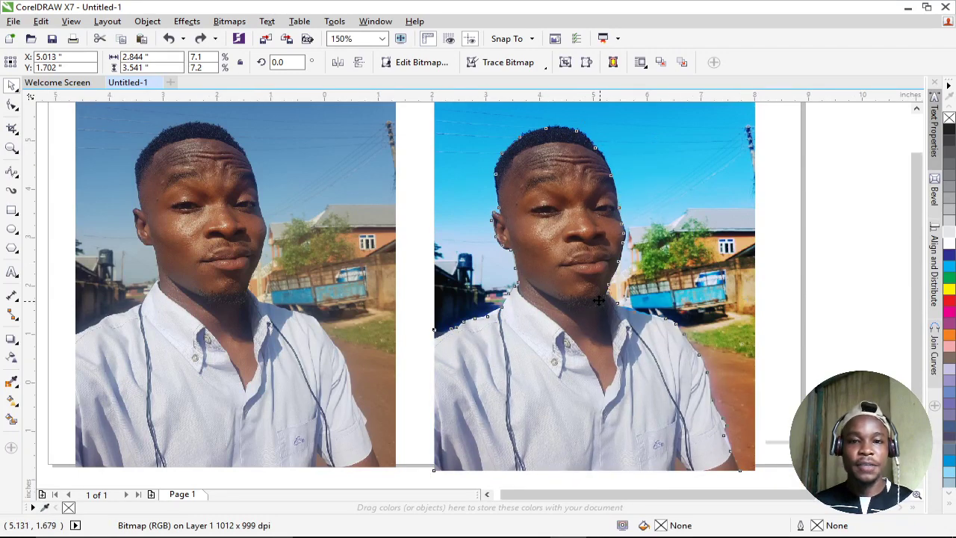
scroll(599, 300, "down", 2)
scroll(585, 289, "up", 2)
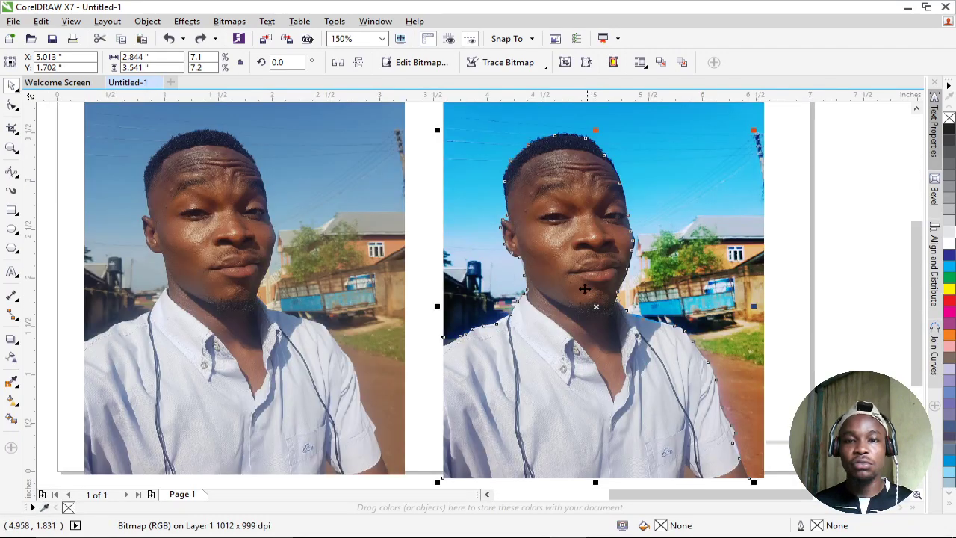
left_click_drag(585, 289, 707, 304)
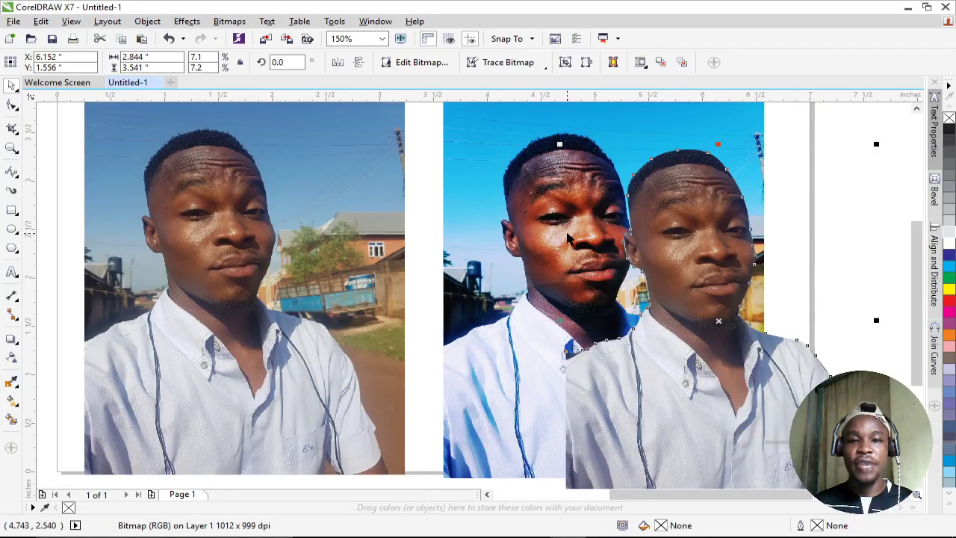
key("Escape")
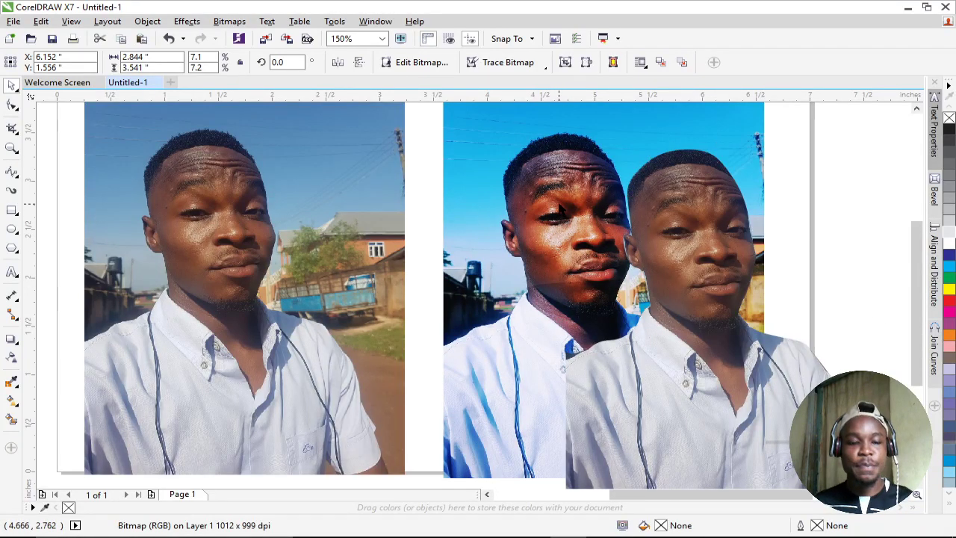
key("ctrl+z")
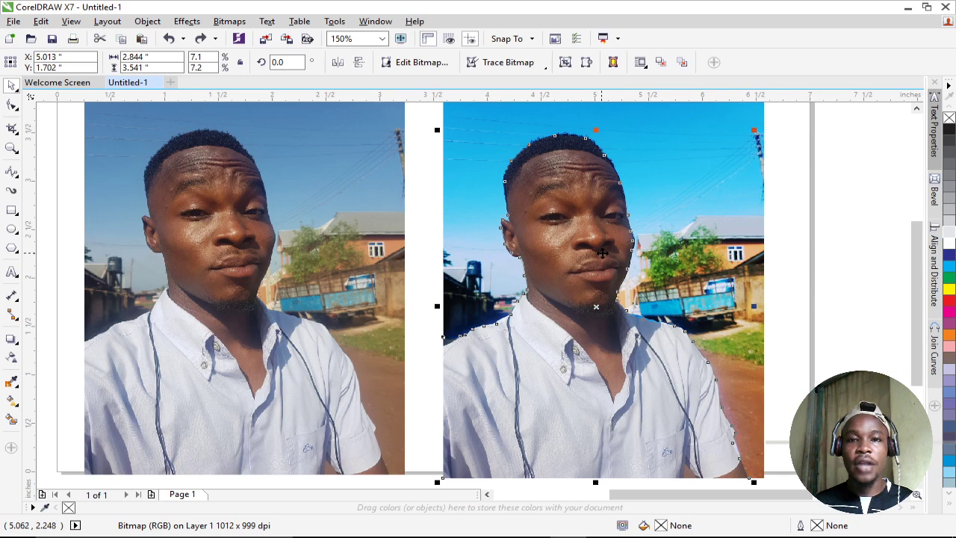
Reset the Brightness/Contrast/Intensity values and apply Brightness -11, Contrast 19 and Intensity 10 to the subject piece.
left_click(188, 21)
mouse_move(212, 41)
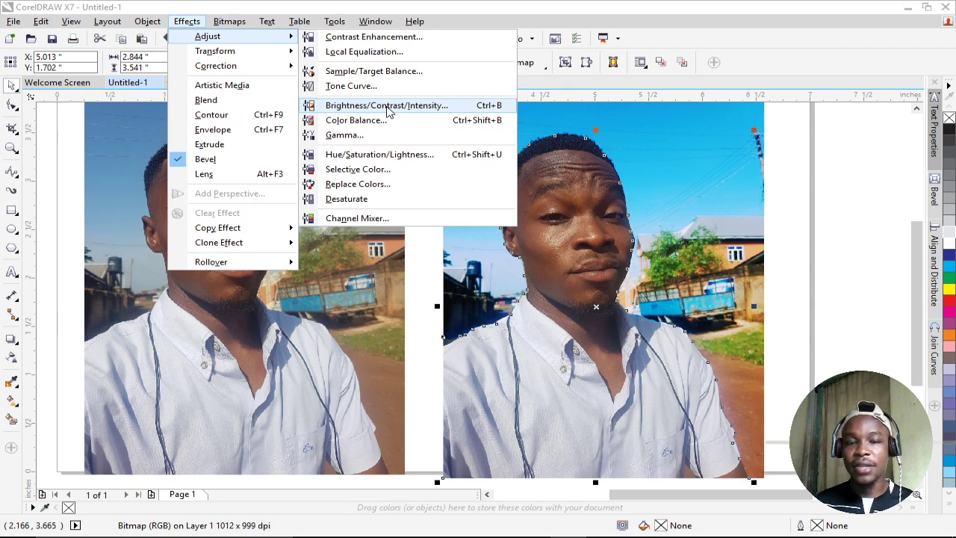
left_click(387, 110)
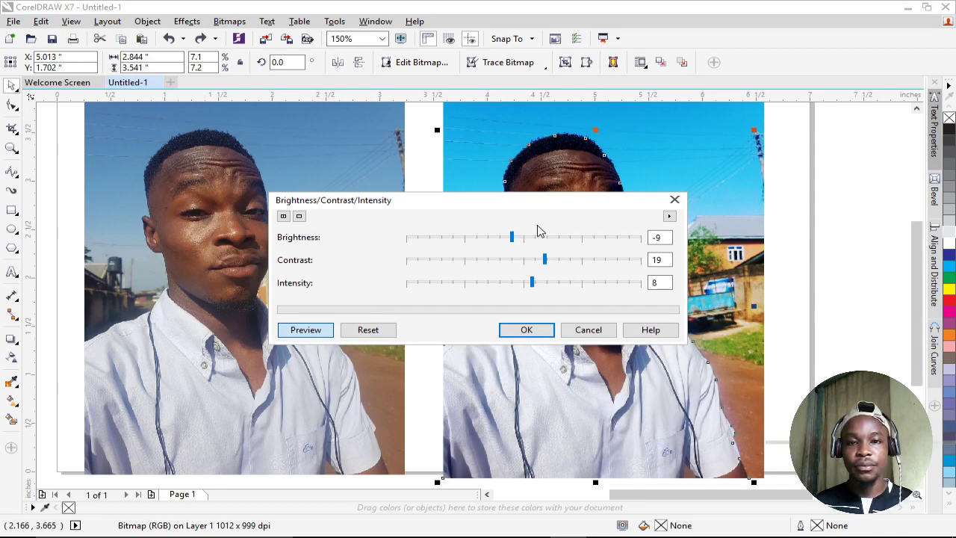
left_click(374, 335)
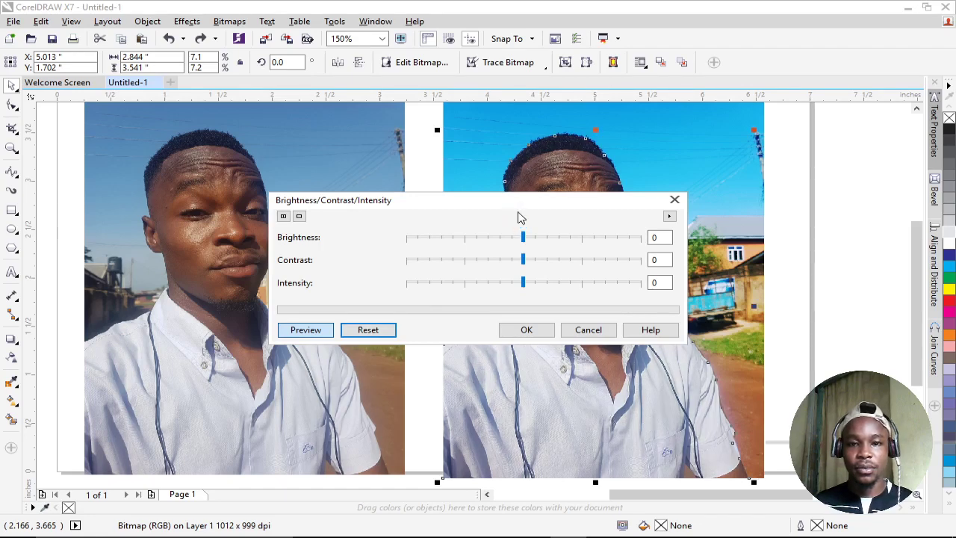
left_click_drag(516, 202, 289, 123)
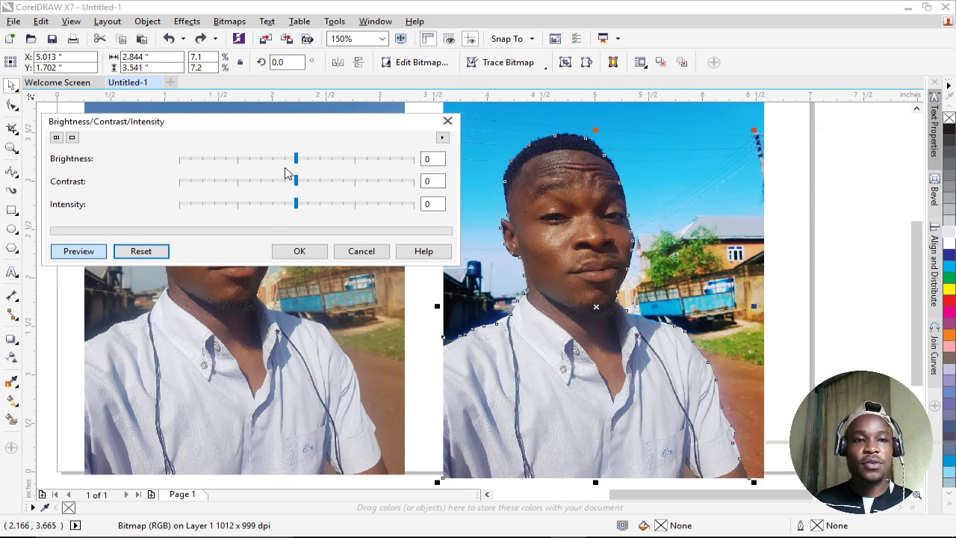
left_click(284, 159)
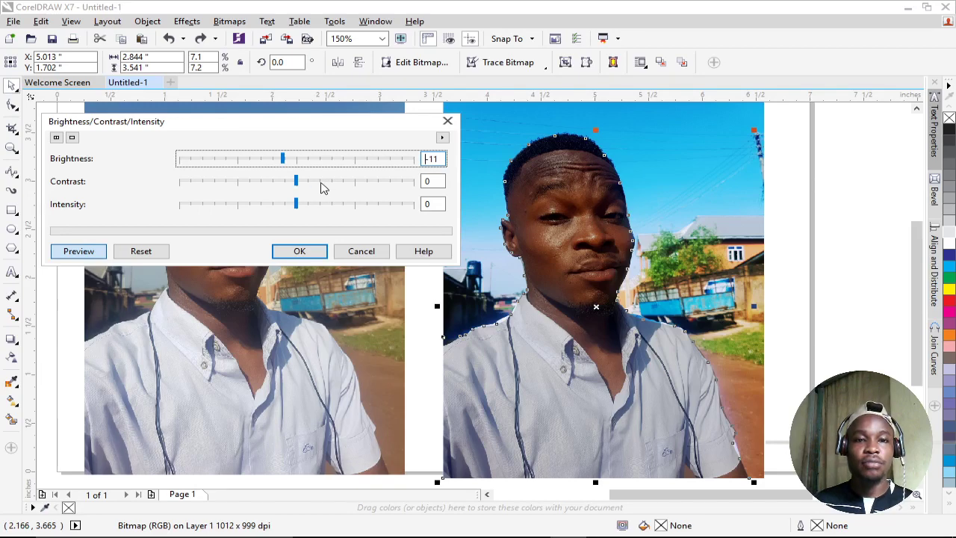
left_click(309, 182)
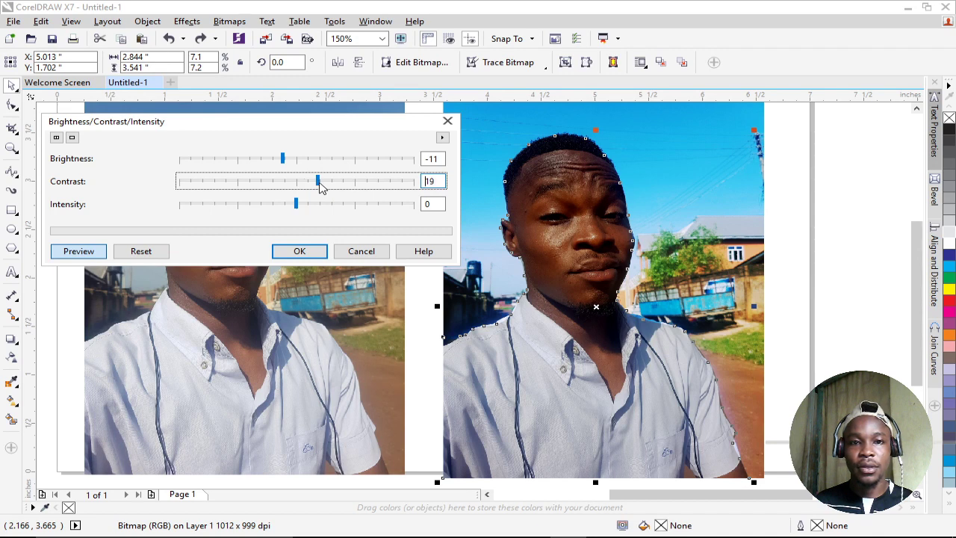
left_click(319, 181)
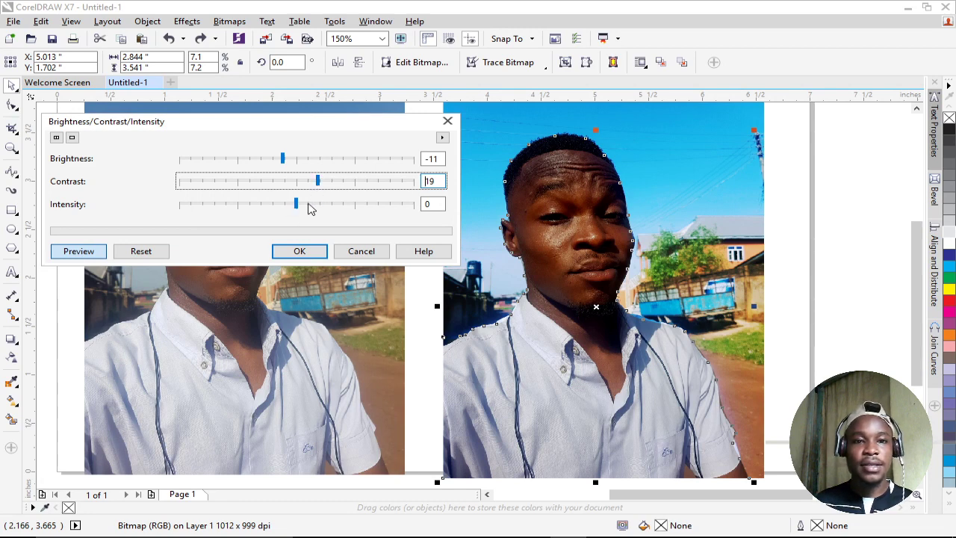
left_click(311, 209)
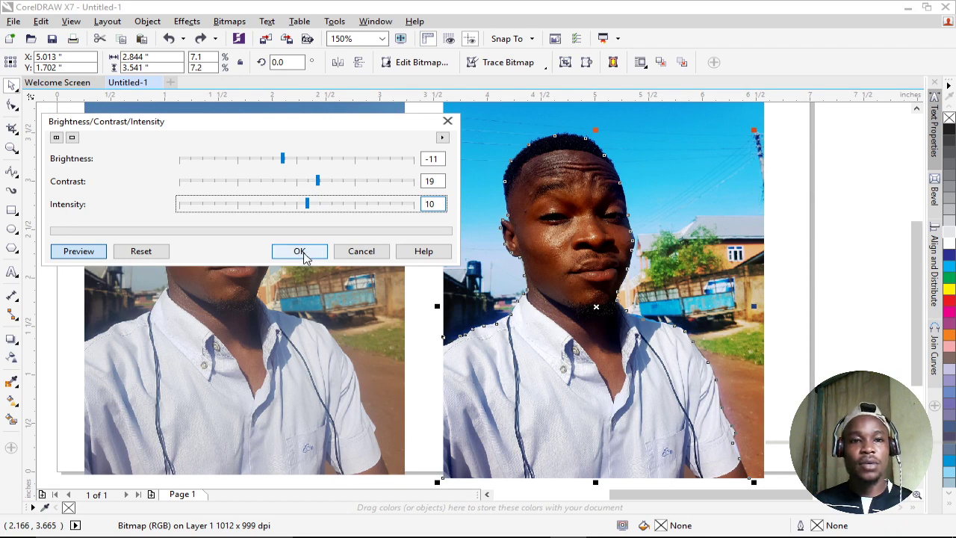
left_click(301, 253)
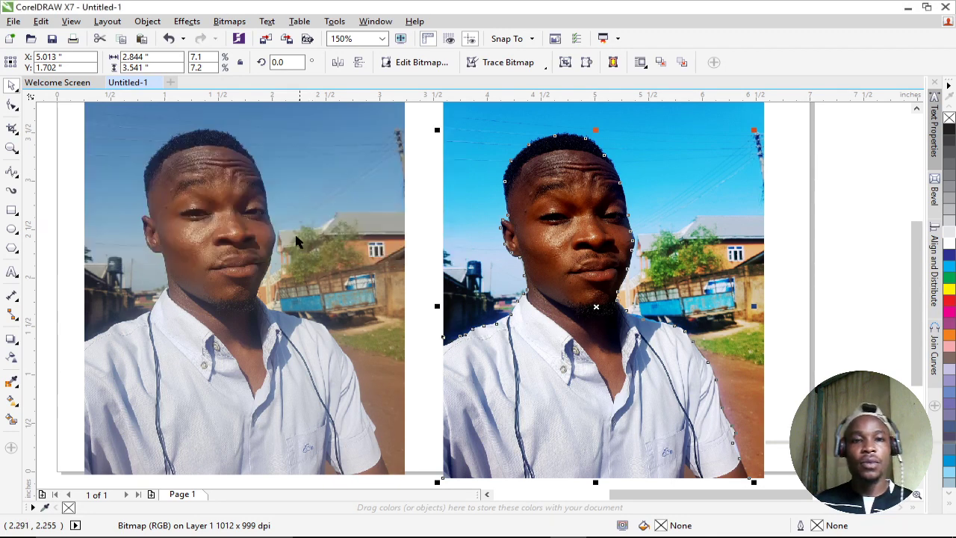
Start a Sample/Target Balance adjustment on the subject piece and reset its sample and target colors.
left_click(187, 22)
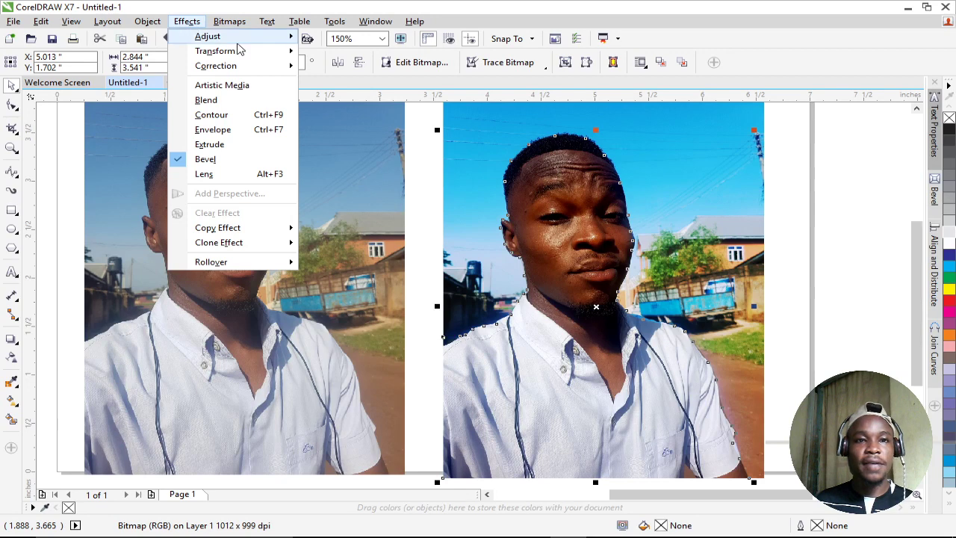
mouse_move(247, 41)
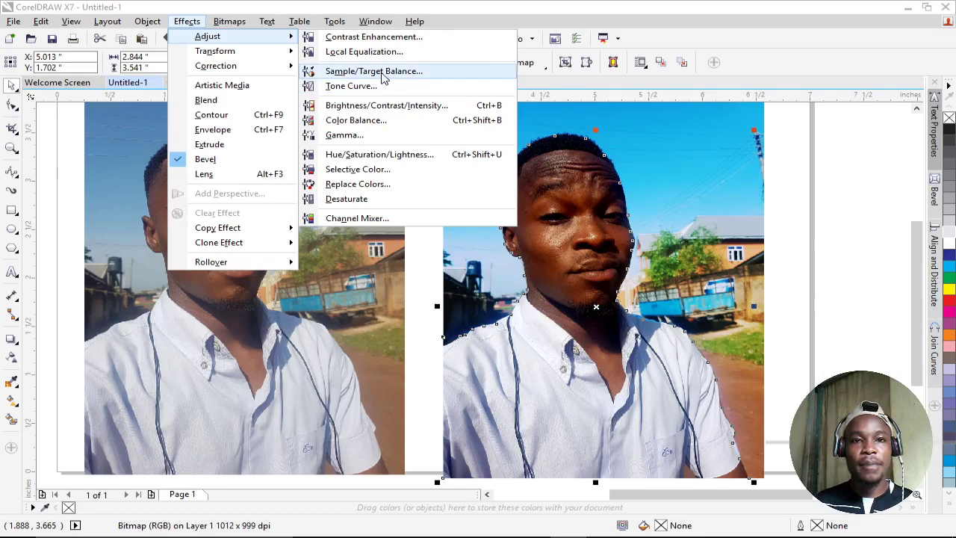
left_click(387, 75)
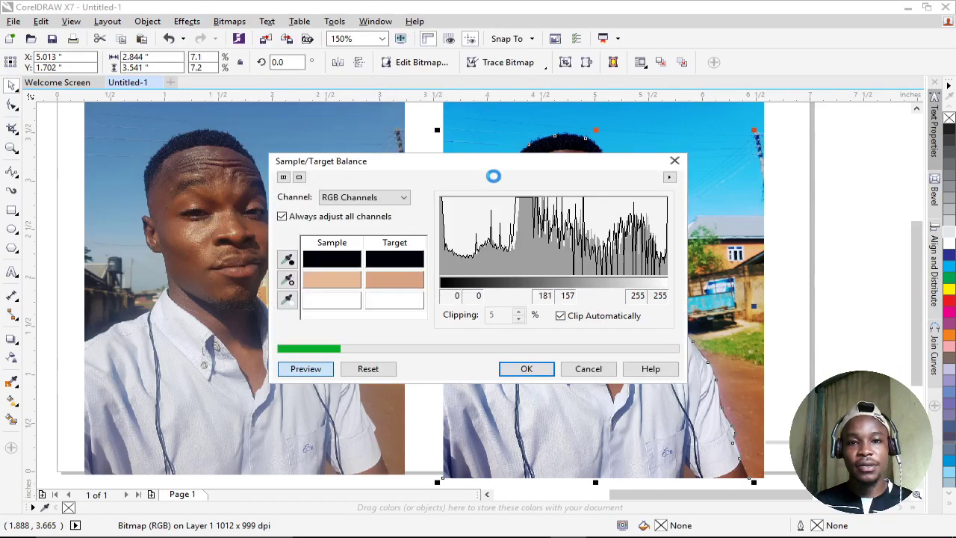
left_click_drag(506, 166, 340, 118)
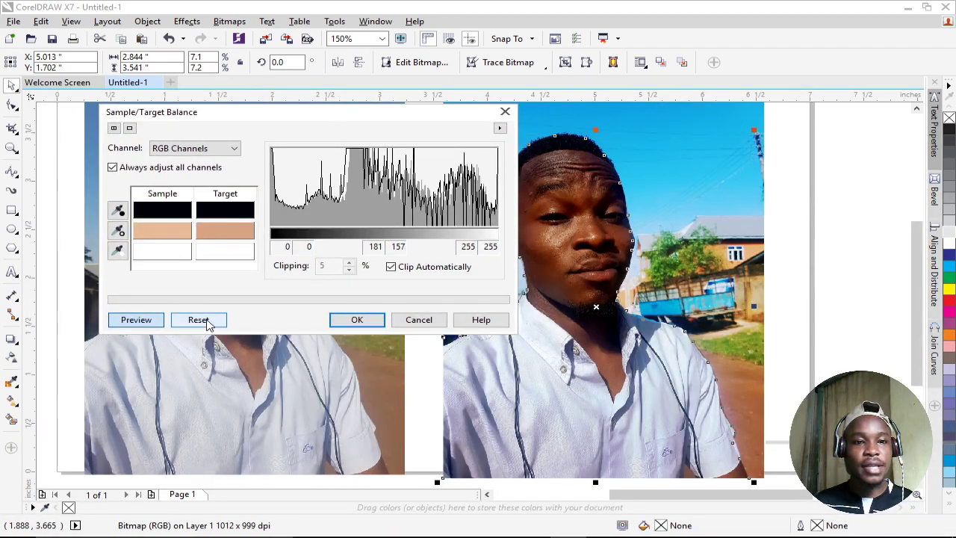
left_click(209, 321)
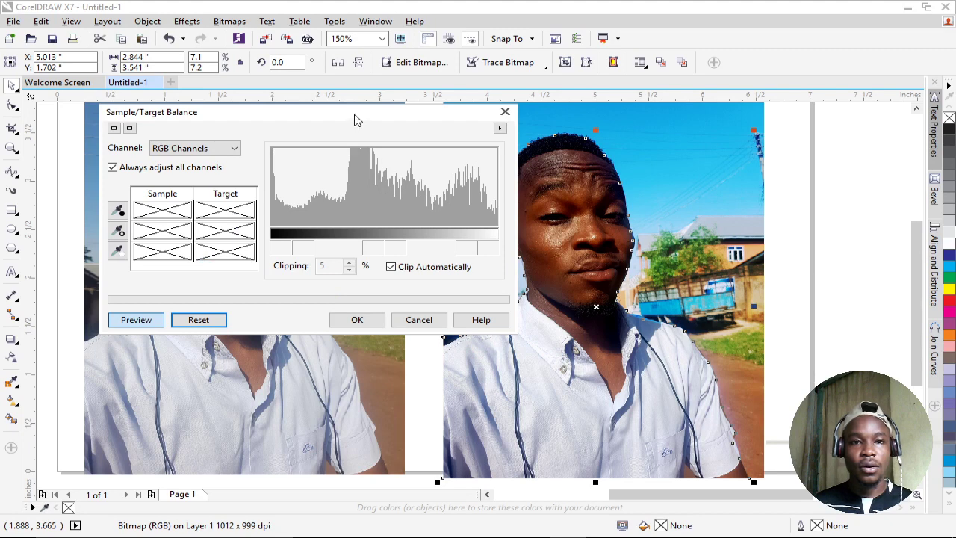
left_click_drag(354, 118, 279, 101)
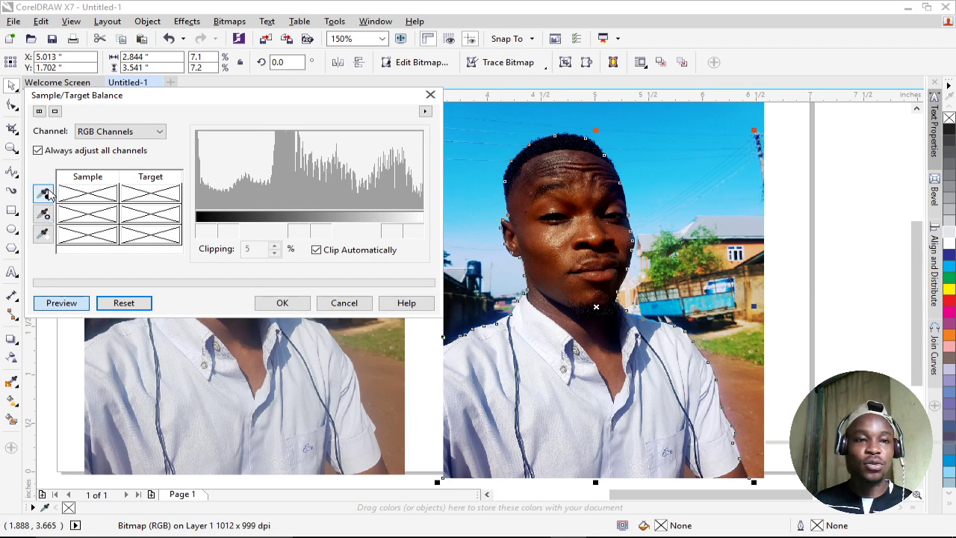
Sample the dark tone from the hair, the light tone from the shirt collar and the midtone from the cheek, and apply the balance.
left_click(44, 194)
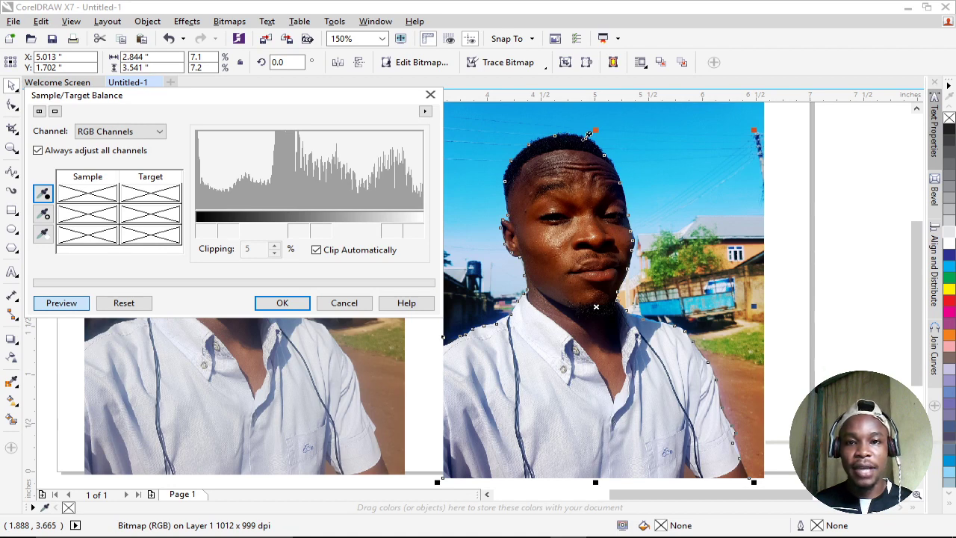
left_click(587, 141)
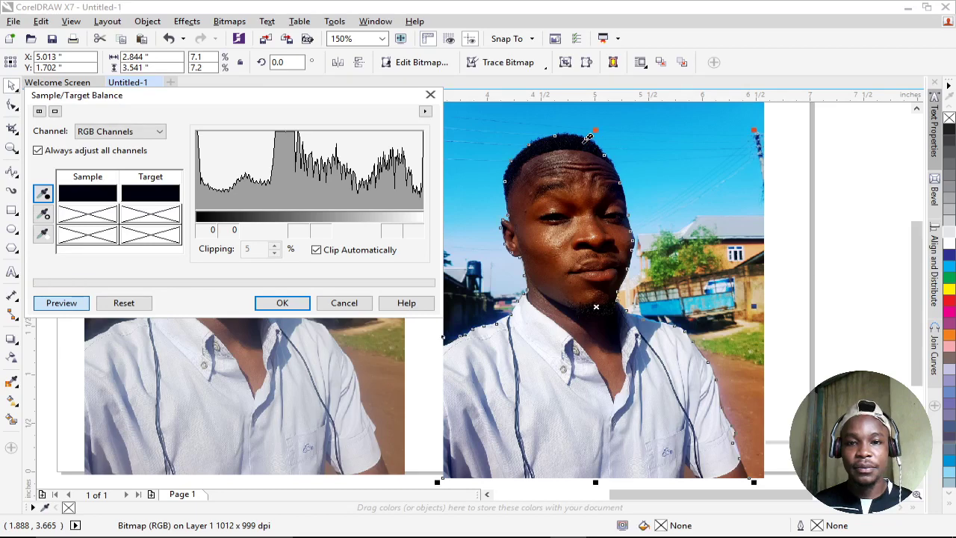
left_click(49, 234)
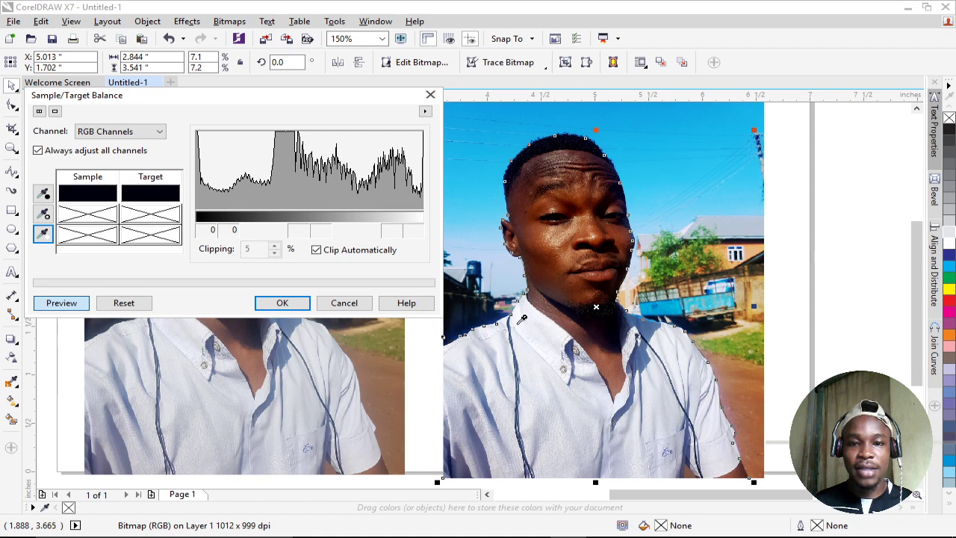
left_click(522, 318)
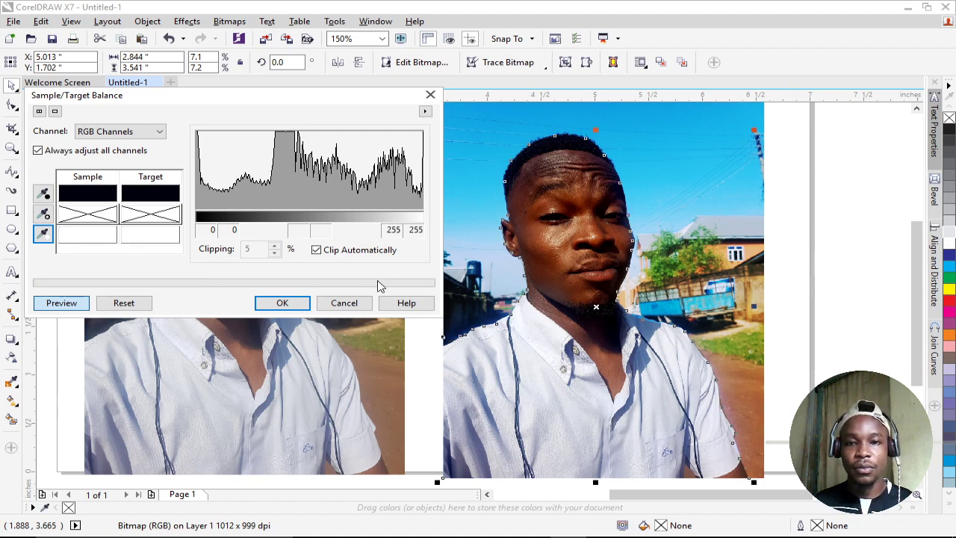
left_click(43, 214)
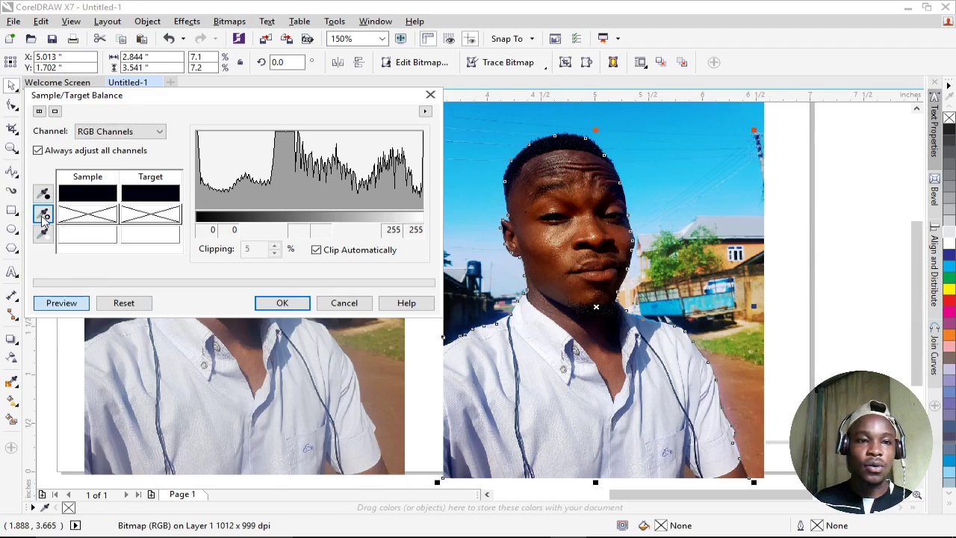
left_click(44, 215)
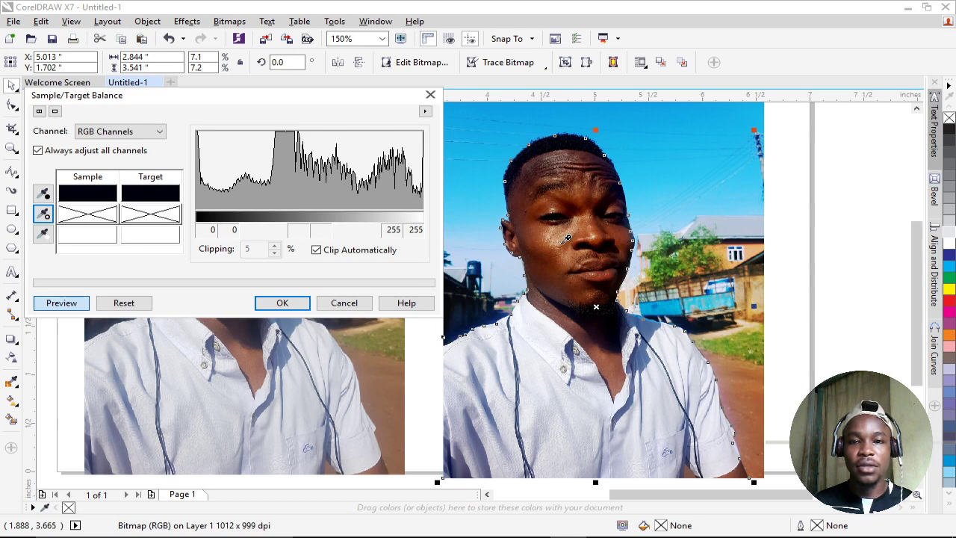
left_click(564, 240)
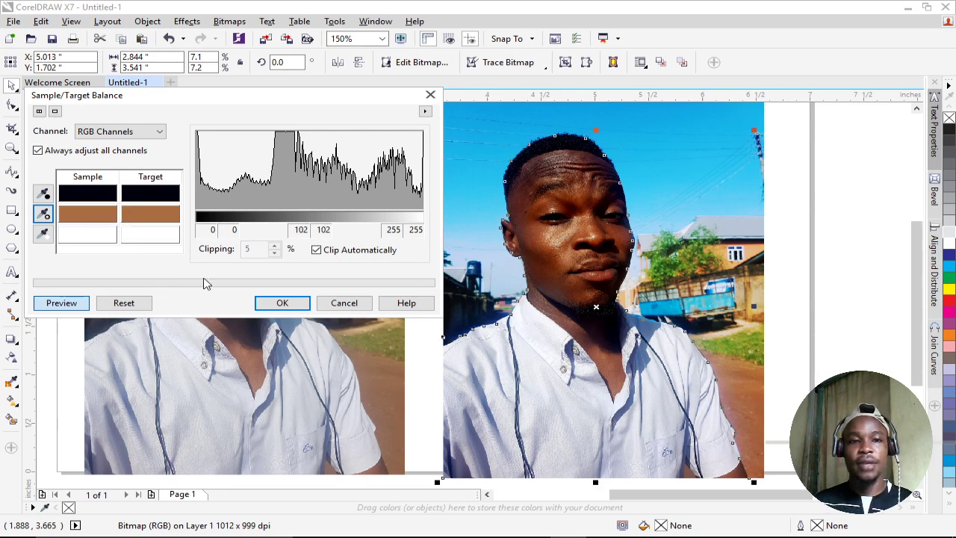
left_click(295, 310)
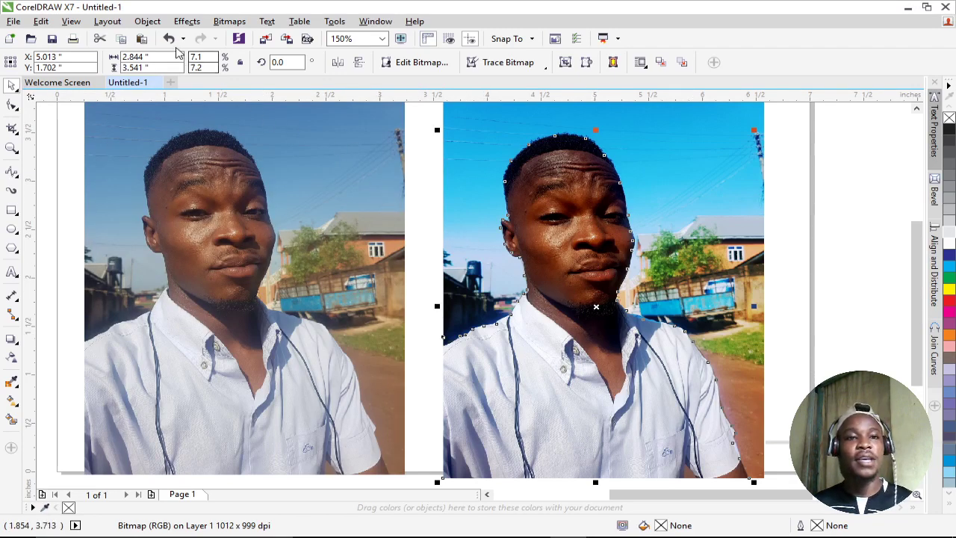
Undo and redo the Sample/Target Balance twice to compare the subject piece, and deselect it to examine the result.
left_click(171, 42)
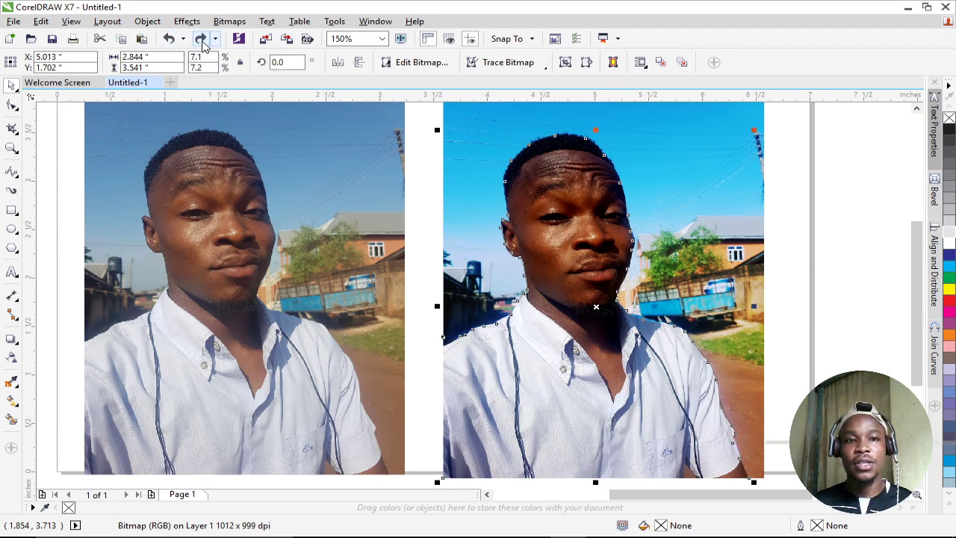
left_click(200, 41)
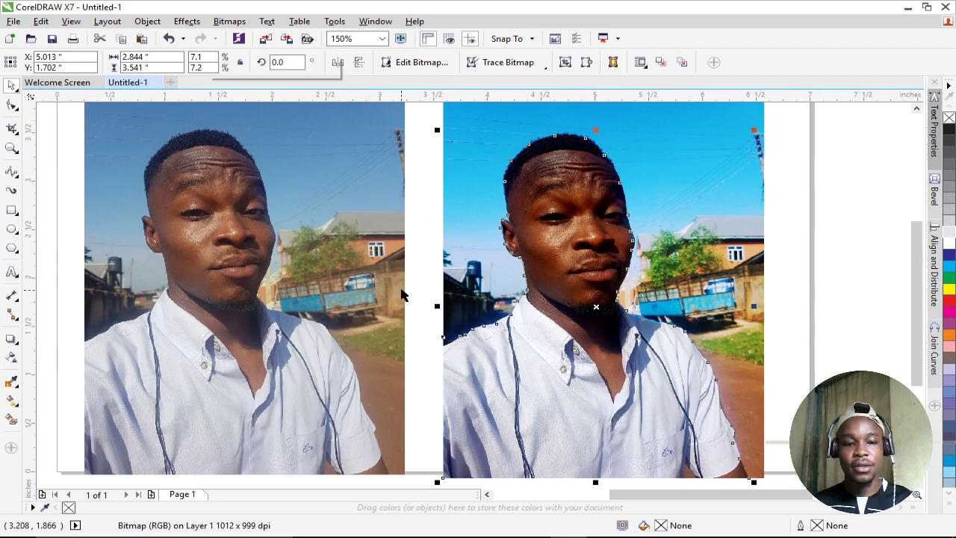
key("ctrl+z")
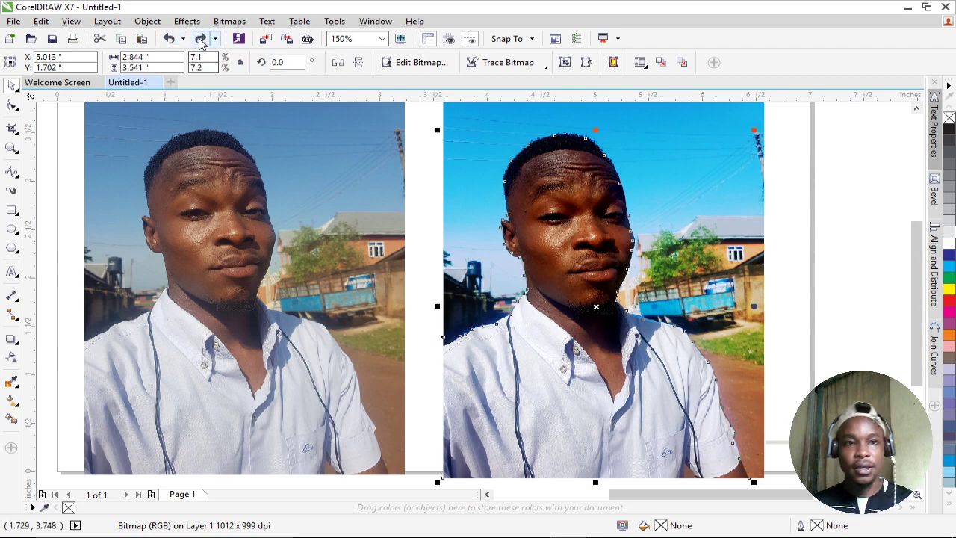
left_click(201, 41)
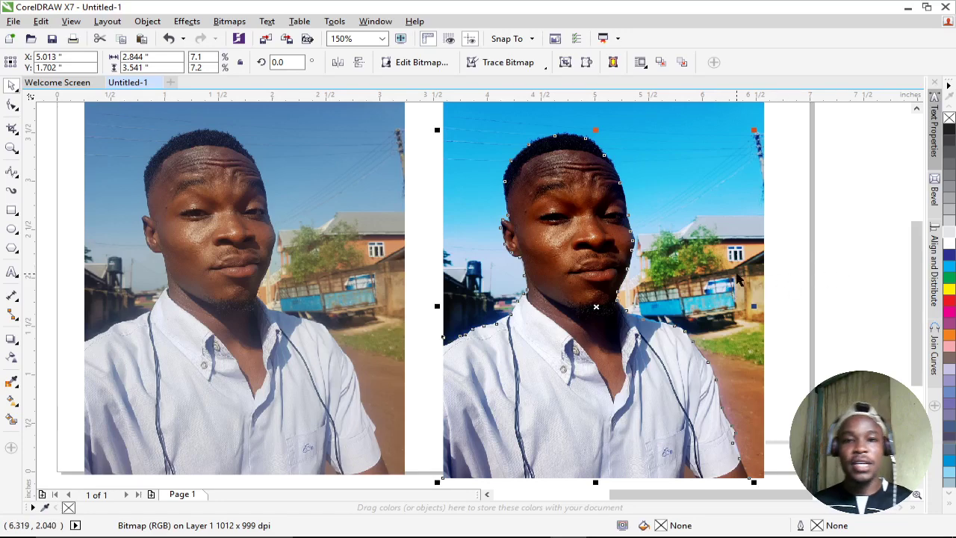
scroll(708, 308, "down", 2)
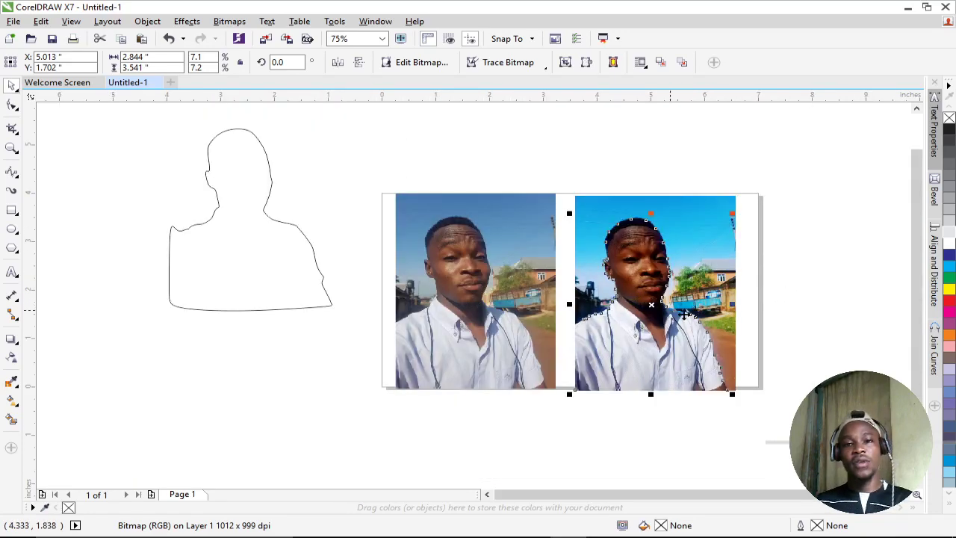
scroll(694, 321, "up", 2)
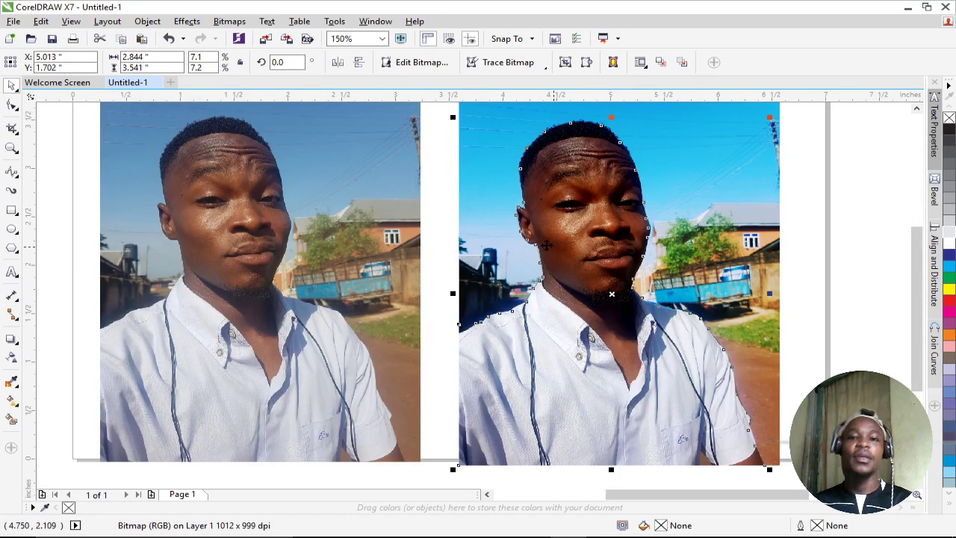
left_click(864, 277)
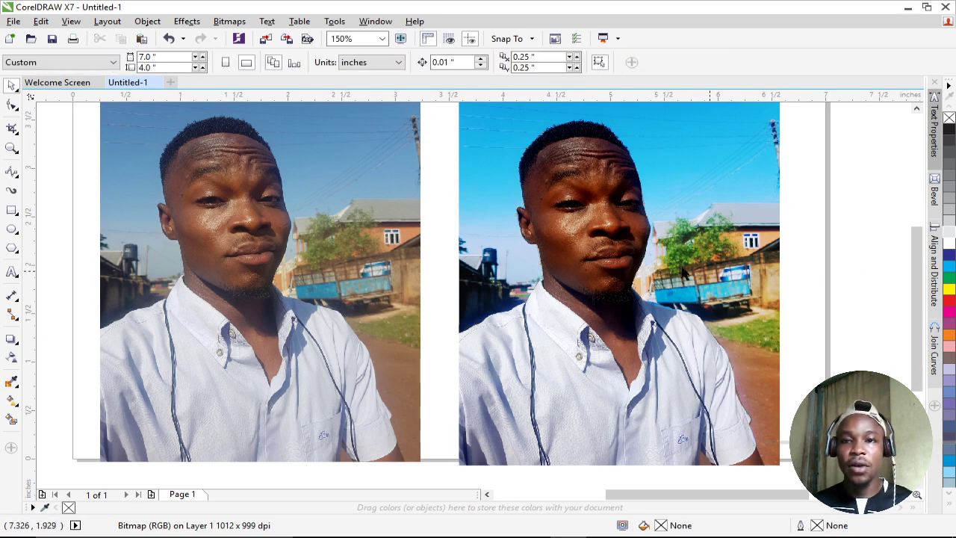
scroll(642, 272, "down", 2)
scroll(642, 273, "up", 2)
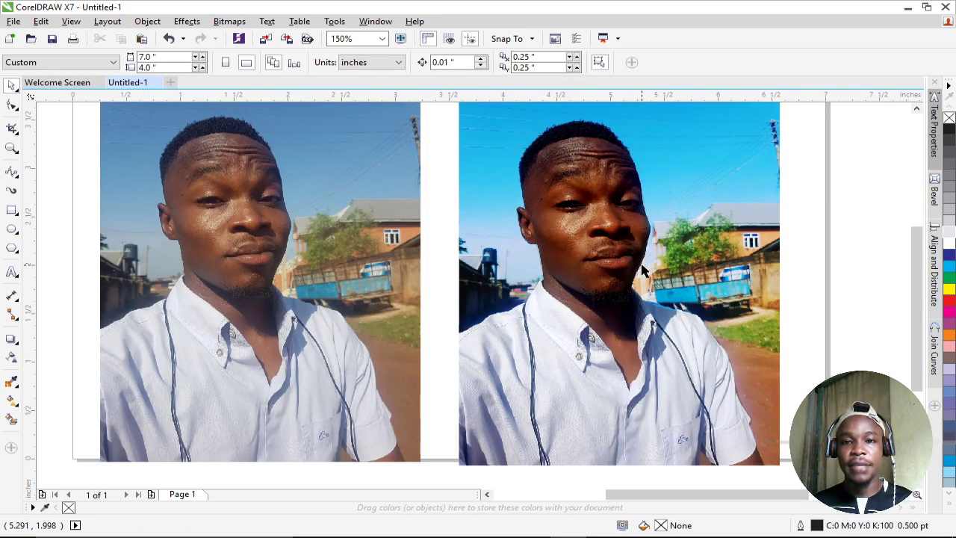
scroll(643, 273, "right", 1)
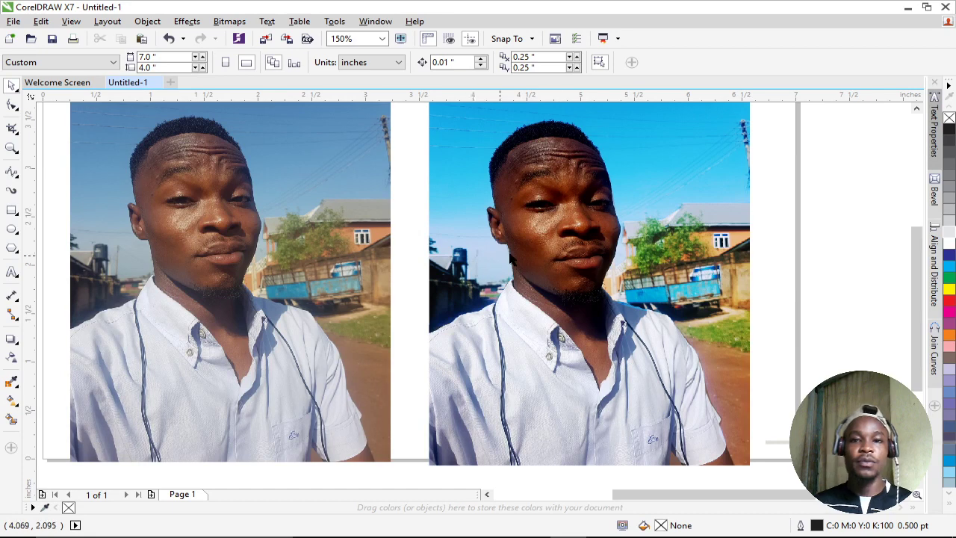
Apply a Tone Curve to the subject piece with an RGB curve point at X 174, Y 181.
left_click(511, 278)
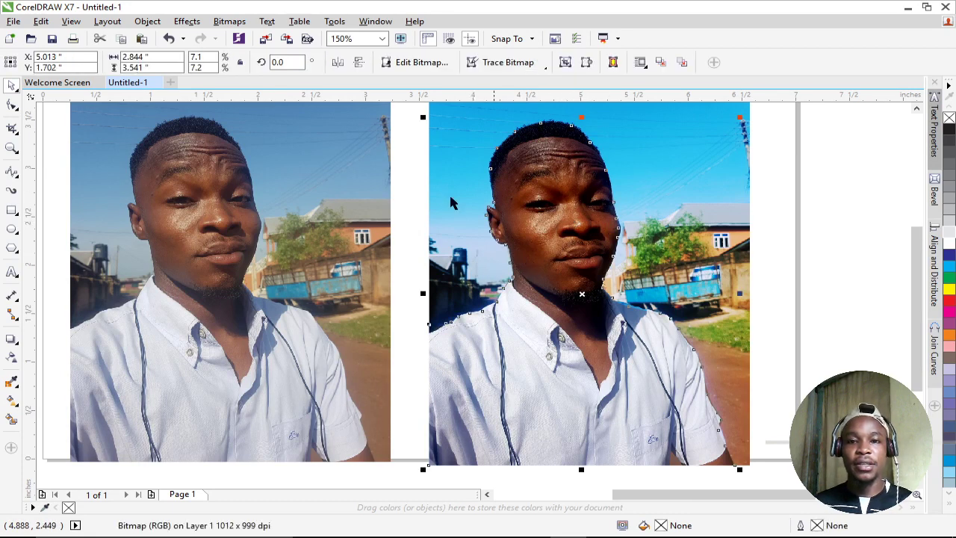
left_click(187, 21)
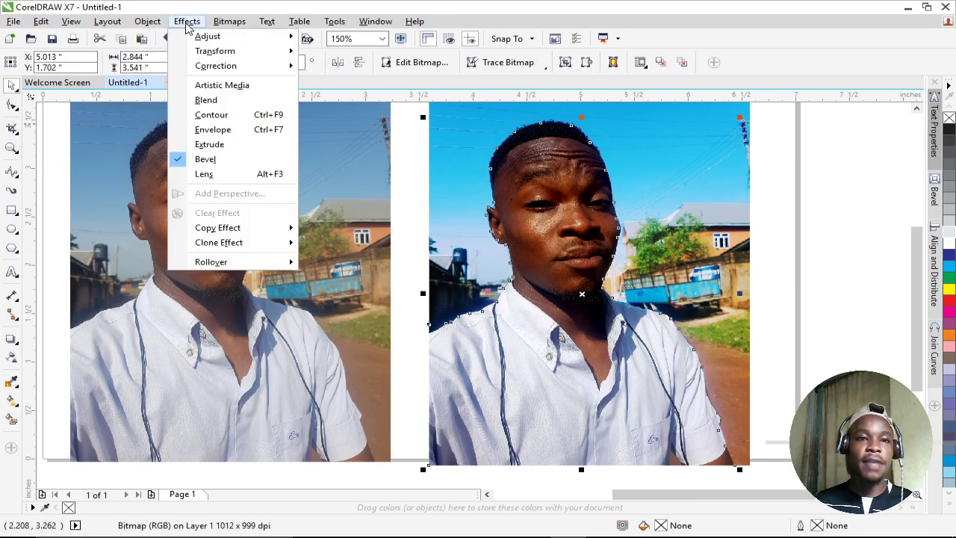
mouse_move(283, 39)
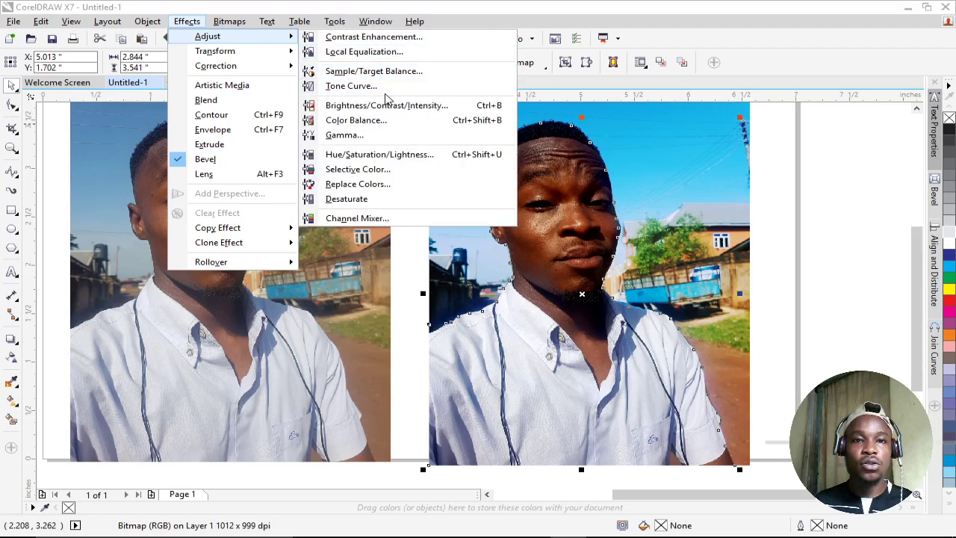
left_click(352, 86)
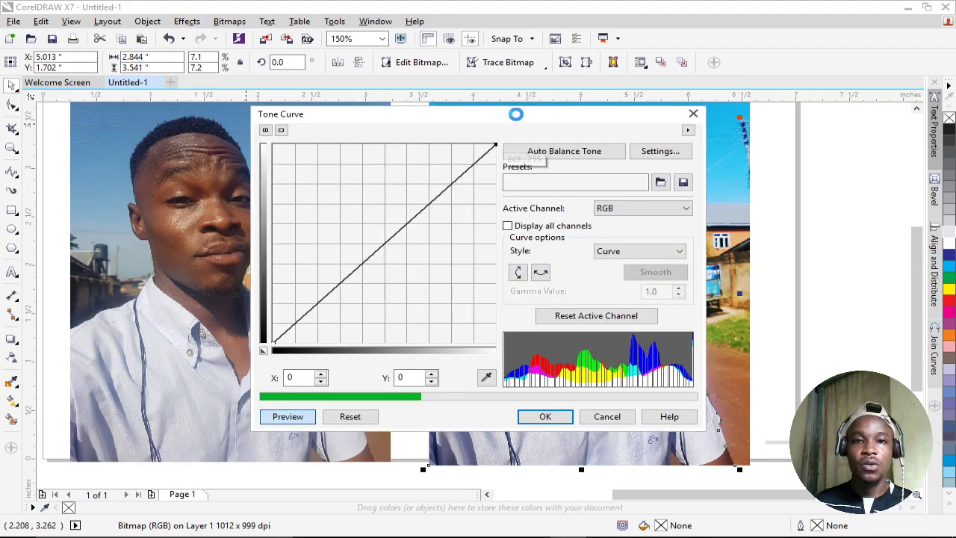
left_click_drag(515, 114, 288, 66)
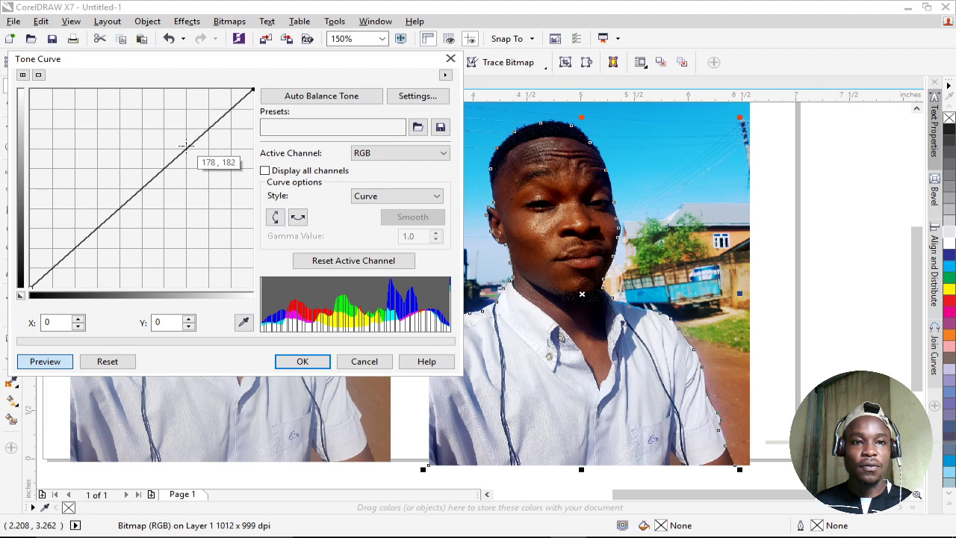
left_click(185, 148)
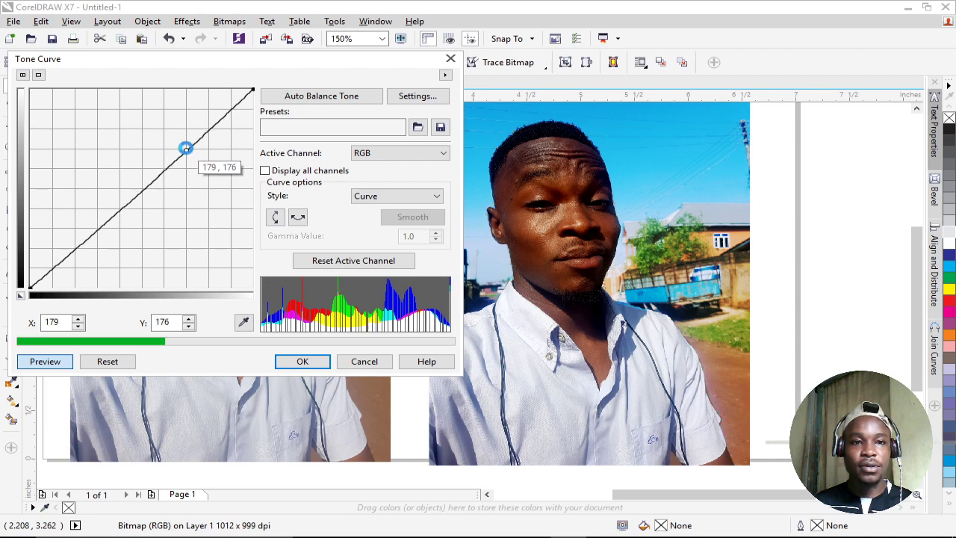
left_click_drag(185, 148, 184, 146)
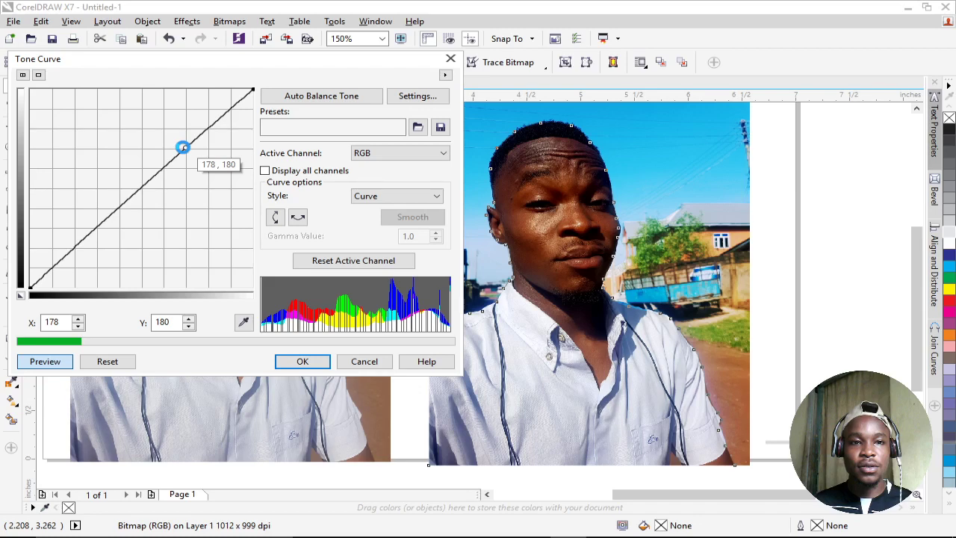
left_click_drag(183, 148, 182, 146)
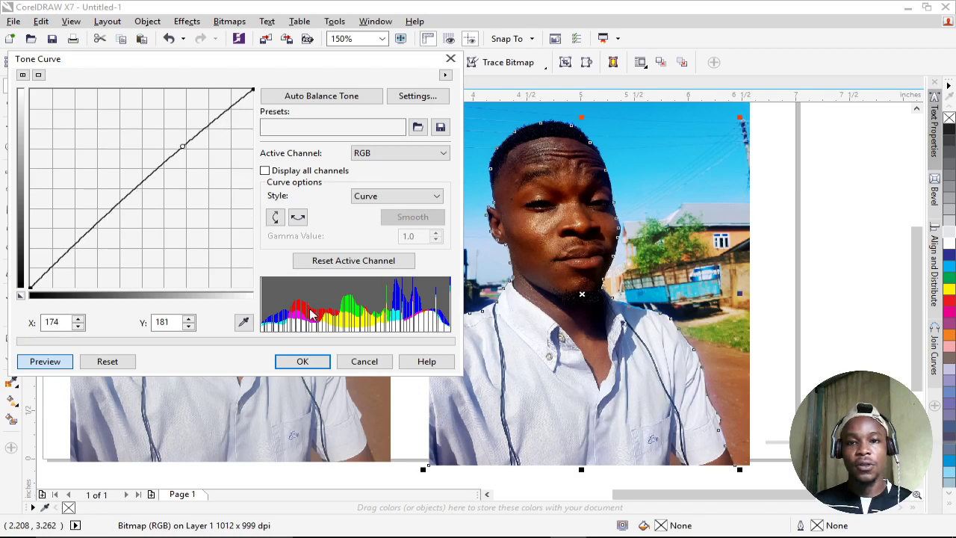
left_click(310, 363)
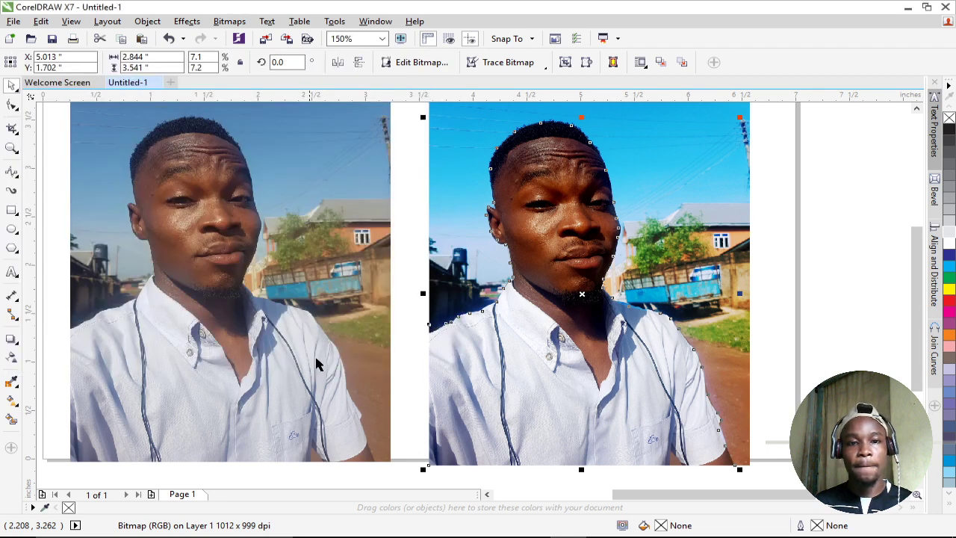
Deselect the subject piece and examine the original and enhanced portraits side by side.
scroll(497, 309, "down", 1)
left_click(758, 290)
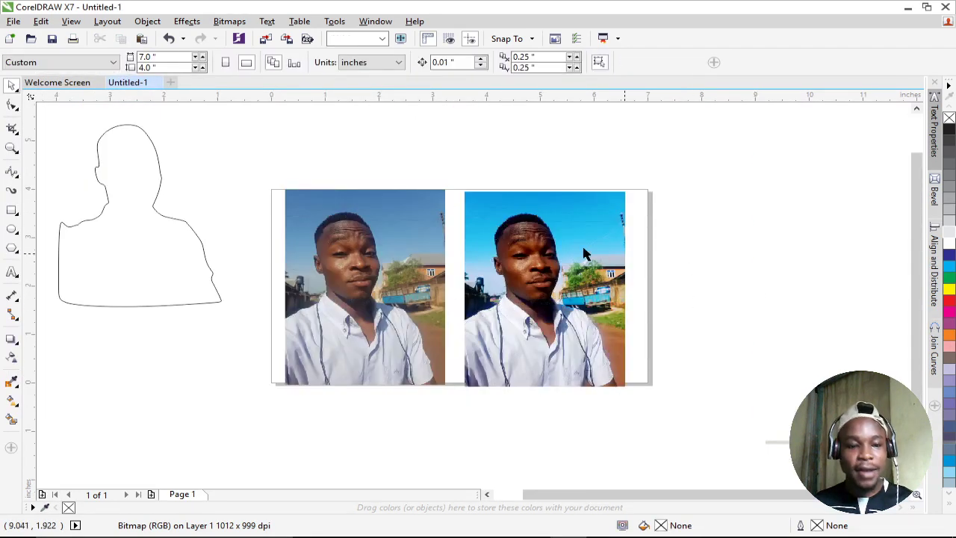
key("z")
left_click_drag(298, 207, 642, 406)
key("space")
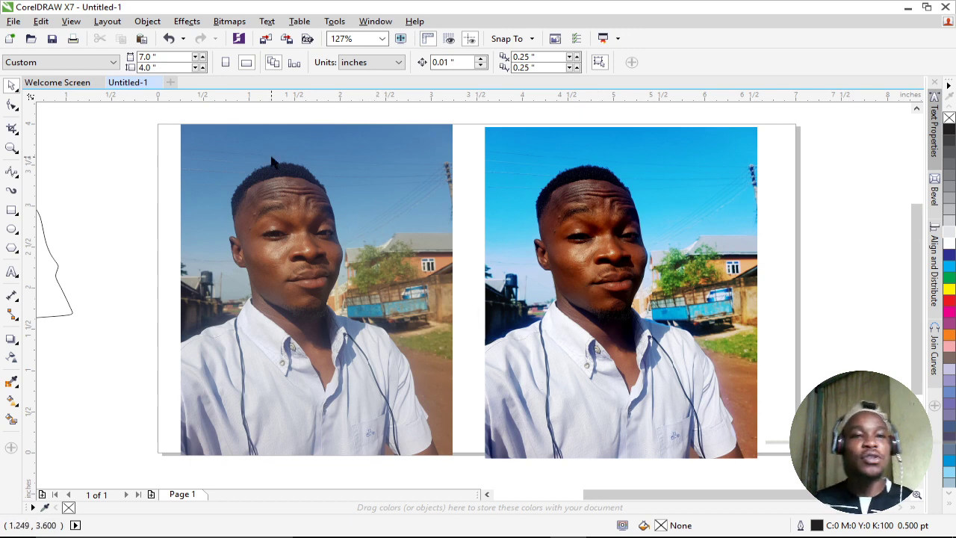
Open the subject piece in the Image Adjustment Lab to review its adjustment controls, and close it without applying changes.
left_click(230, 22)
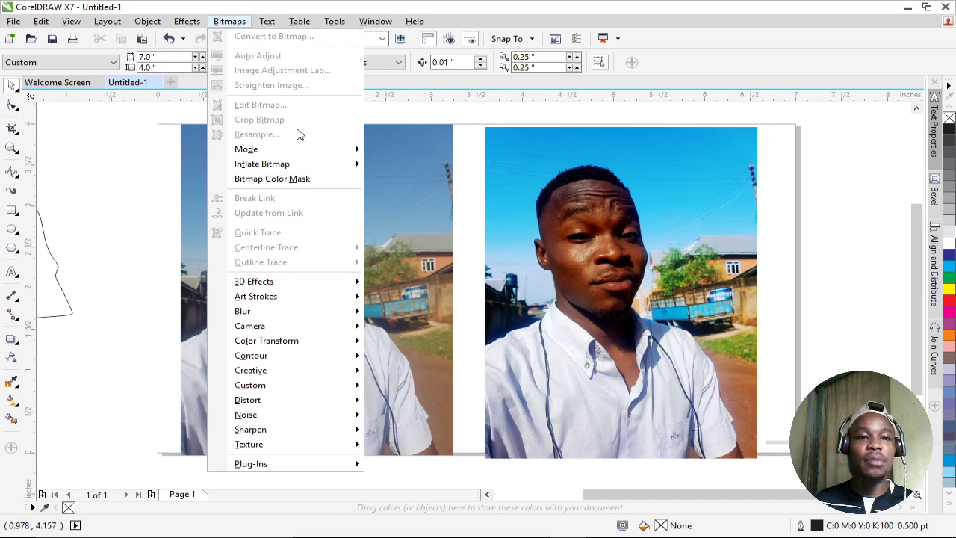
left_click(145, 196)
left_click(640, 224)
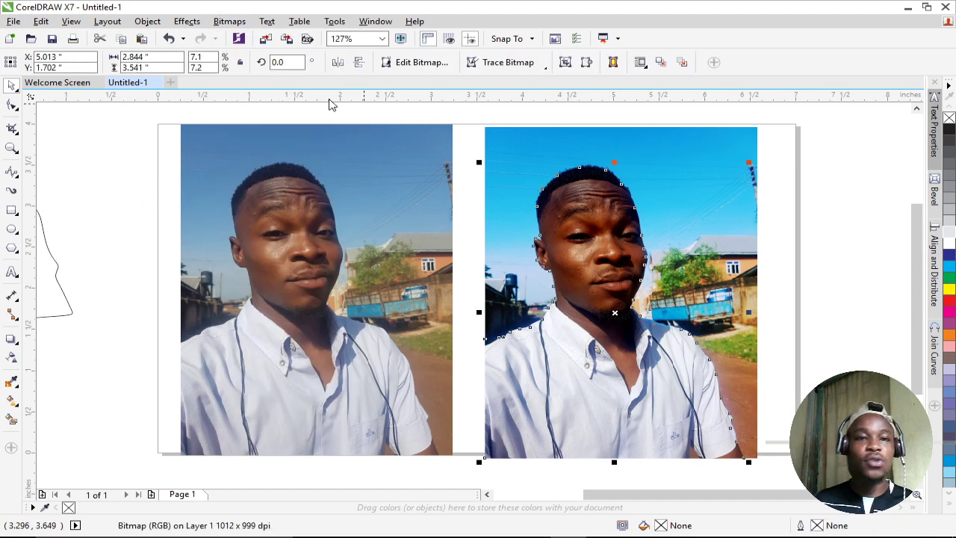
left_click(229, 22)
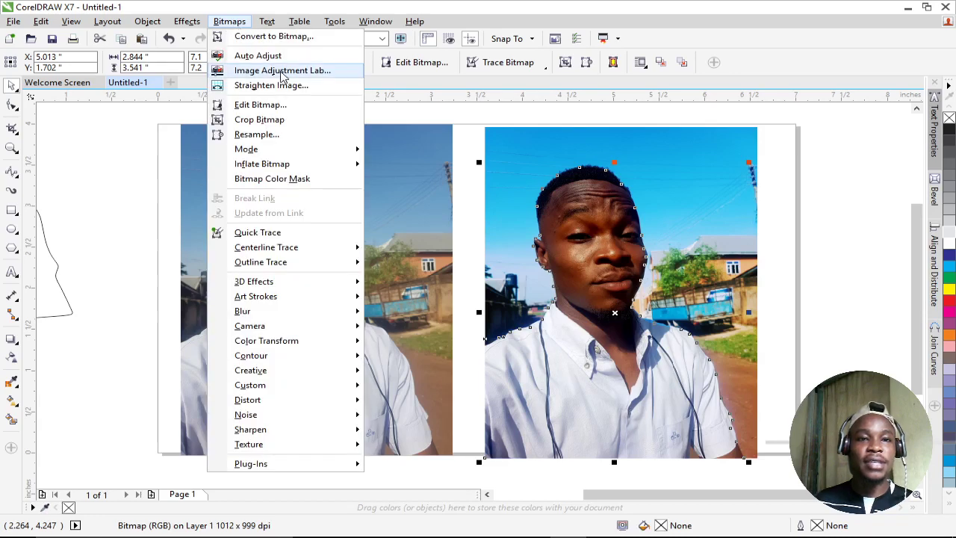
left_click(278, 71)
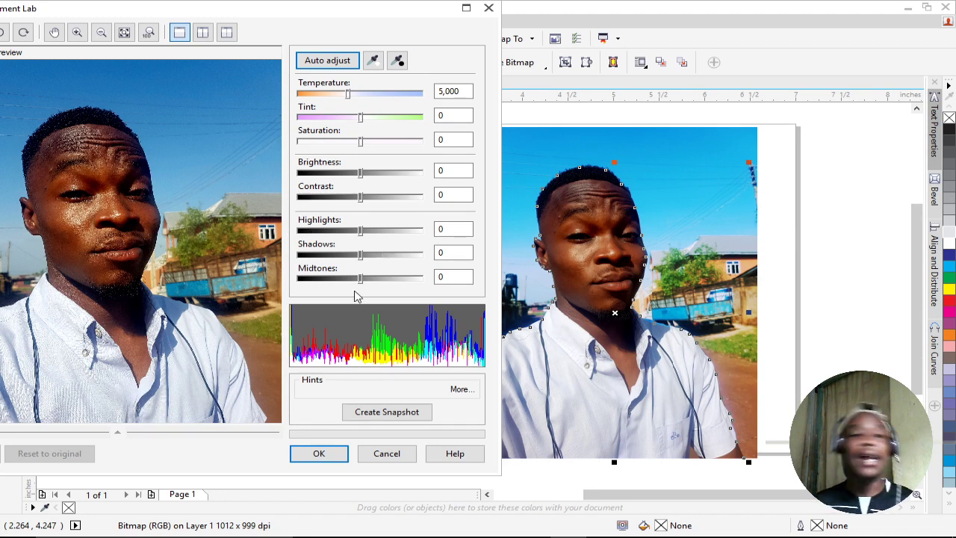
left_click(489, 7)
Review the available Adjust effects for the subject piece and deselect it.
left_click(187, 21)
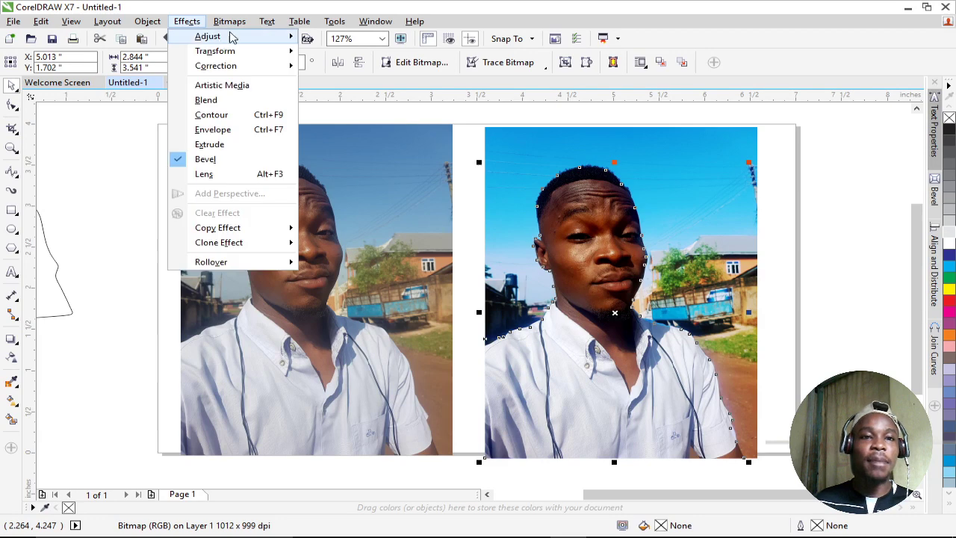
mouse_move(234, 36)
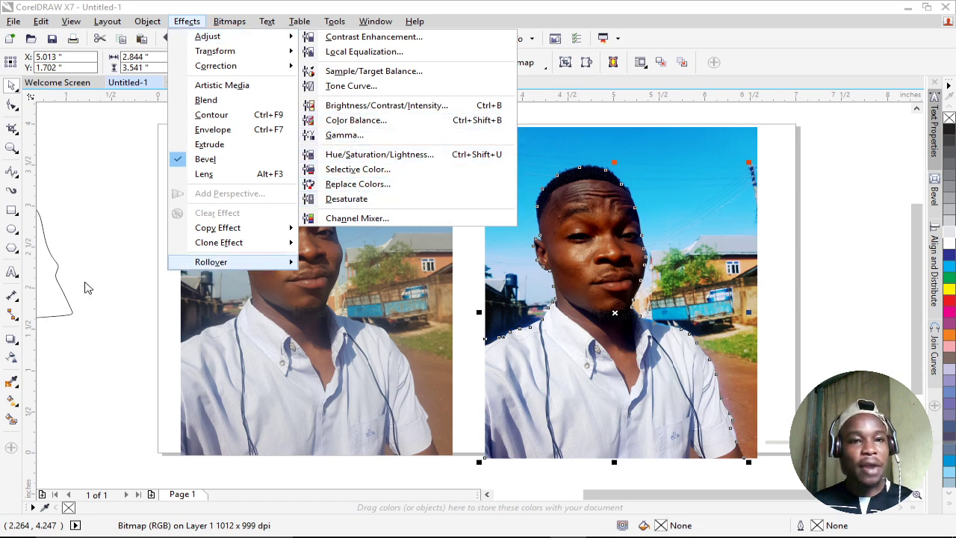
left_click(141, 324)
left_click(141, 324)
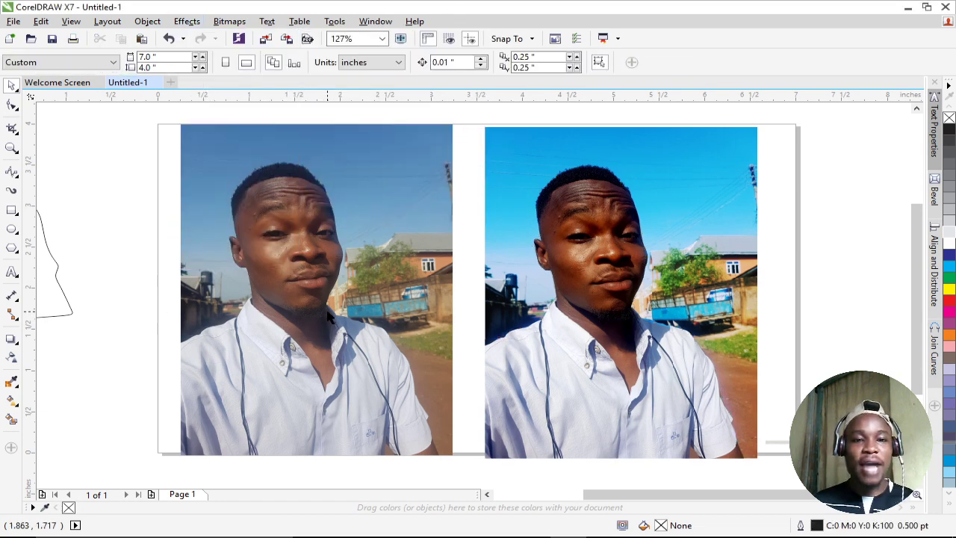
Zoom in on the page area holding both portraits to compare the original with the enhanced copy.
scroll(332, 318, "down", 2)
key("z")
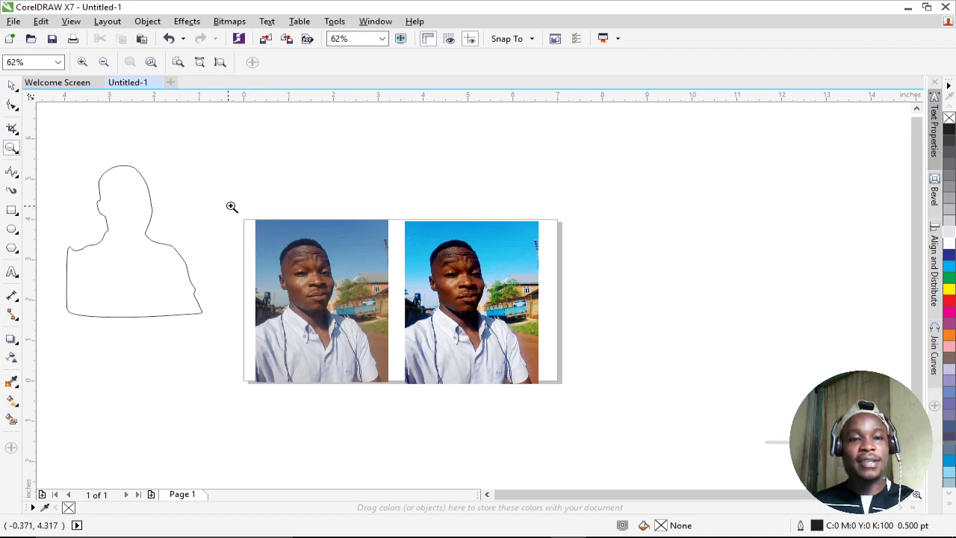
left_click_drag(228, 207, 553, 393)
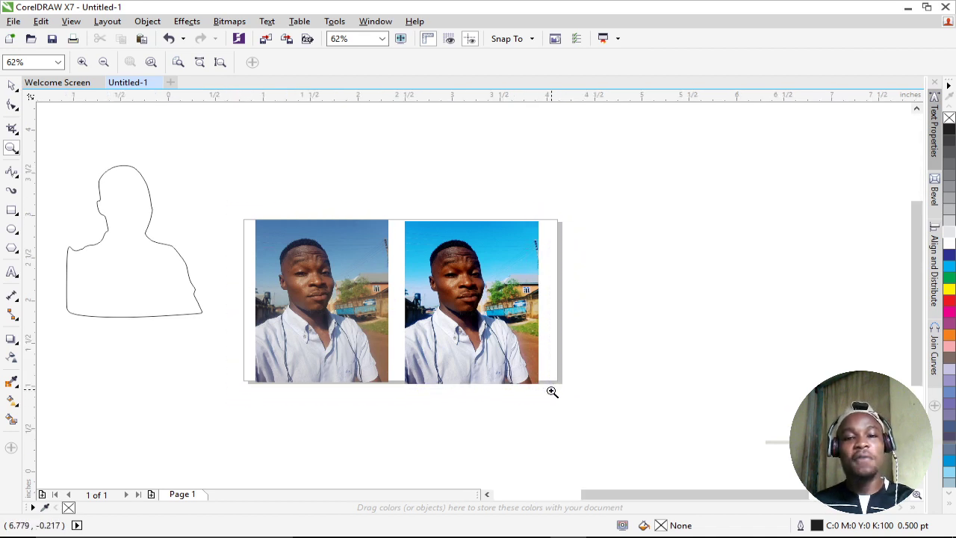
key("space")
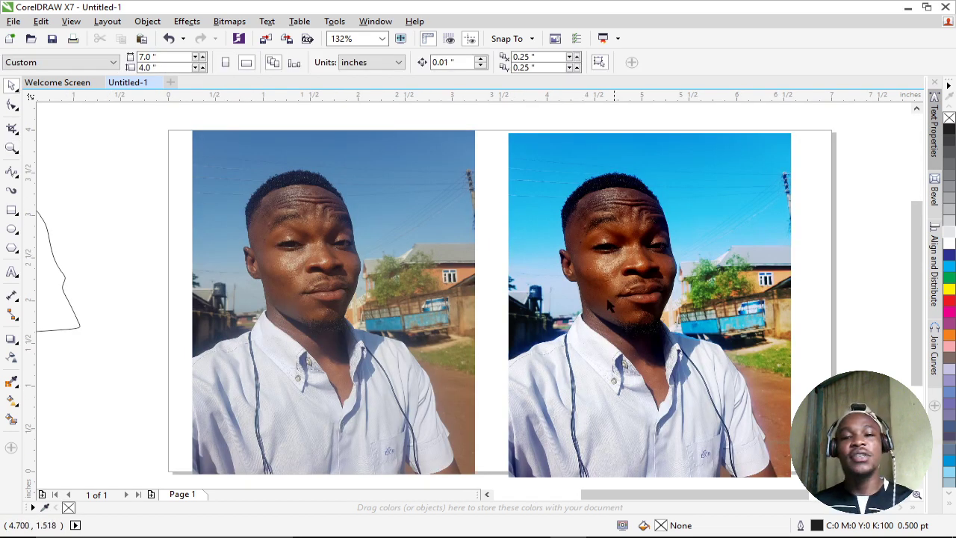